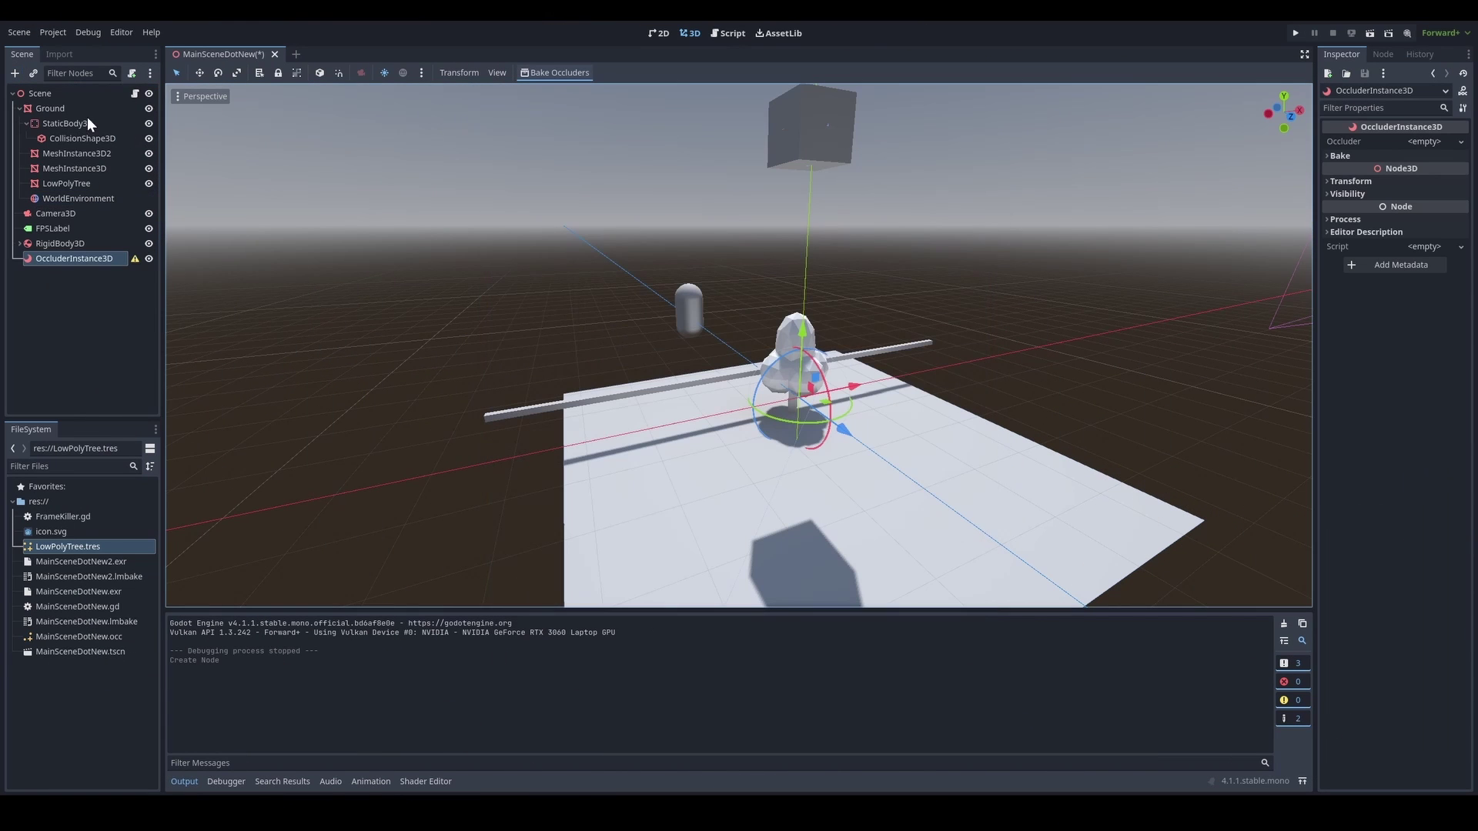
# Give the OccluderInstance3D a new QuadOccluder and pick a recording range for volume effects
pyautogui.click(20, 108)
pyautogui.click(1433, 141)
pyautogui.click(1402, 213)
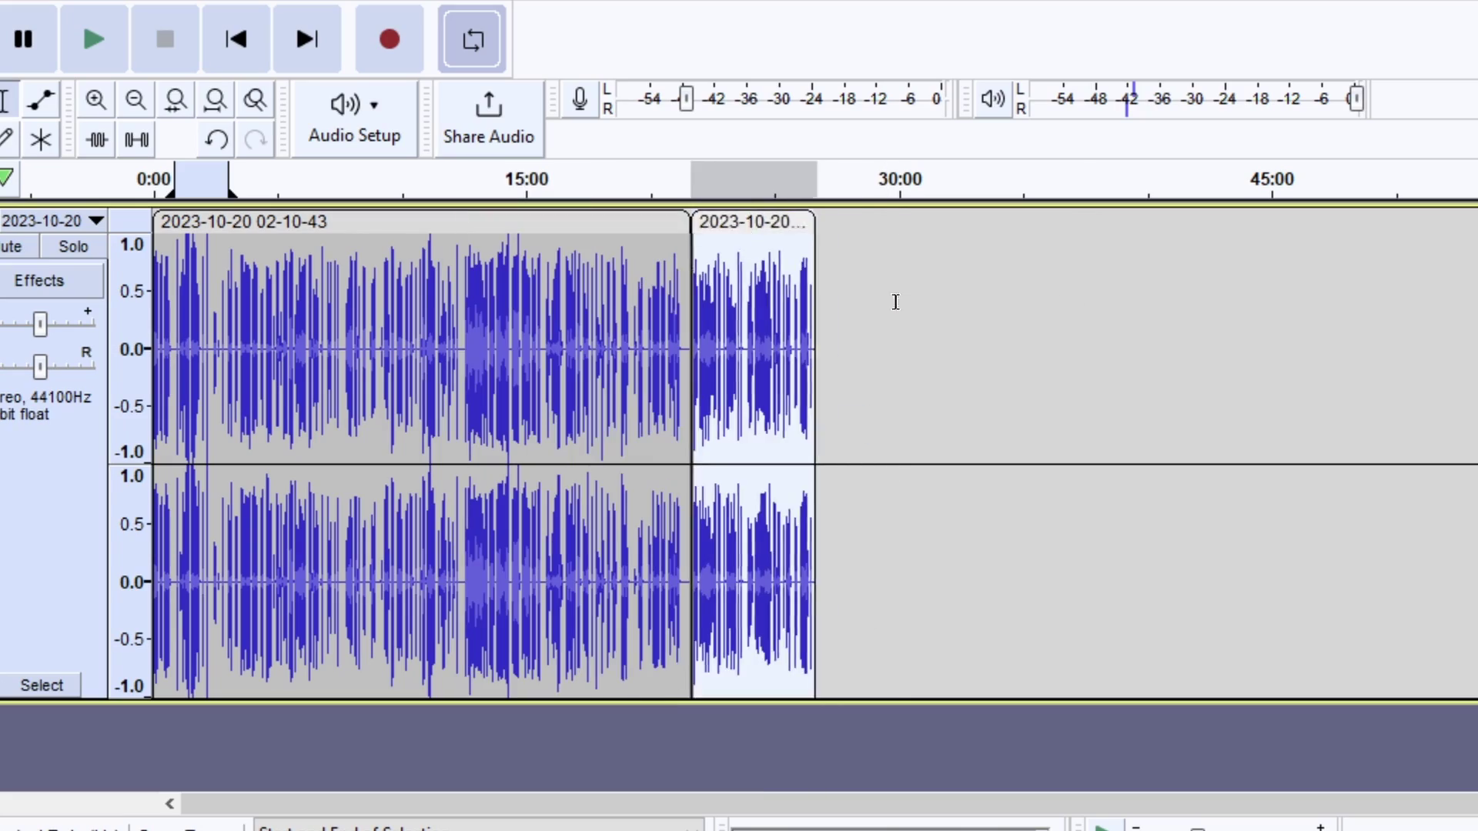
pyautogui.moveTo(859, 323); pyautogui.dragTo(421, 323)
pyautogui.click(454, 2)
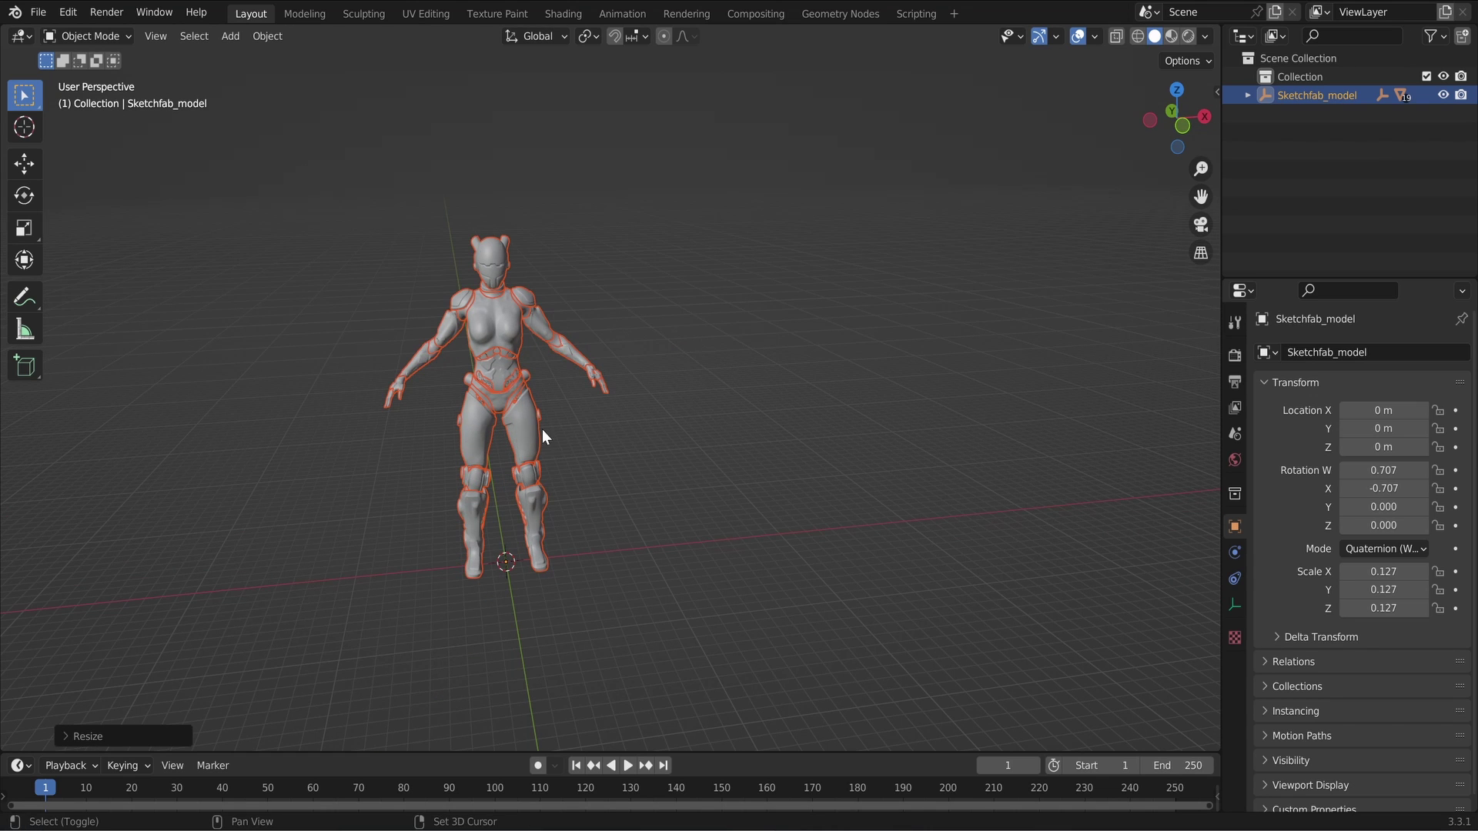
# Select the whole Object_2 character model, try scaling it, then cancel at full size
pyautogui.click(508, 370)
pyautogui.press('a')
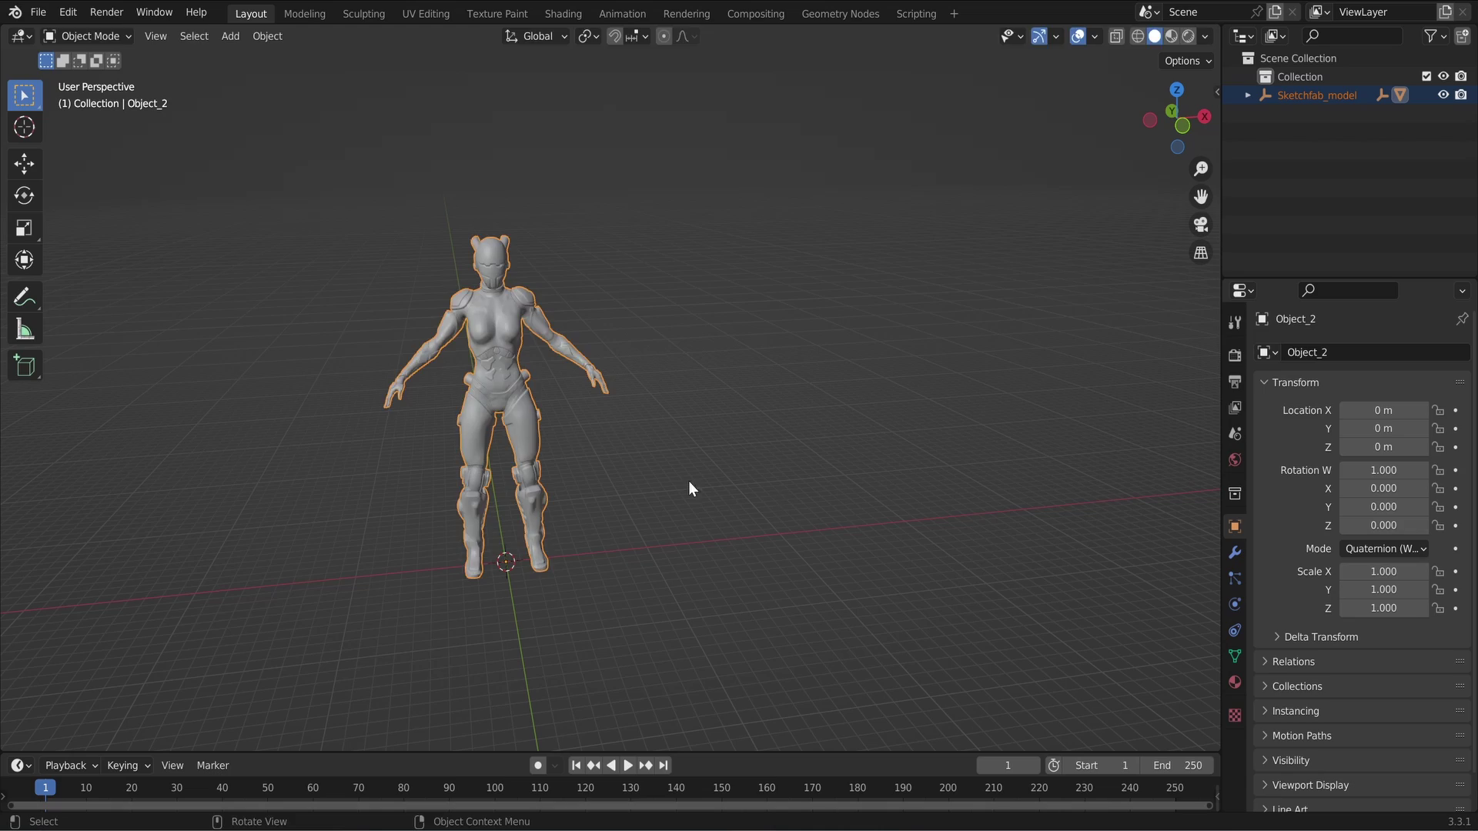
pyautogui.press('s')
pyautogui.press('Escape')
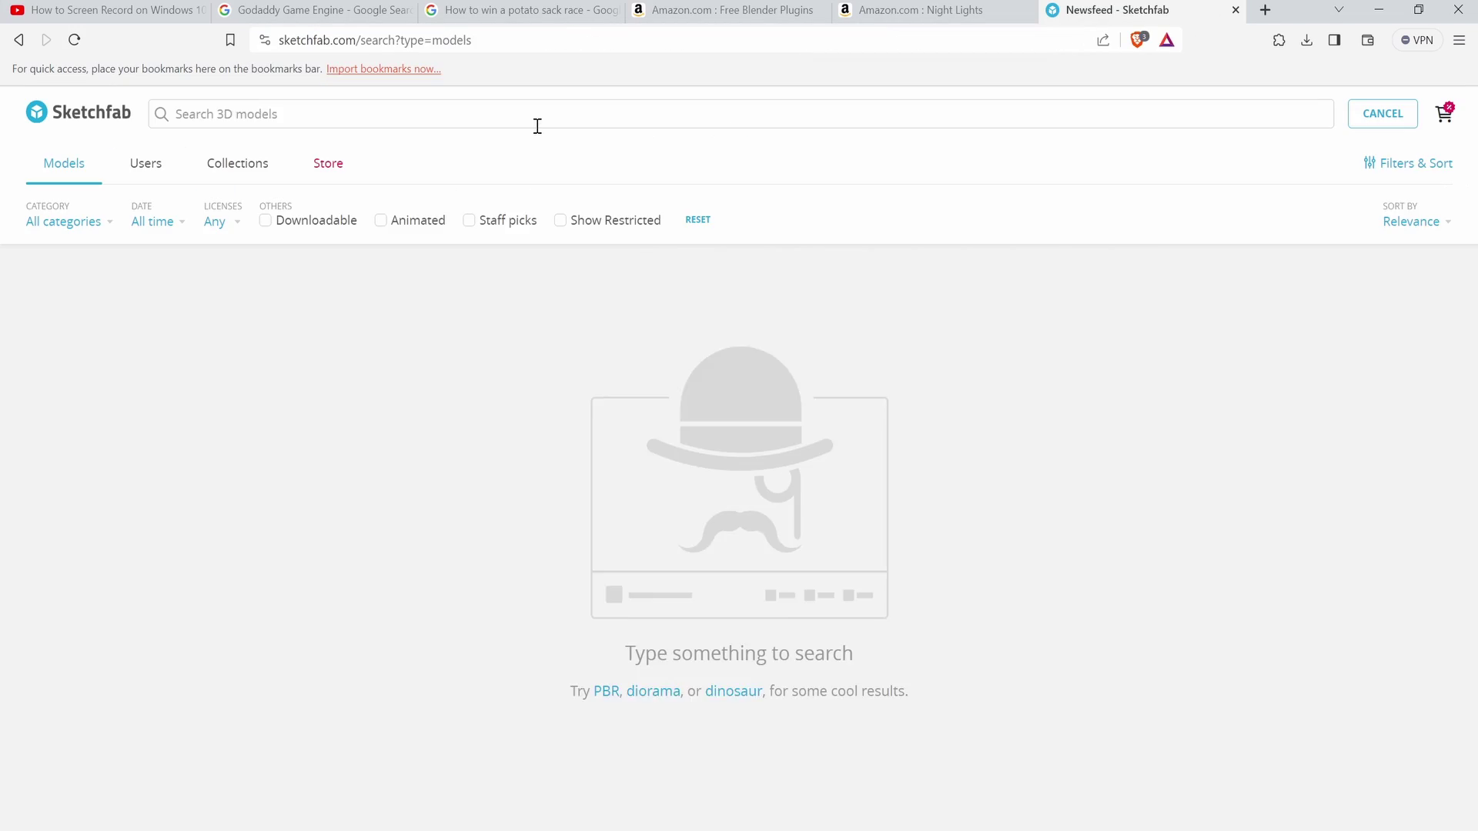
# Search for 'character' and bring up the chosen model's download options
pyautogui.write('character')
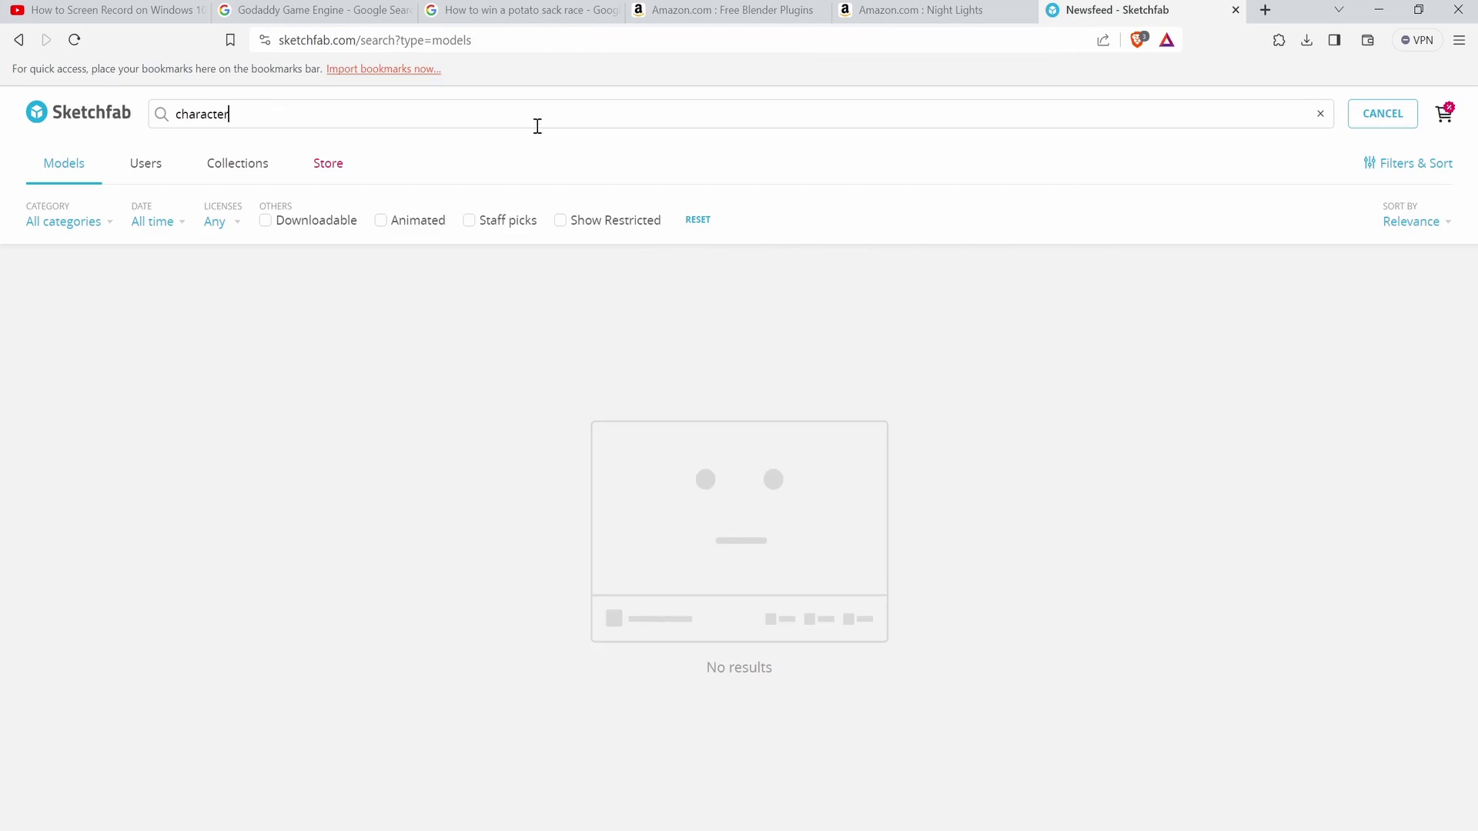
pyautogui.scroll(-10, 741, 412)
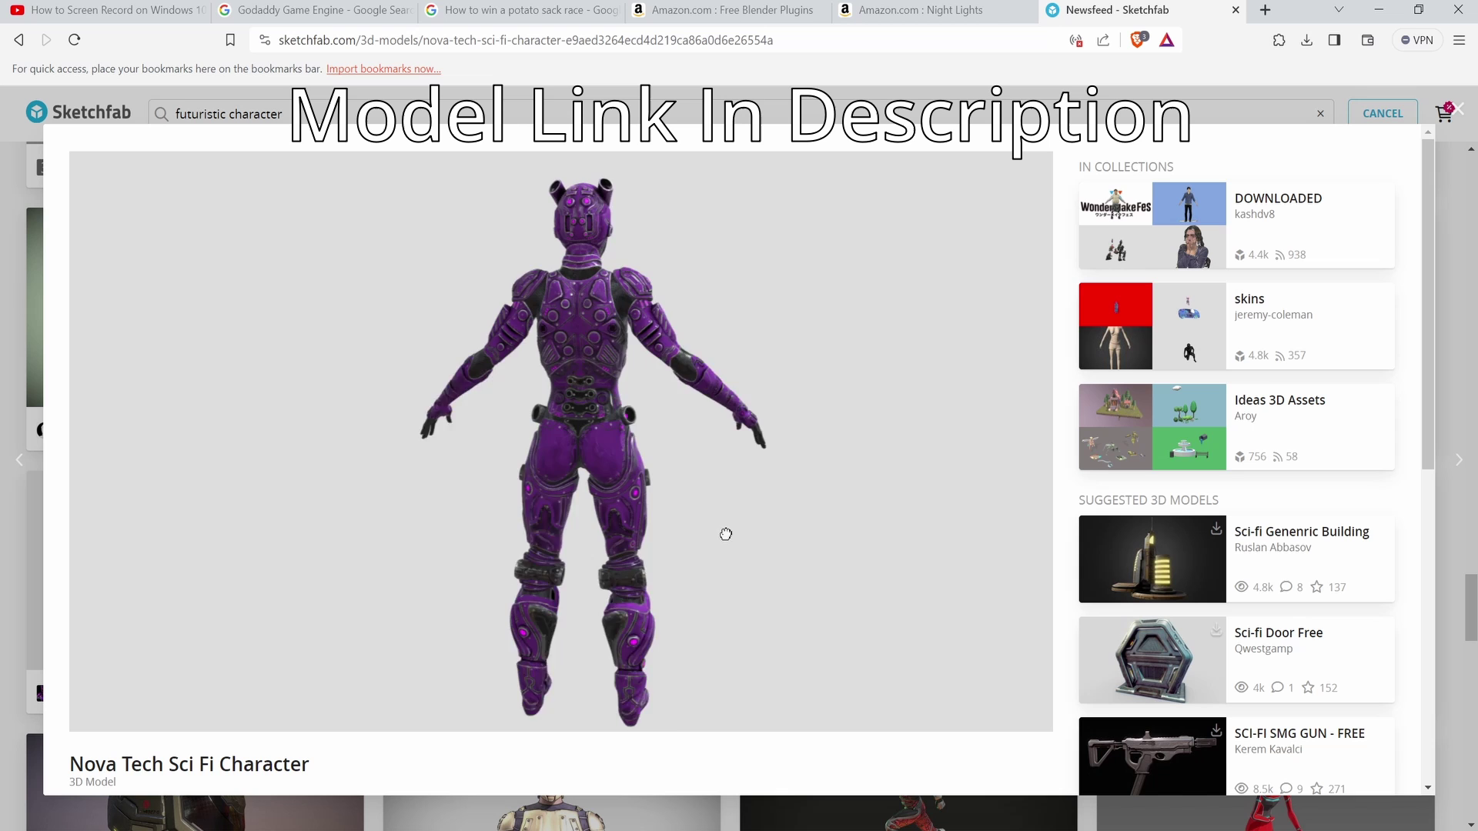
pyautogui.scroll(-3, 616, 702)
pyautogui.click(142, 693)
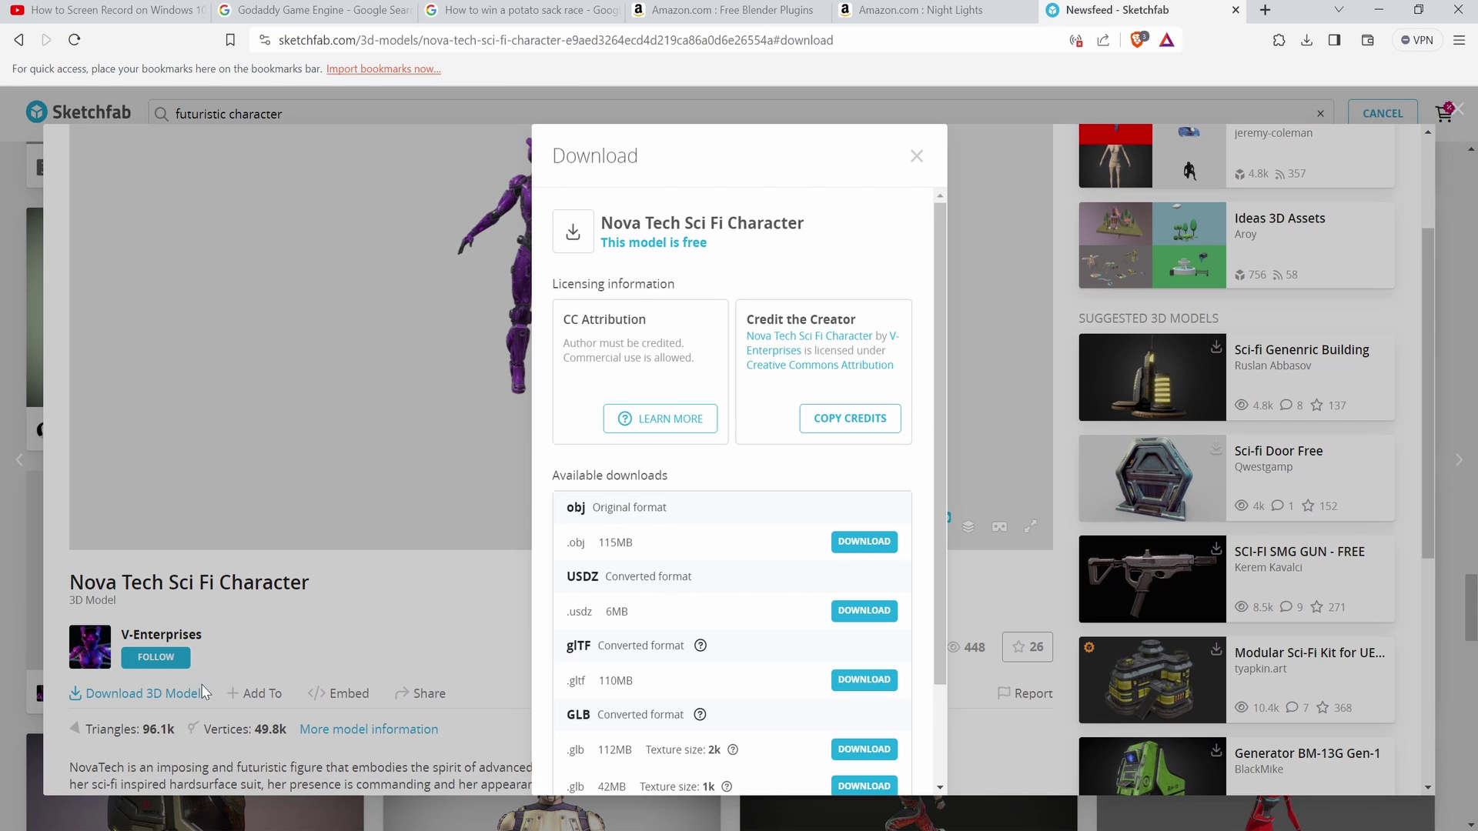
pyautogui.scroll(-3, 739, 462)
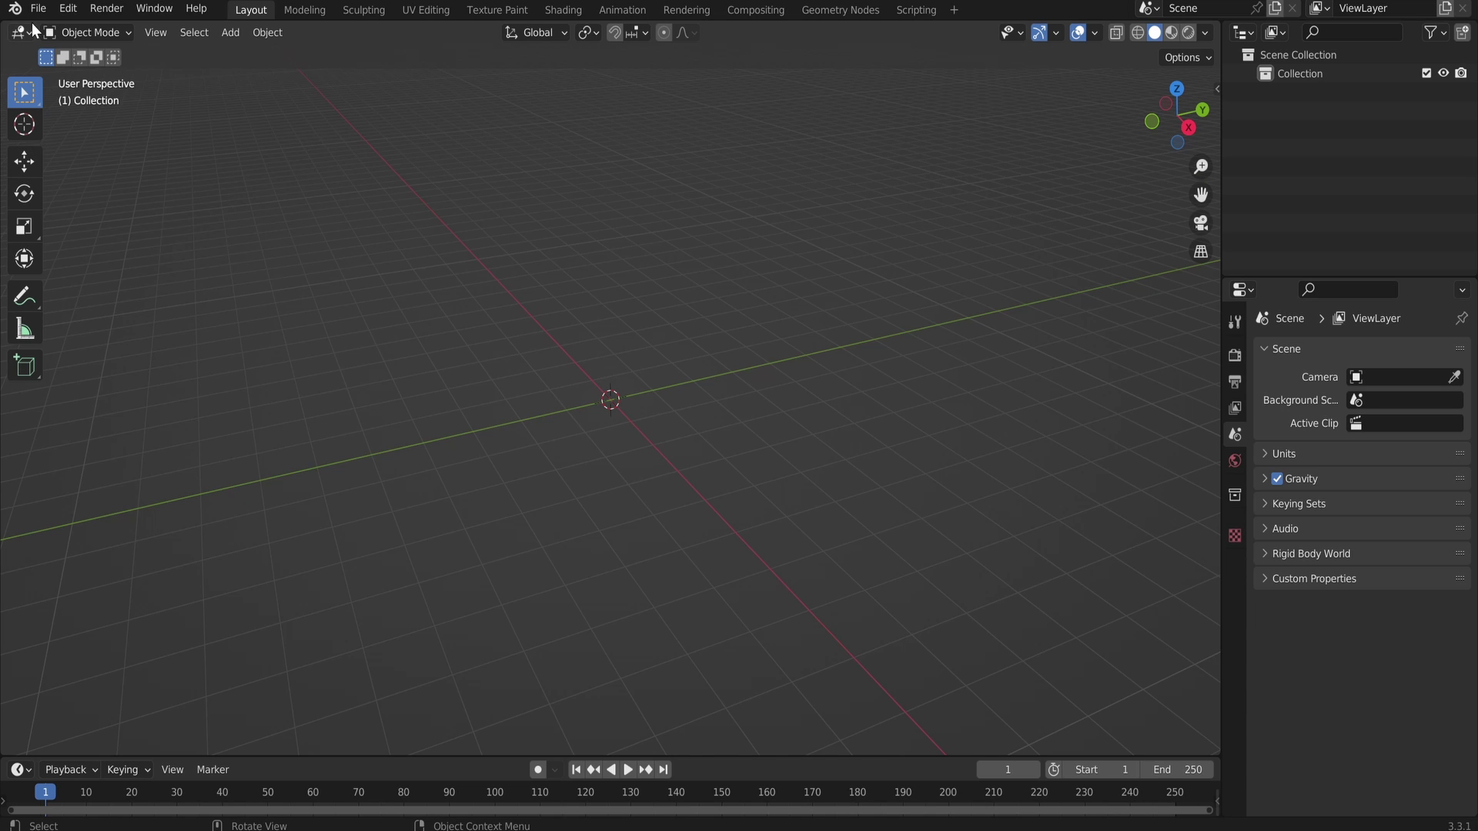
# Import the character as a glTF 2.0 file, then select its mesh and scale it down
pyautogui.click(37, 10)
pyautogui.moveTo(90, 266)
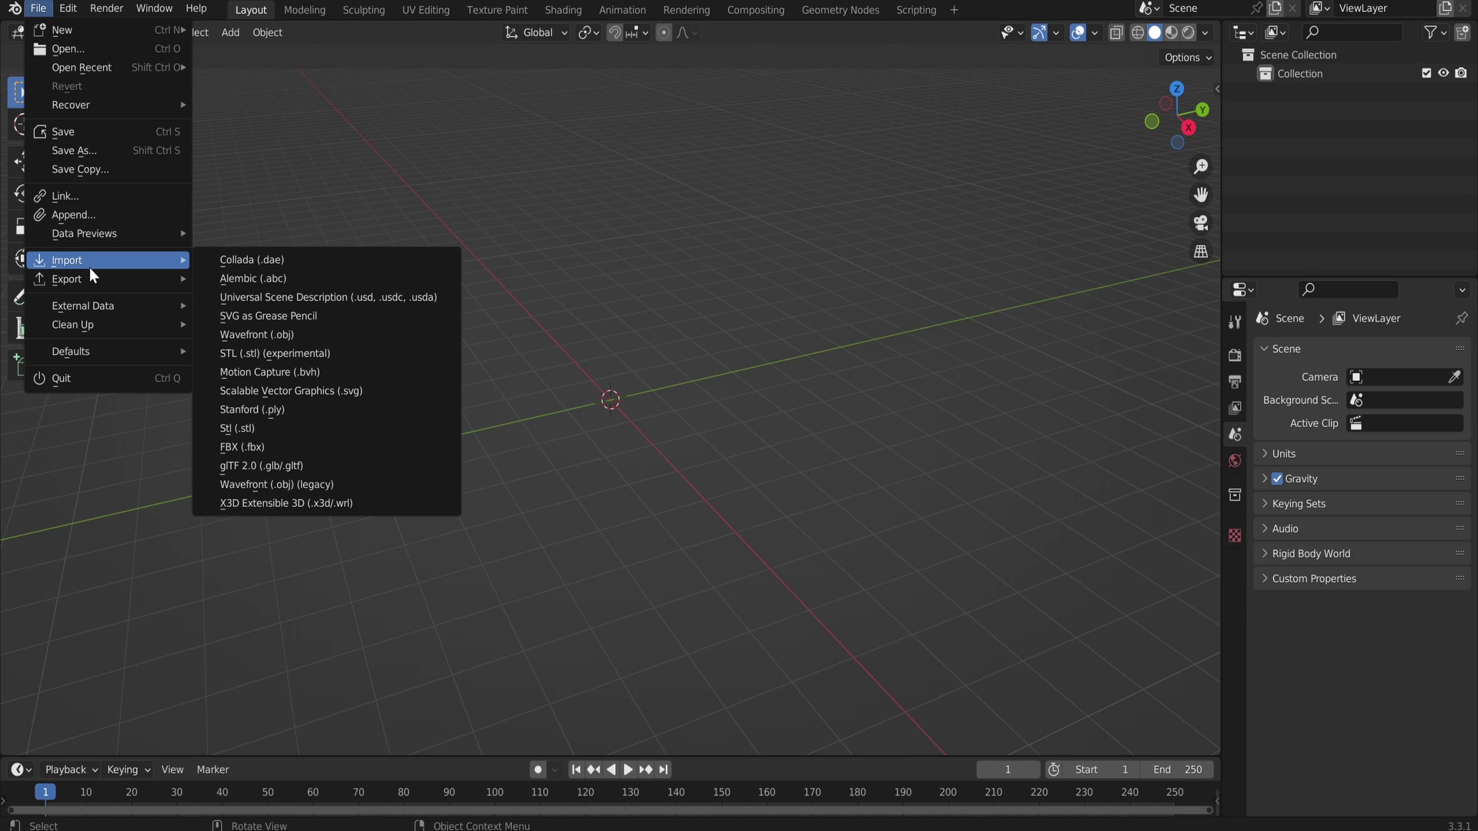
pyautogui.click(304, 460)
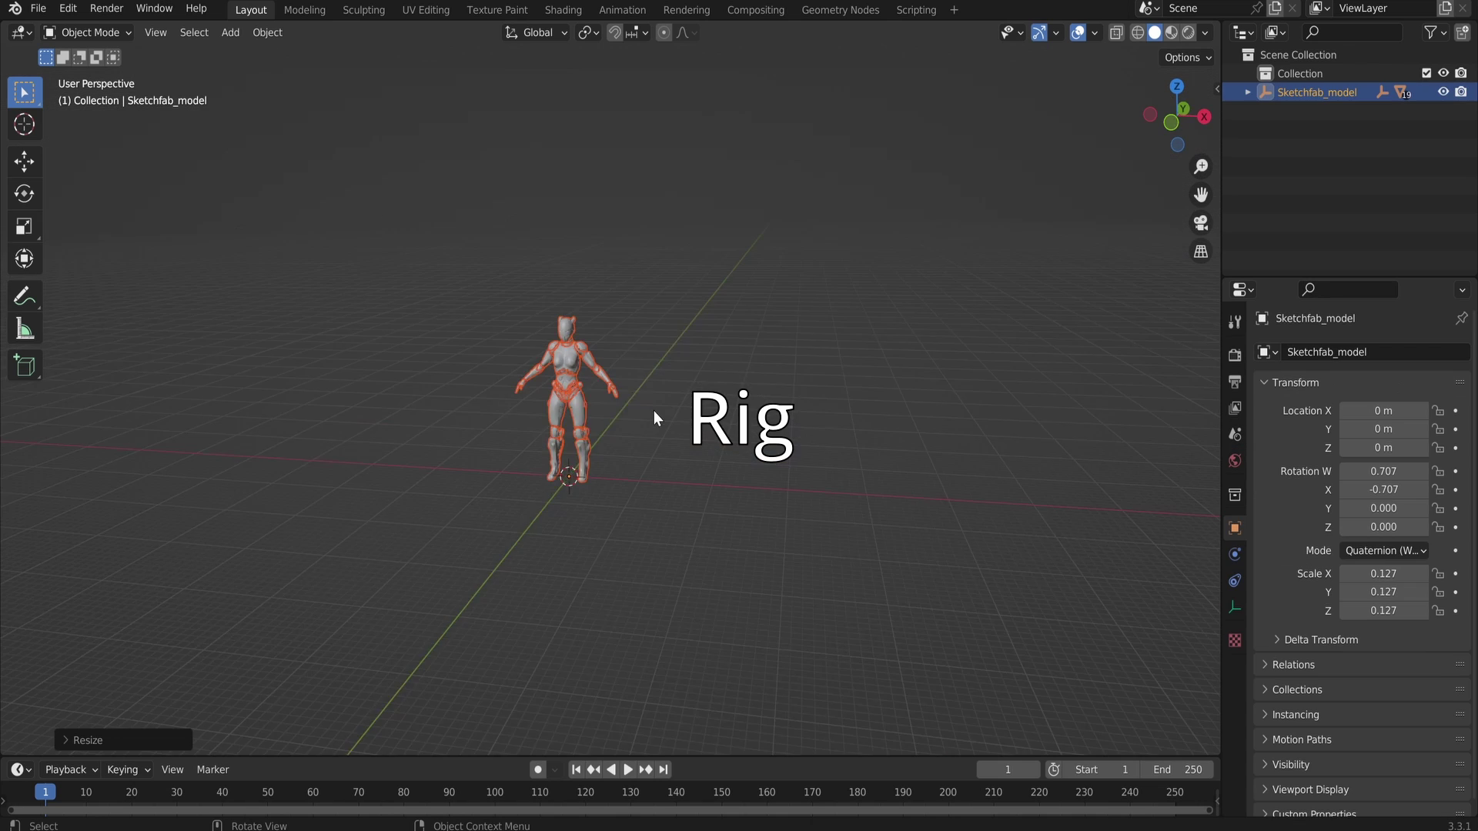
pyautogui.scroll(3, 653, 410)
pyautogui.click(501, 394)
pyautogui.press('s')
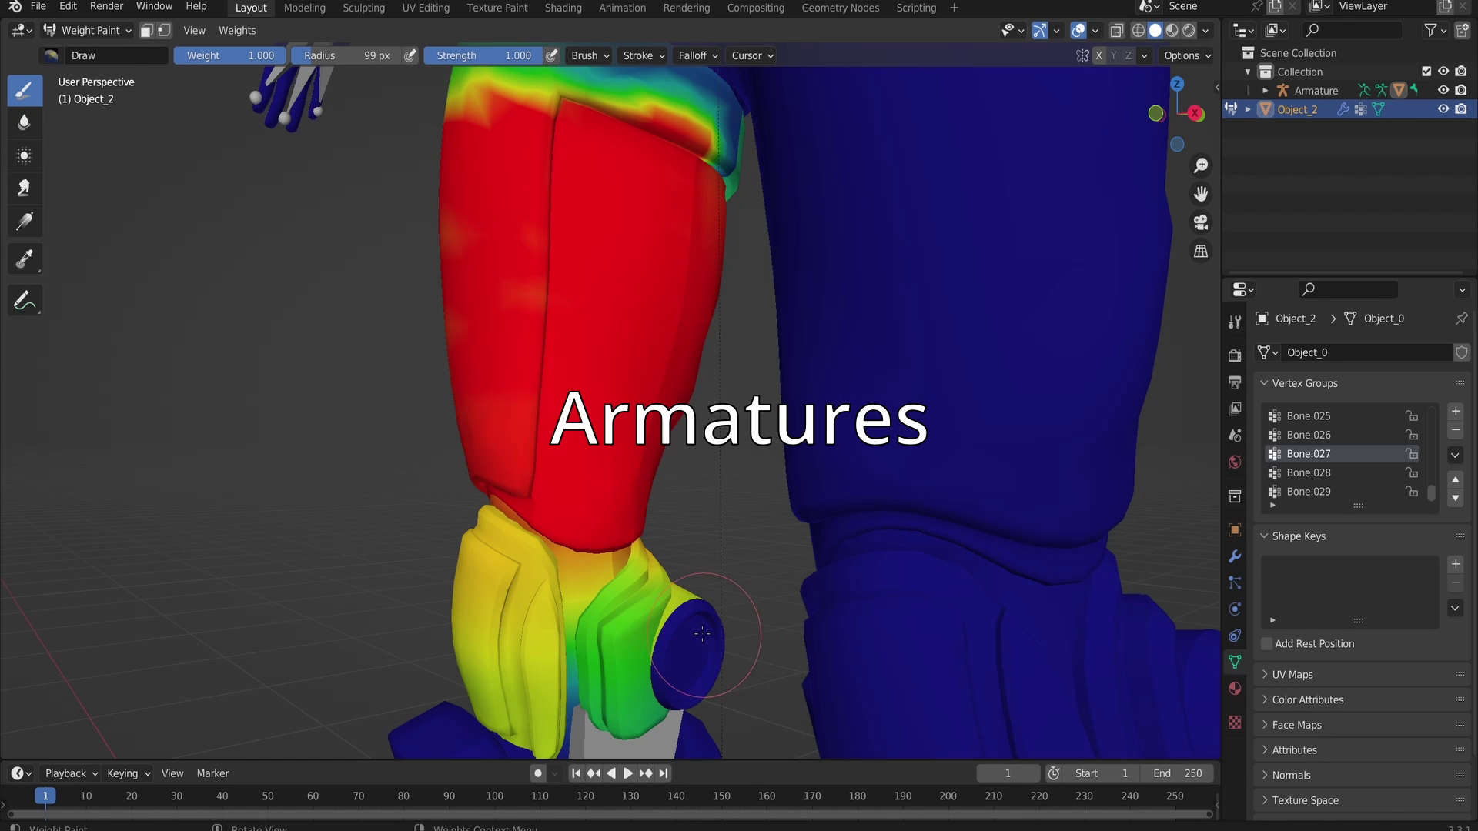
# Paint full weight onto the character's ankle and orbit around the ankle bone
pyautogui.moveTo(662, 616)
pyautogui.mouseDown()
pyautogui.moveTo(648, 661)
pyautogui.moveTo(661, 579)
pyautogui.moveTo(571, 612)
pyautogui.moveTo(568, 682)
pyautogui.moveTo(648, 627)
pyautogui.mouseUp()
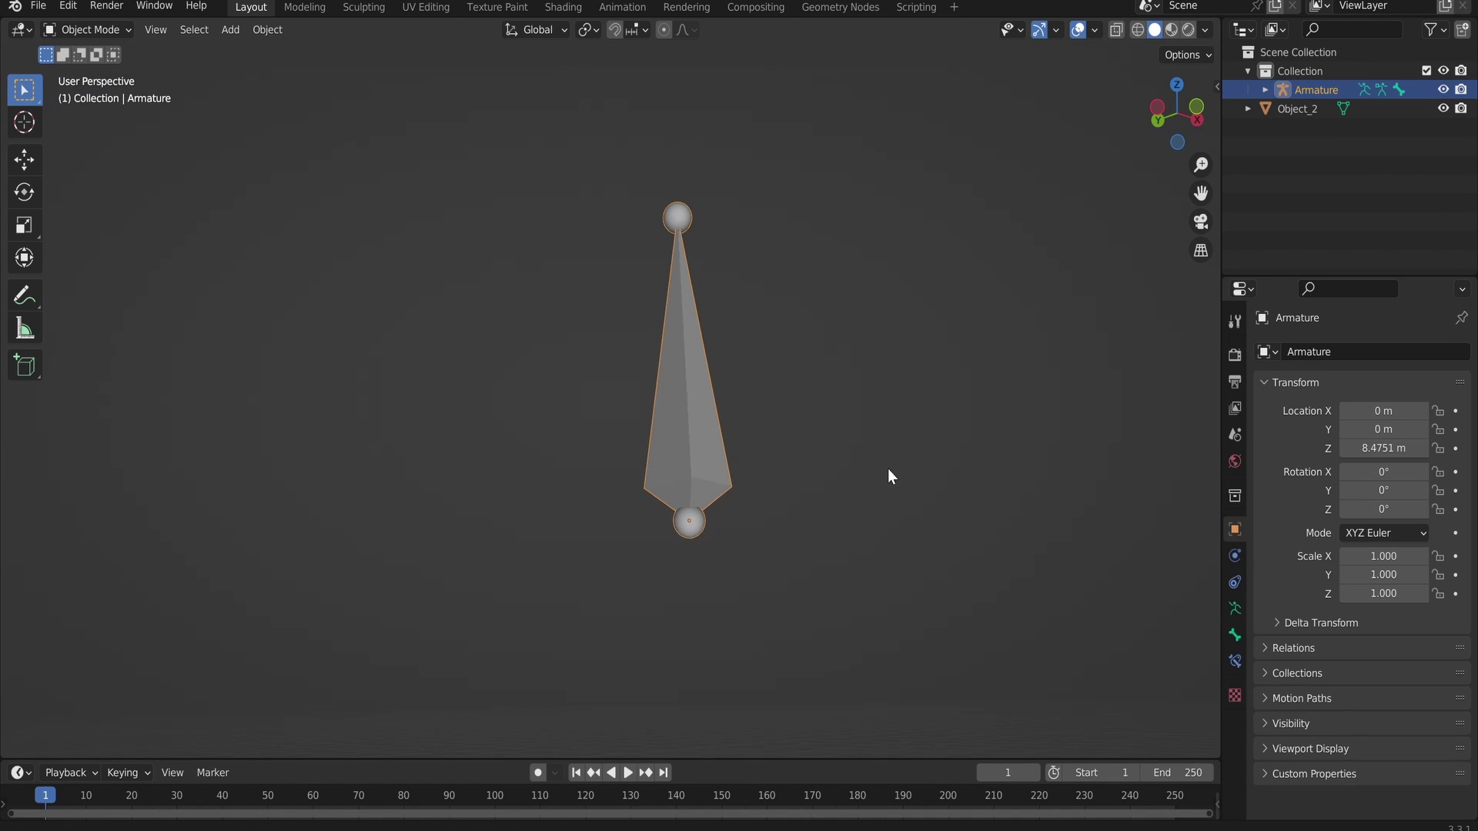
pyautogui.moveTo(889, 468)
pyautogui.mouseDown(button='middle')
pyautogui.moveTo(873, 492)
pyautogui.moveTo(864, 460)
pyautogui.mouseUp(button='middle')
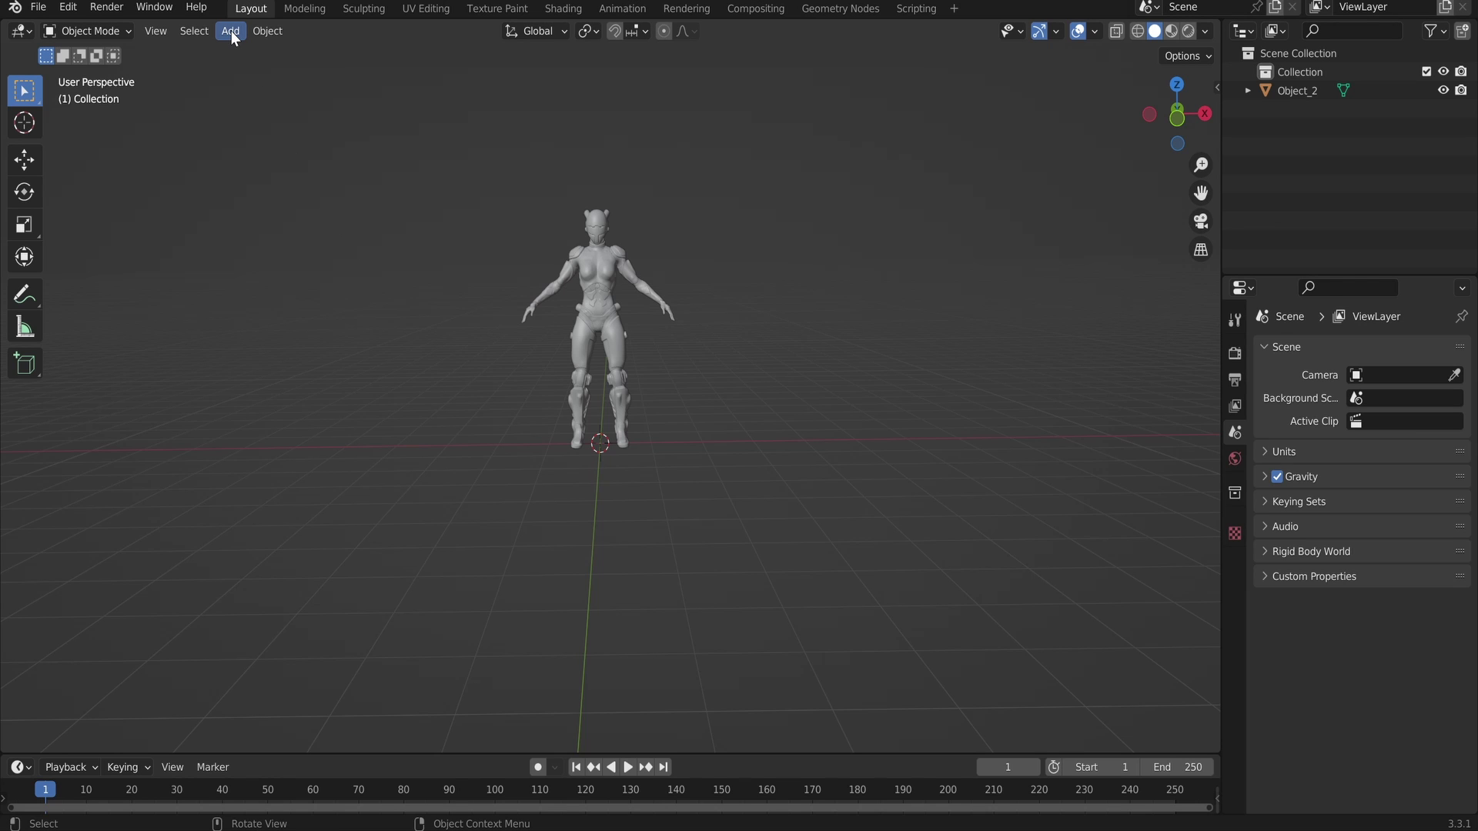
# Add an armature, enable X-ray in front view, and raise it along Z into the character
pyautogui.click(232, 33)
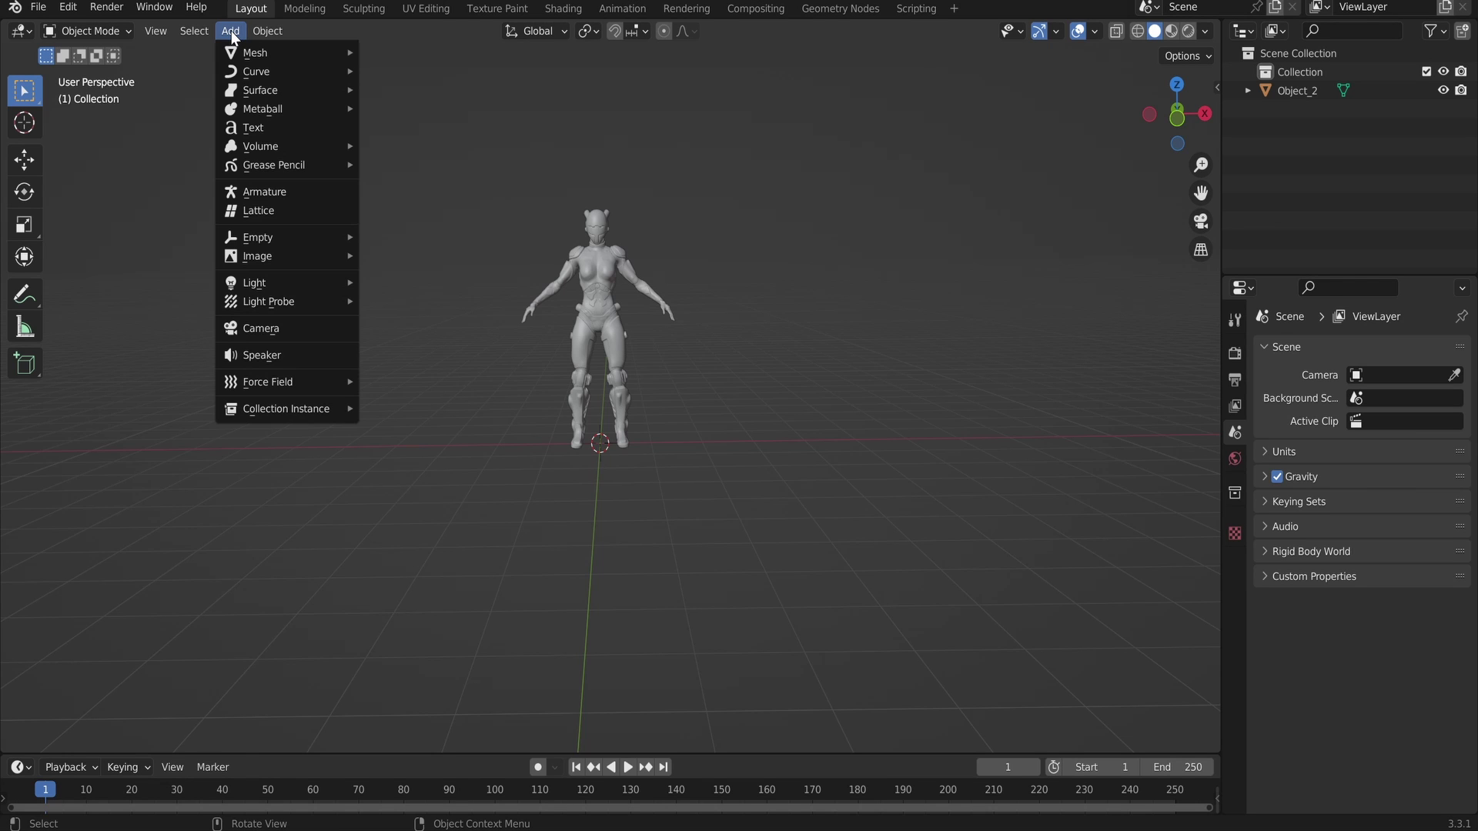
pyautogui.click(280, 191)
pyautogui.click(1171, 118)
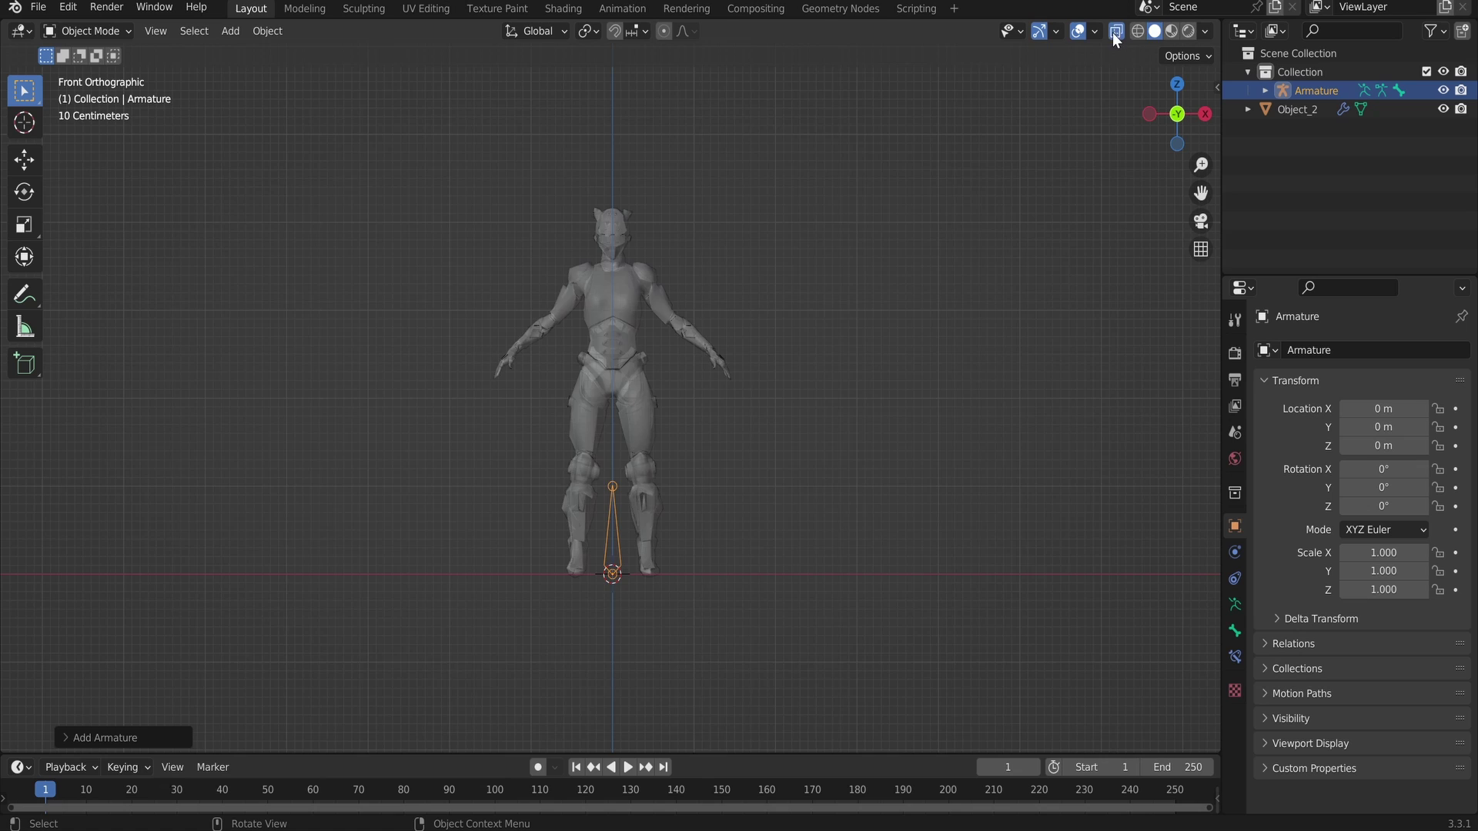
pyautogui.click(1115, 33)
pyautogui.scroll(3, 670, 507)
pyautogui.press('g')
pyautogui.press('z')
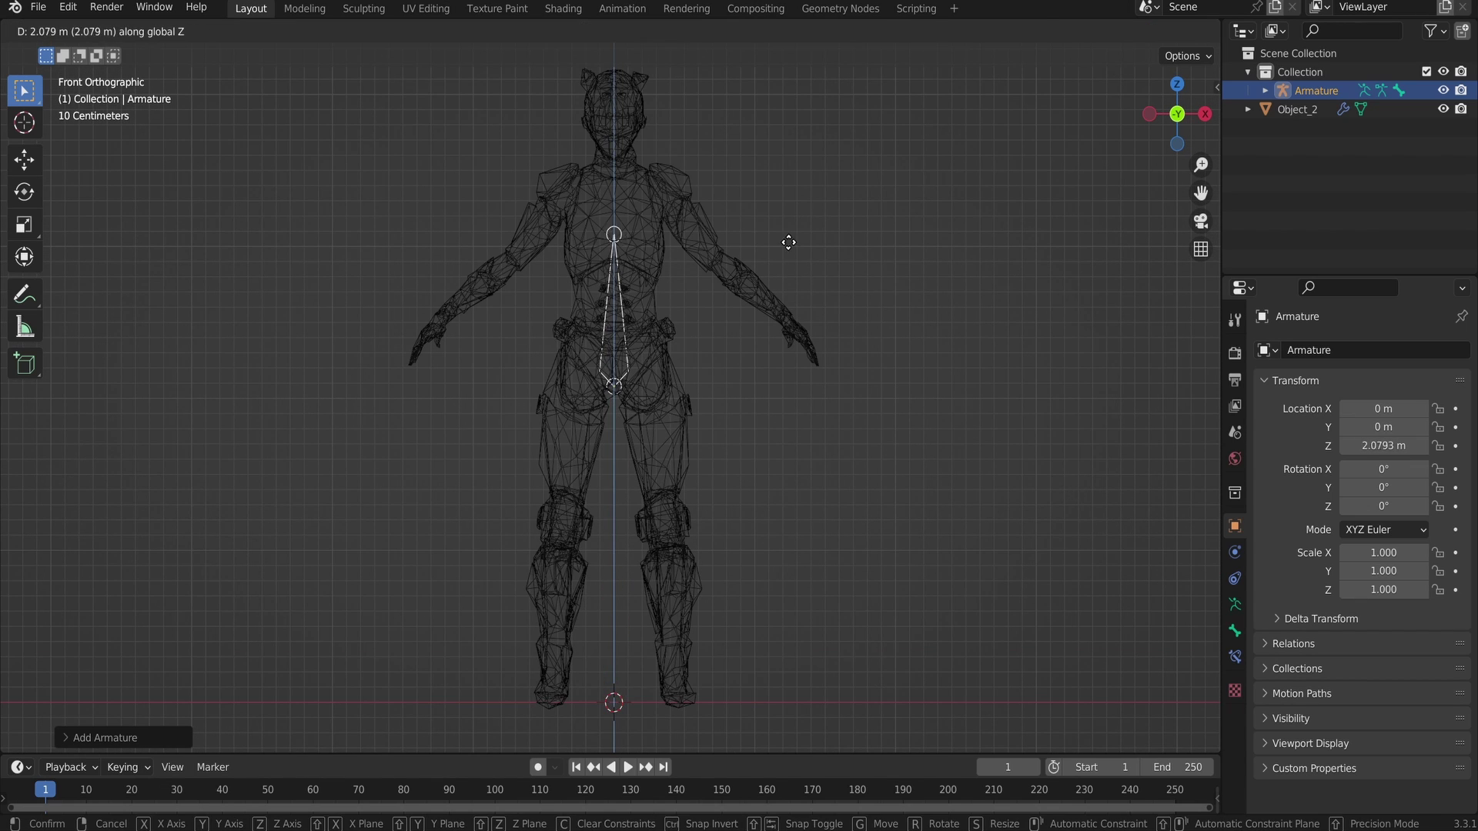
pyautogui.click(788, 243)
# In Edit Mode, extrude the chest, shoulder, upper-arm and forearm bones
pyautogui.press('Tab')
pyautogui.scroll(3, 686, 406)
pyautogui.press('e')
pyautogui.click(647, 284)
pyautogui.press('e')
pyautogui.click(739, 324)
pyautogui.press('e')
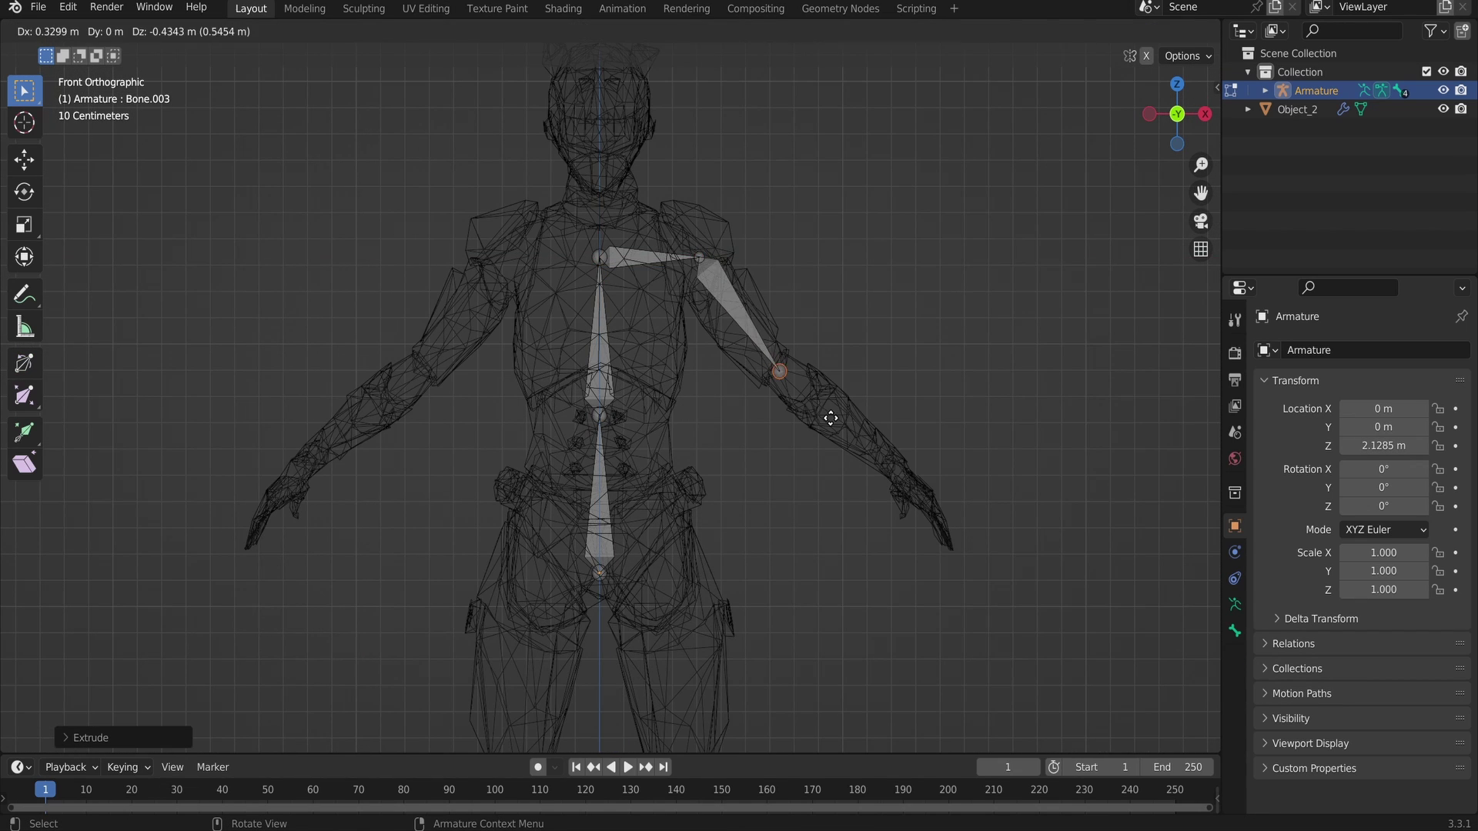
pyautogui.click(831, 418)
# Extrude the hip, thigh and shin bones down the leg
pyautogui.press('e')
pyautogui.click(964, 488)
pyautogui.keyDown('shift'); pyautogui.moveTo(964, 488); pyautogui.dragTo(525, 363, button='middle'); pyautogui.keyUp('shift')
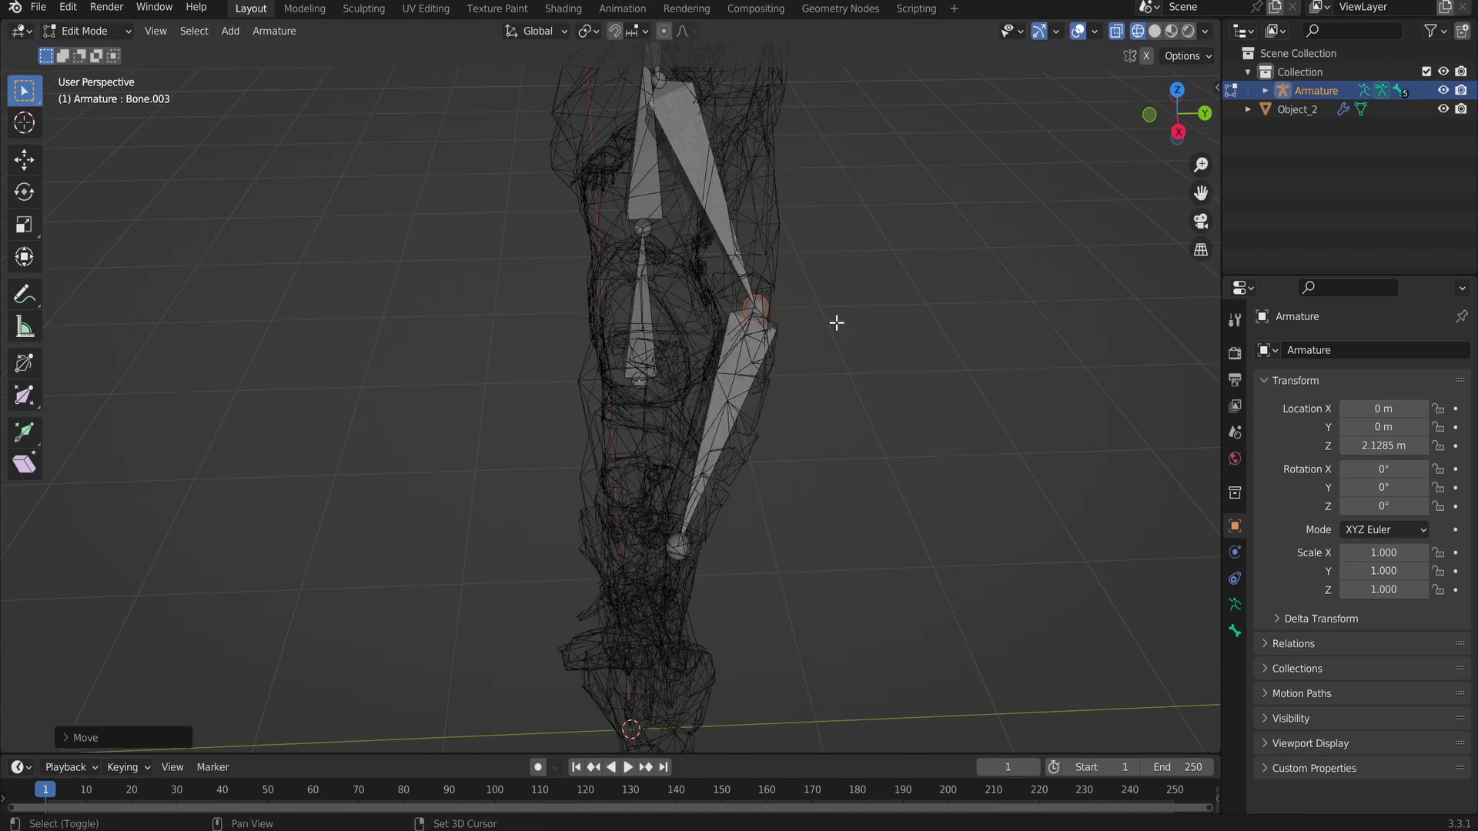
pyautogui.press('KP_1')
pyautogui.scroll(3, 567, 307)
pyautogui.press('e')
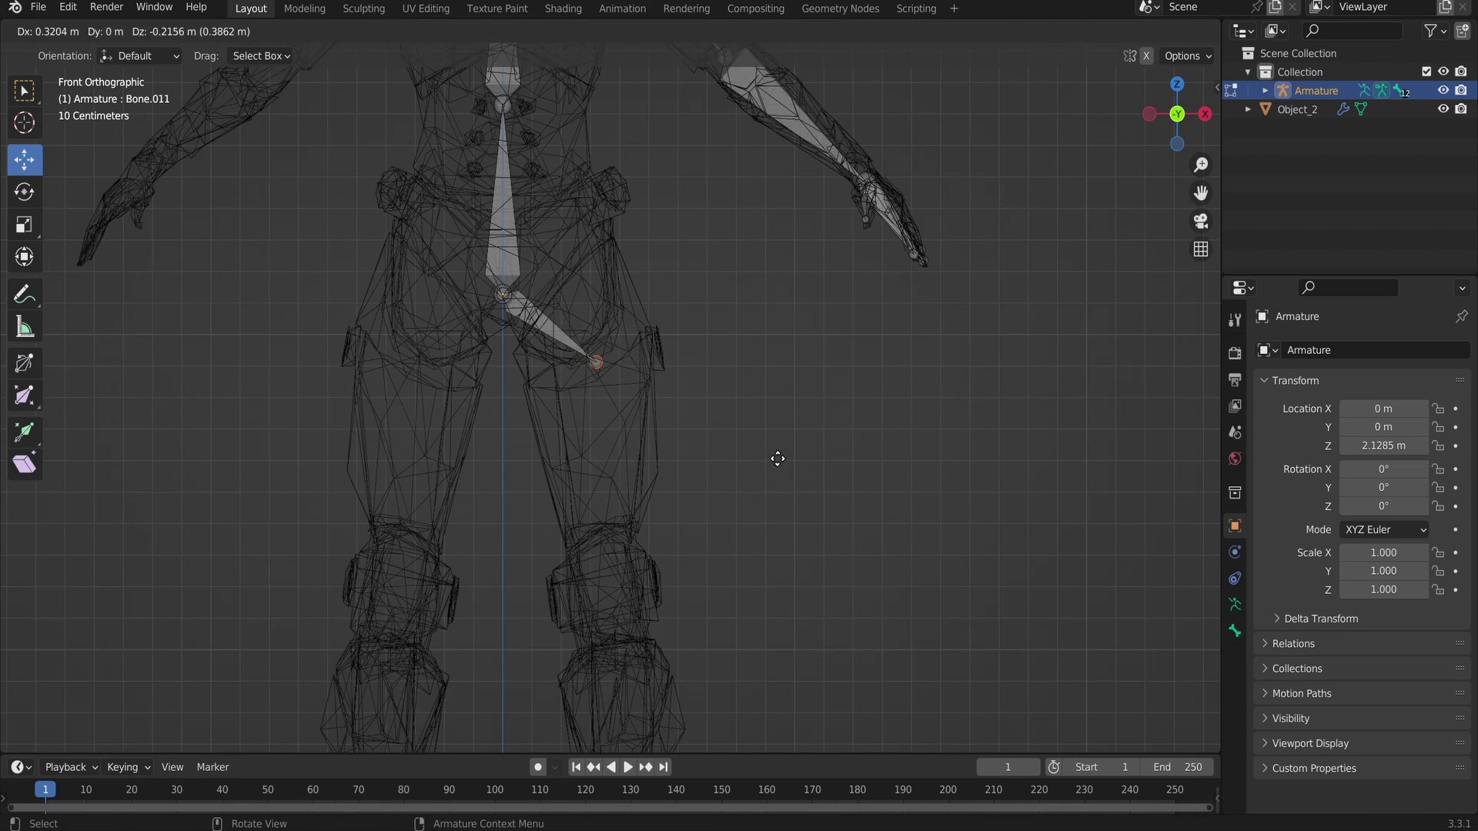
pyautogui.click(777, 459)
pyautogui.scroll(-2, 708, 275)
pyautogui.press('e')
pyautogui.click(722, 482)
# Extrude the lower-leg bone and place a bone tip down at the foot
pyautogui.press('e')
pyautogui.scroll(2, 794, 619)
pyautogui.click(794, 619)
pyautogui.moveTo(794, 619); pyautogui.dragTo(583, 588, button='middle')
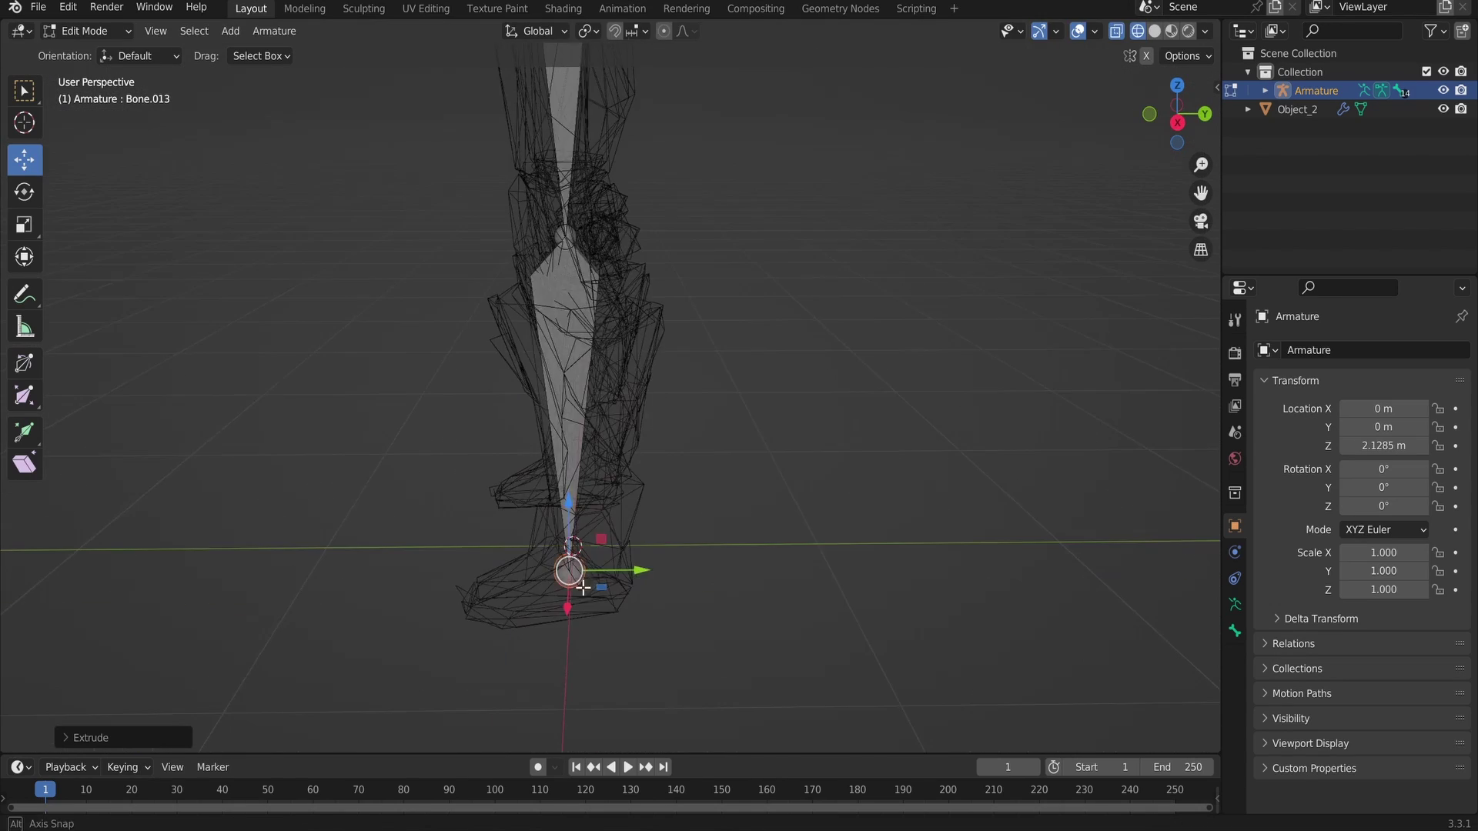
pyautogui.press('e')
pyautogui.click(720, 465)
pyautogui.scroll(-2, 719, 465)
pyautogui.press('g')
pyautogui.moveTo(719, 465); pyautogui.dragTo(742, 354, button='middle')
pyautogui.click(532, 438)
pyautogui.scroll(-3, 904, 461)
# Reposition the selected bones, Symmetrize them to the other side, and nudge them along X
pyautogui.press('g')
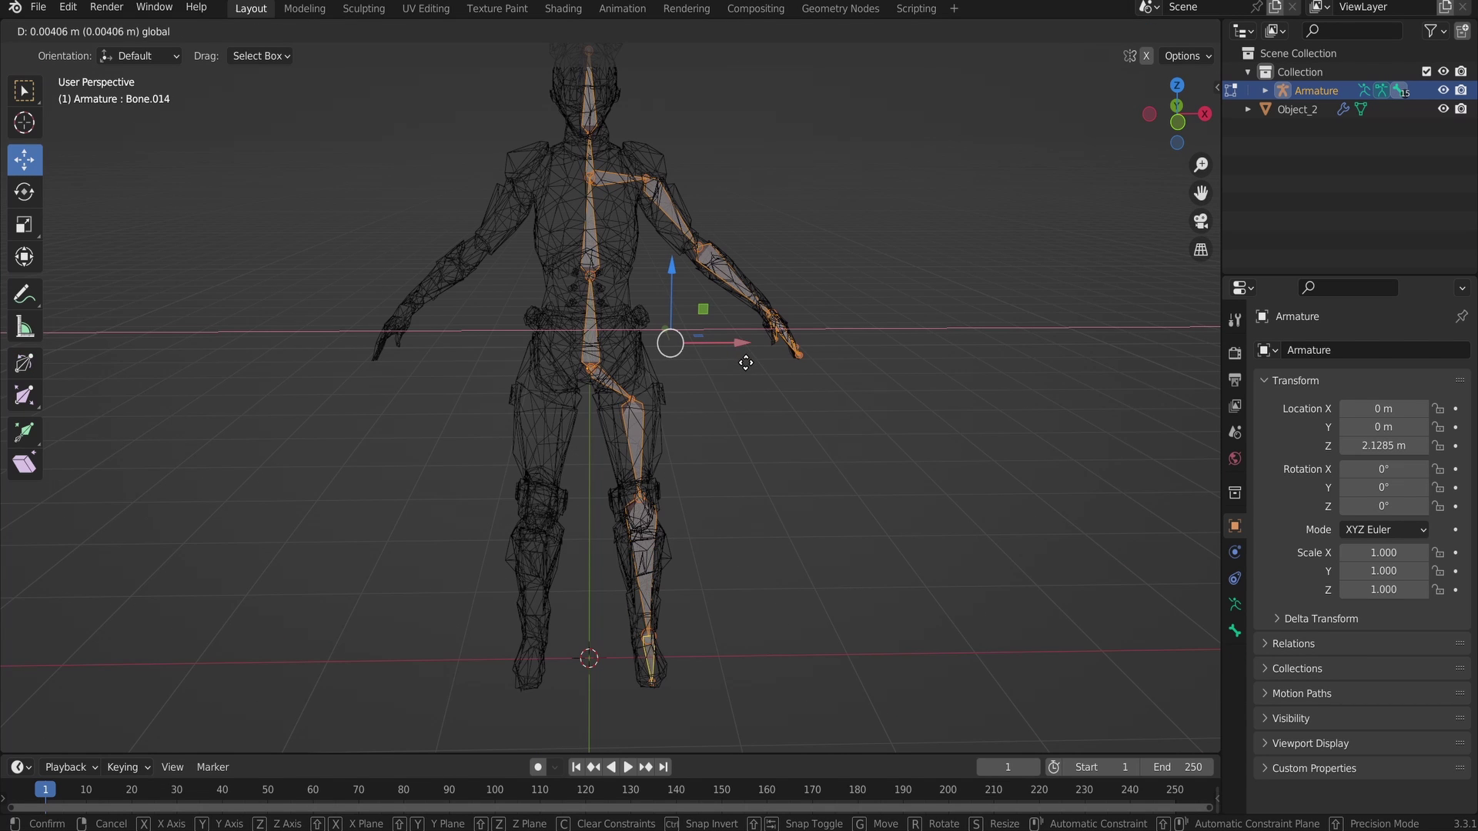
pyautogui.click(744, 367)
pyautogui.rightClick(842, 365)
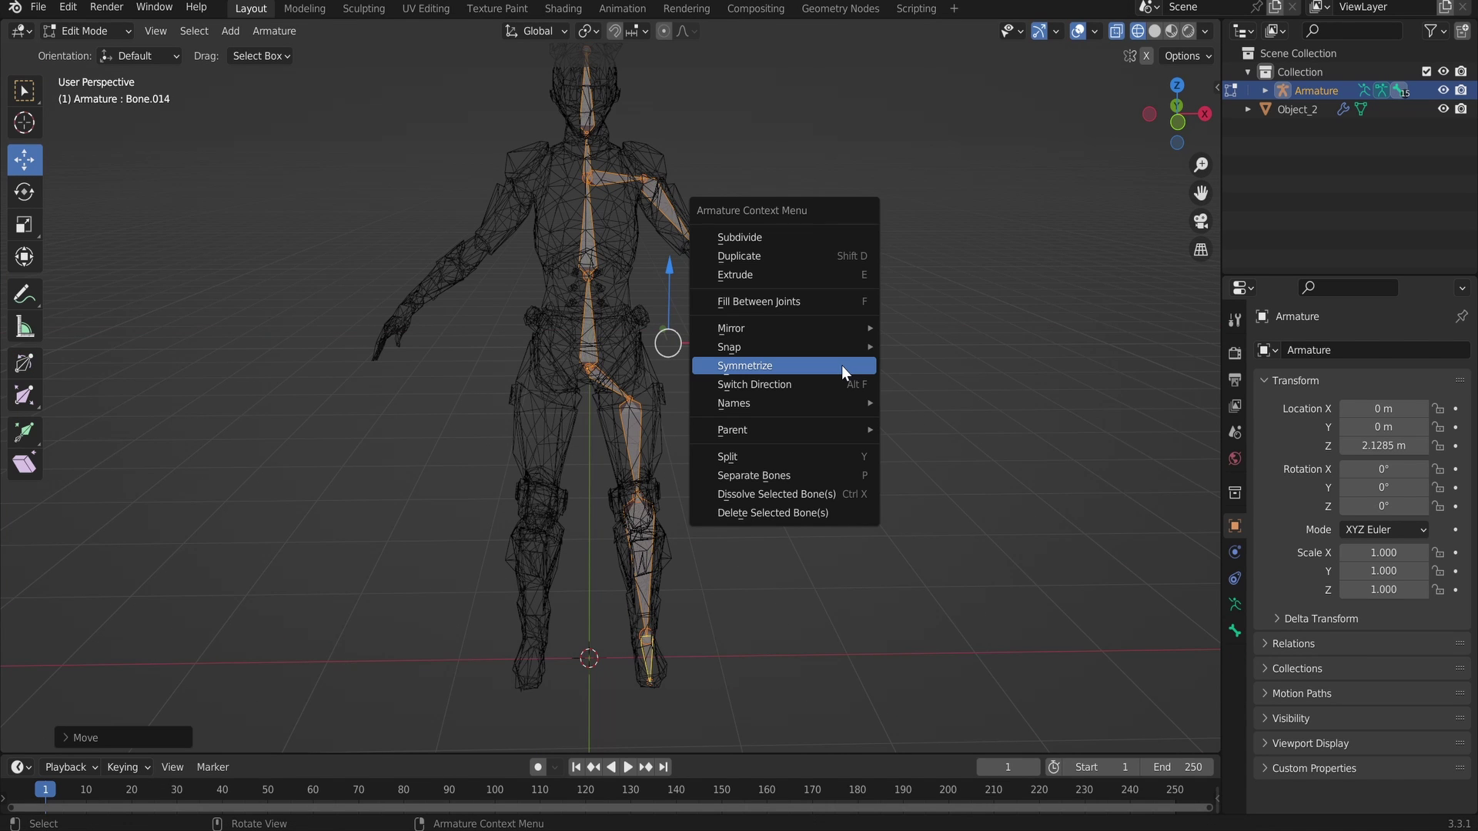
pyautogui.click(836, 367)
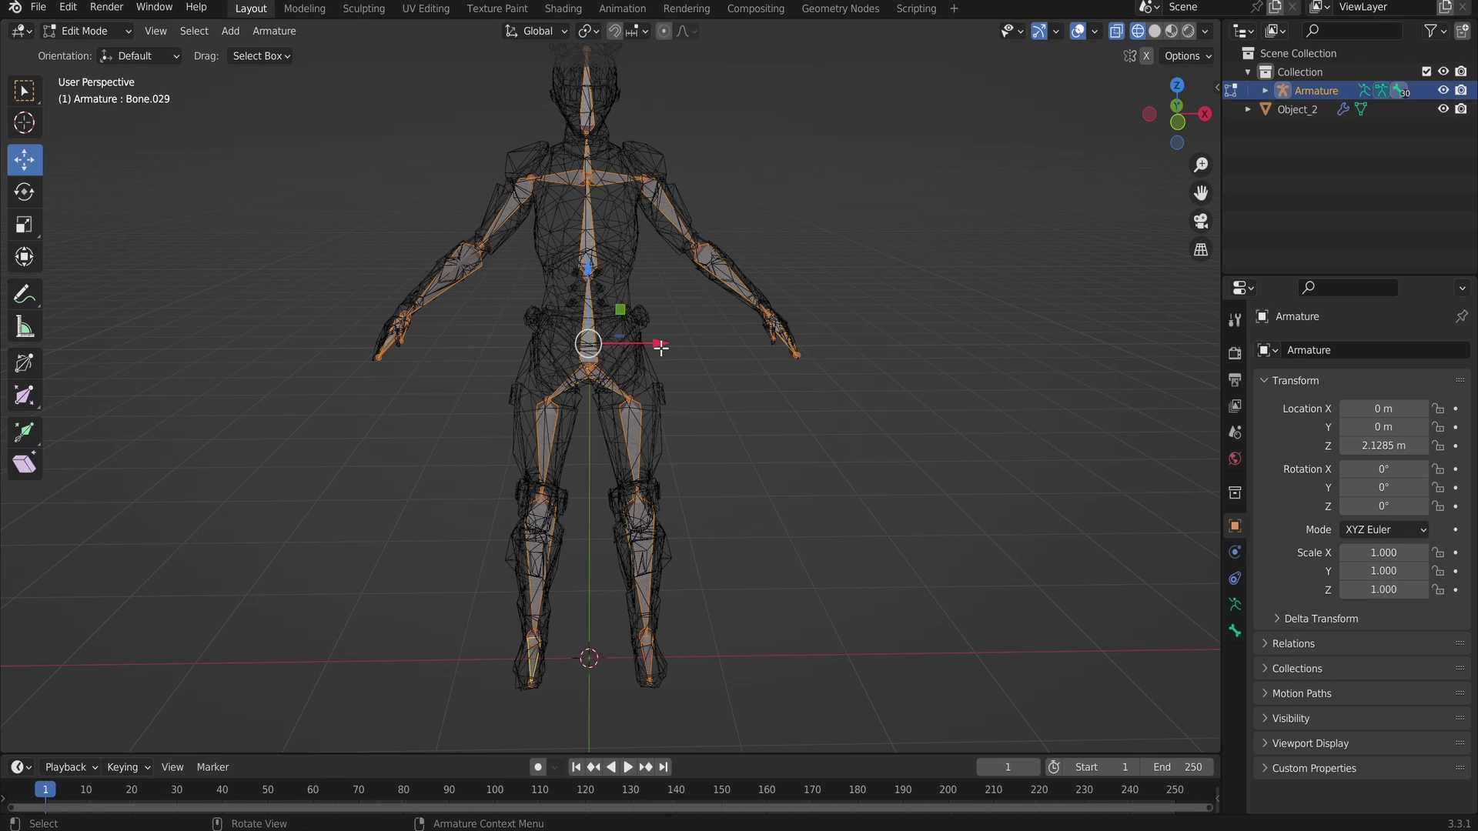
pyautogui.moveTo(661, 348); pyautogui.dragTo(655, 369)
# Parent Object_2 to the Armature with Ctrl+P, then select Armature.001 in Object Mode
pyautogui.hotkey('ctrl', 'Tab')
pyautogui.click(1309, 90)
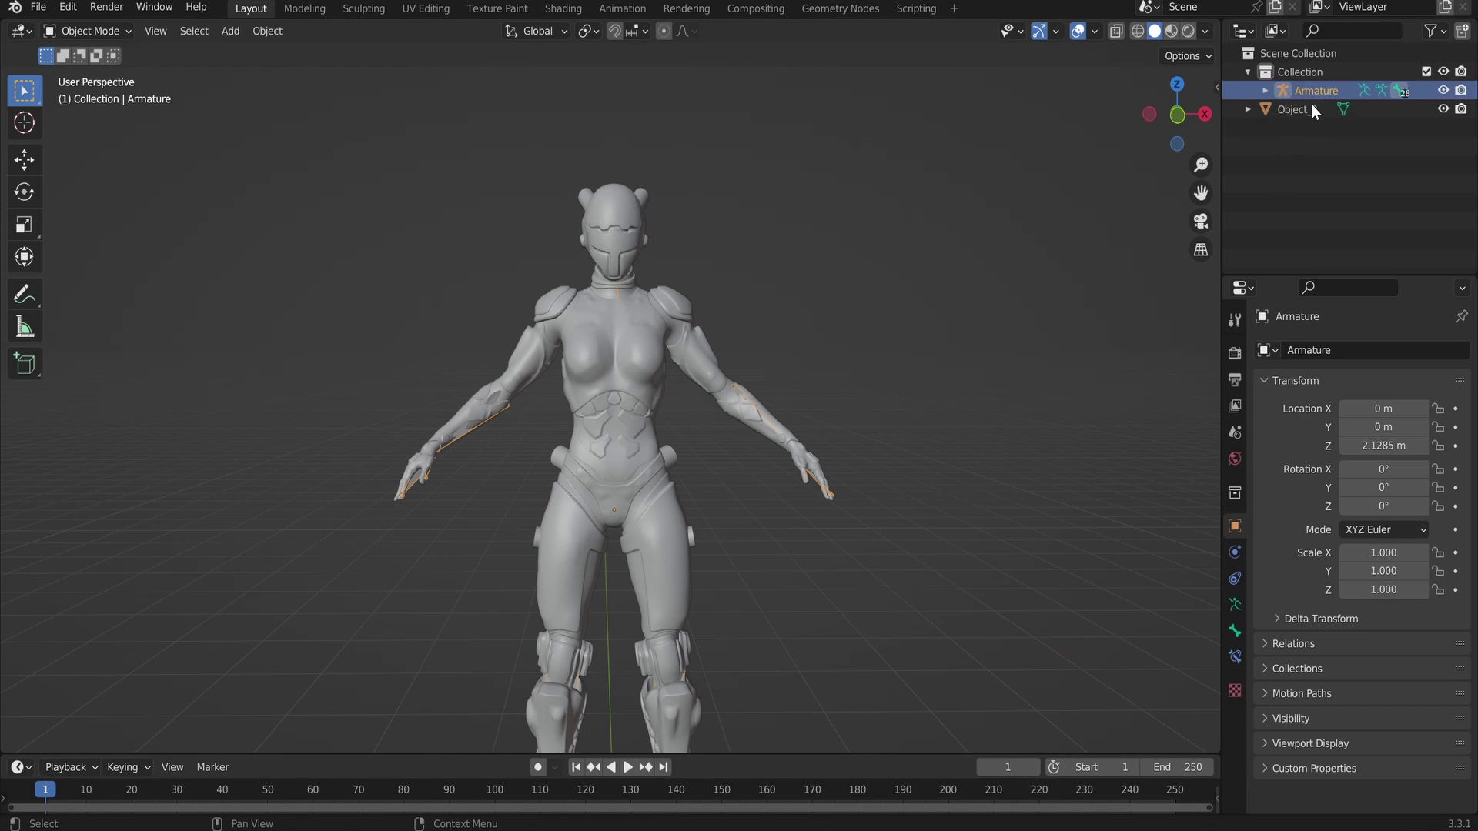
pyautogui.keyDown('ctrl'); pyautogui.click(1309, 114); pyautogui.keyUp('ctrl')
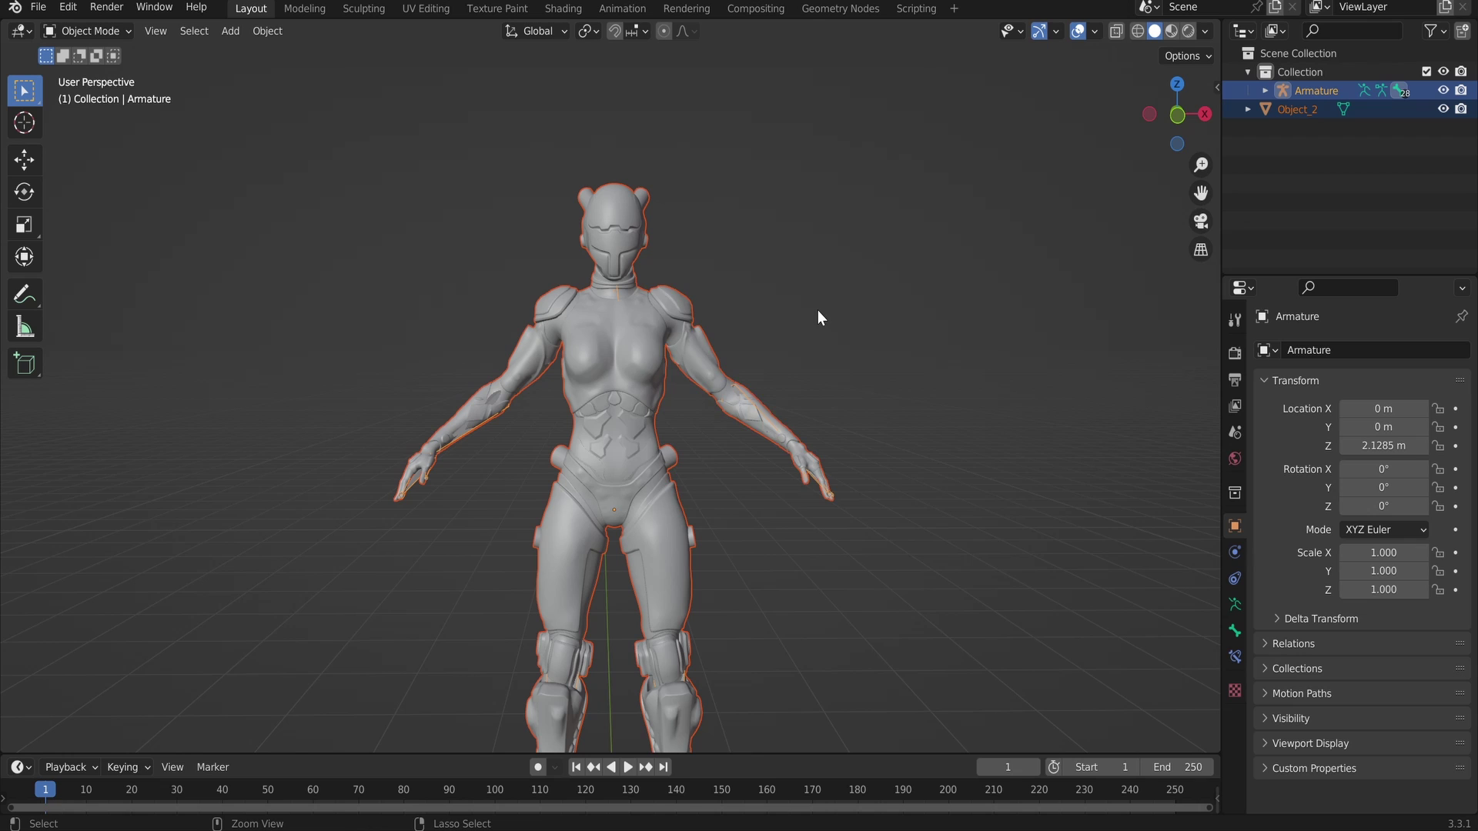
pyautogui.hotkey('ctrl', 'p')
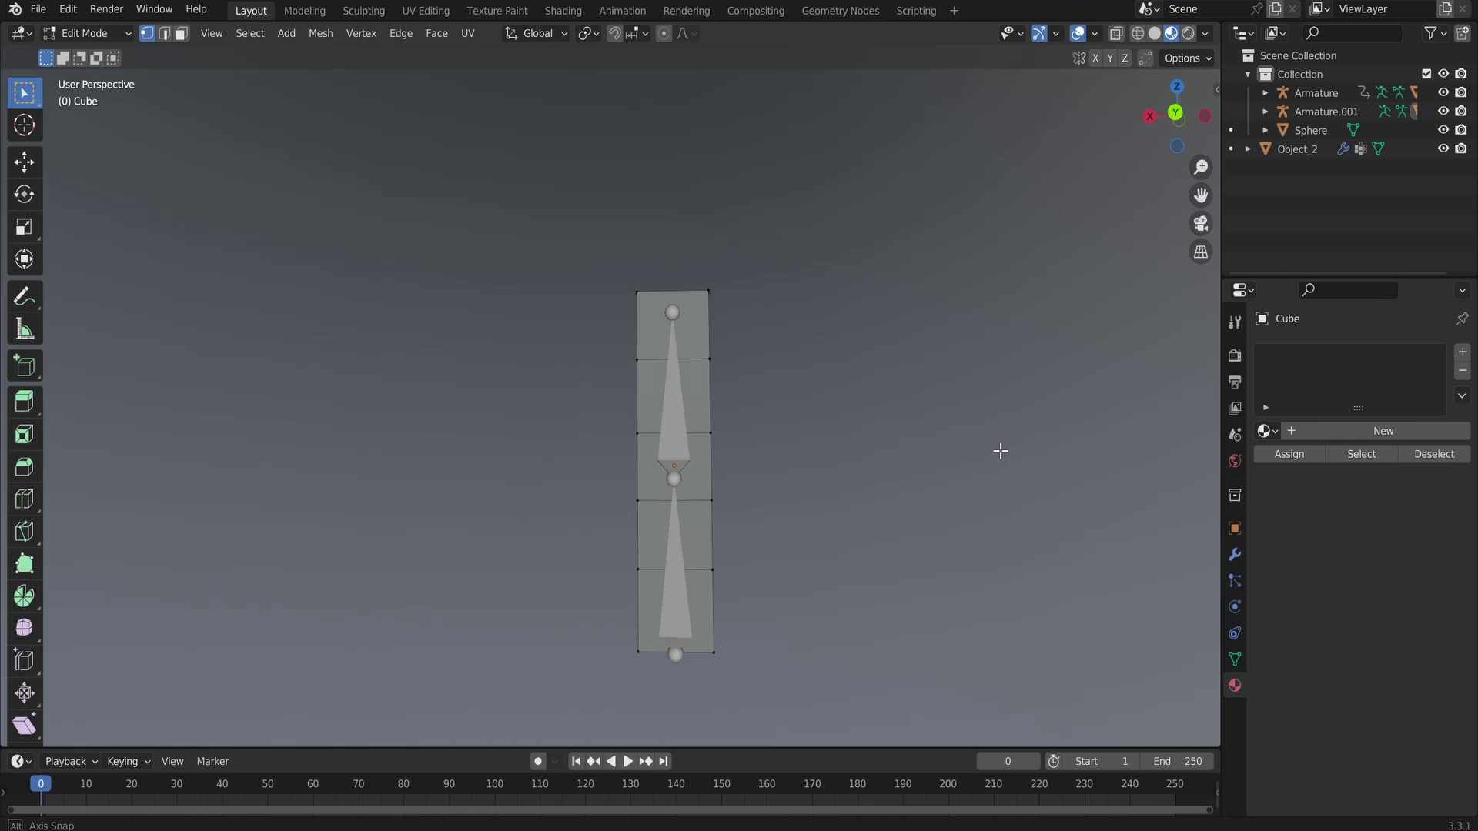
pyautogui.press('Tab')
pyautogui.click(676, 436)
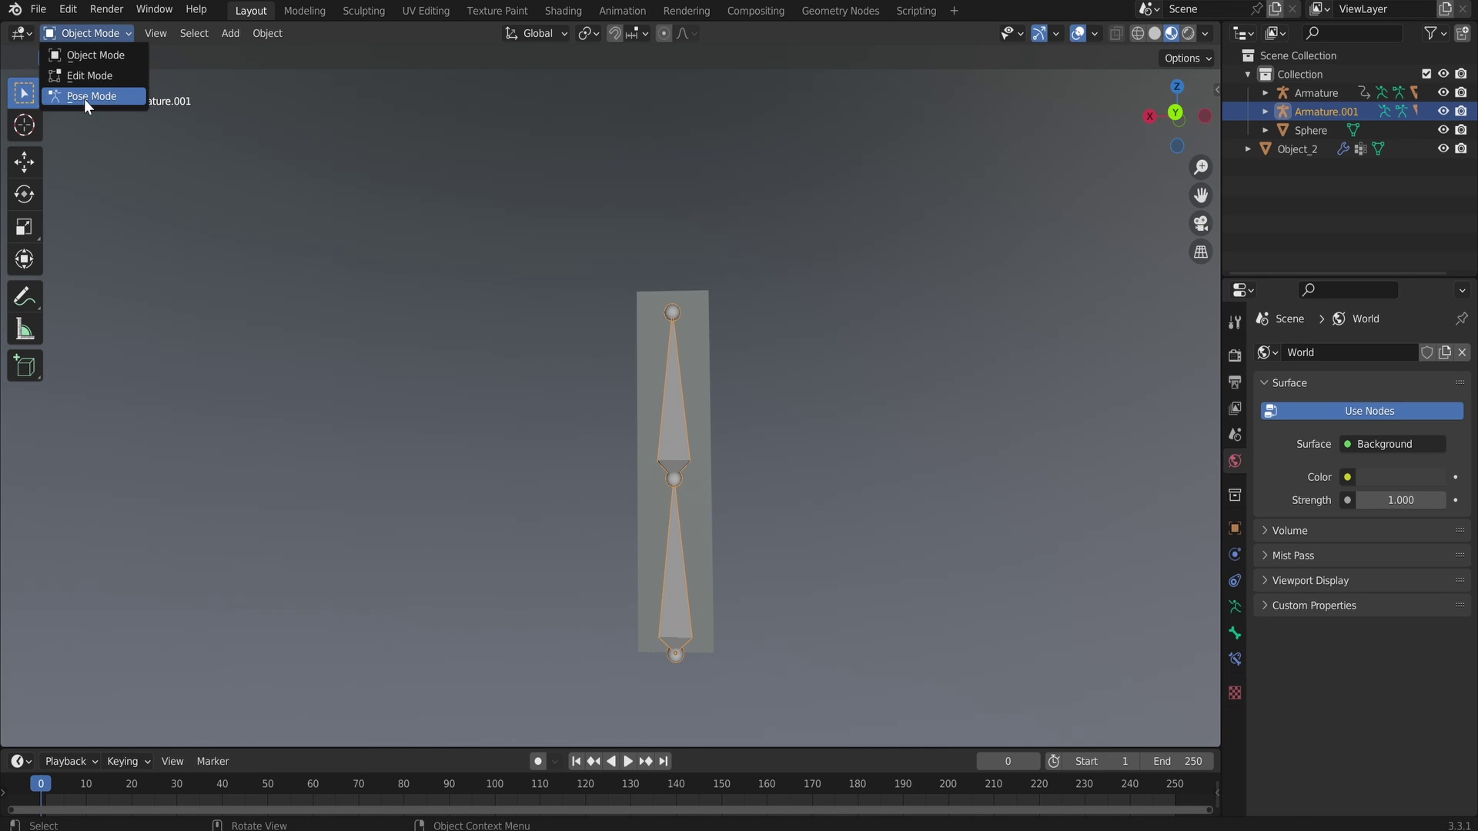
# Rotate Armature.001's upper bone in Pose Mode, then put the character's Armature in Pose Mode
pyautogui.click(85, 96)
pyautogui.press('r')
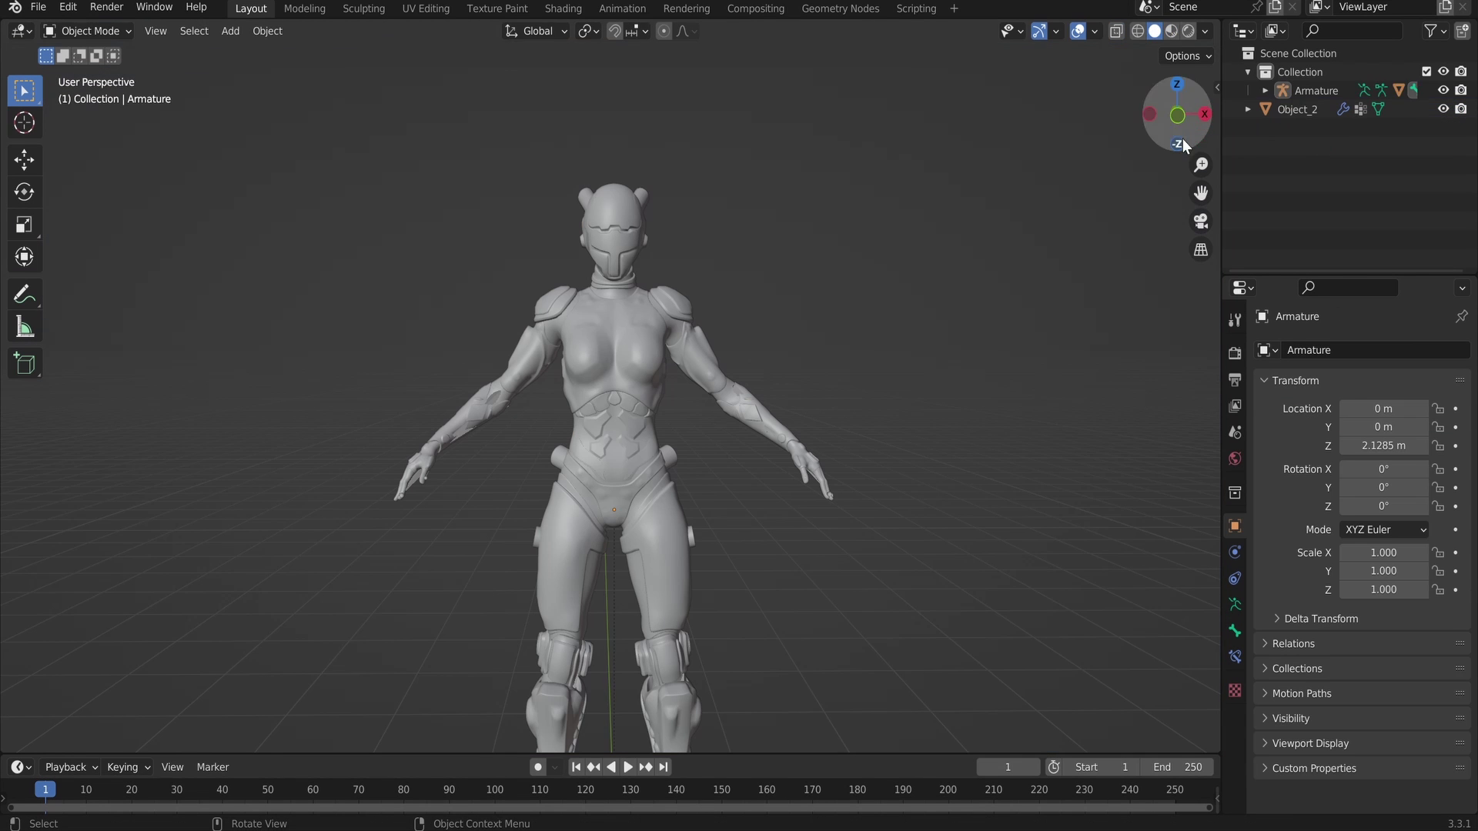
pyautogui.click(1302, 94)
pyautogui.click(75, 30)
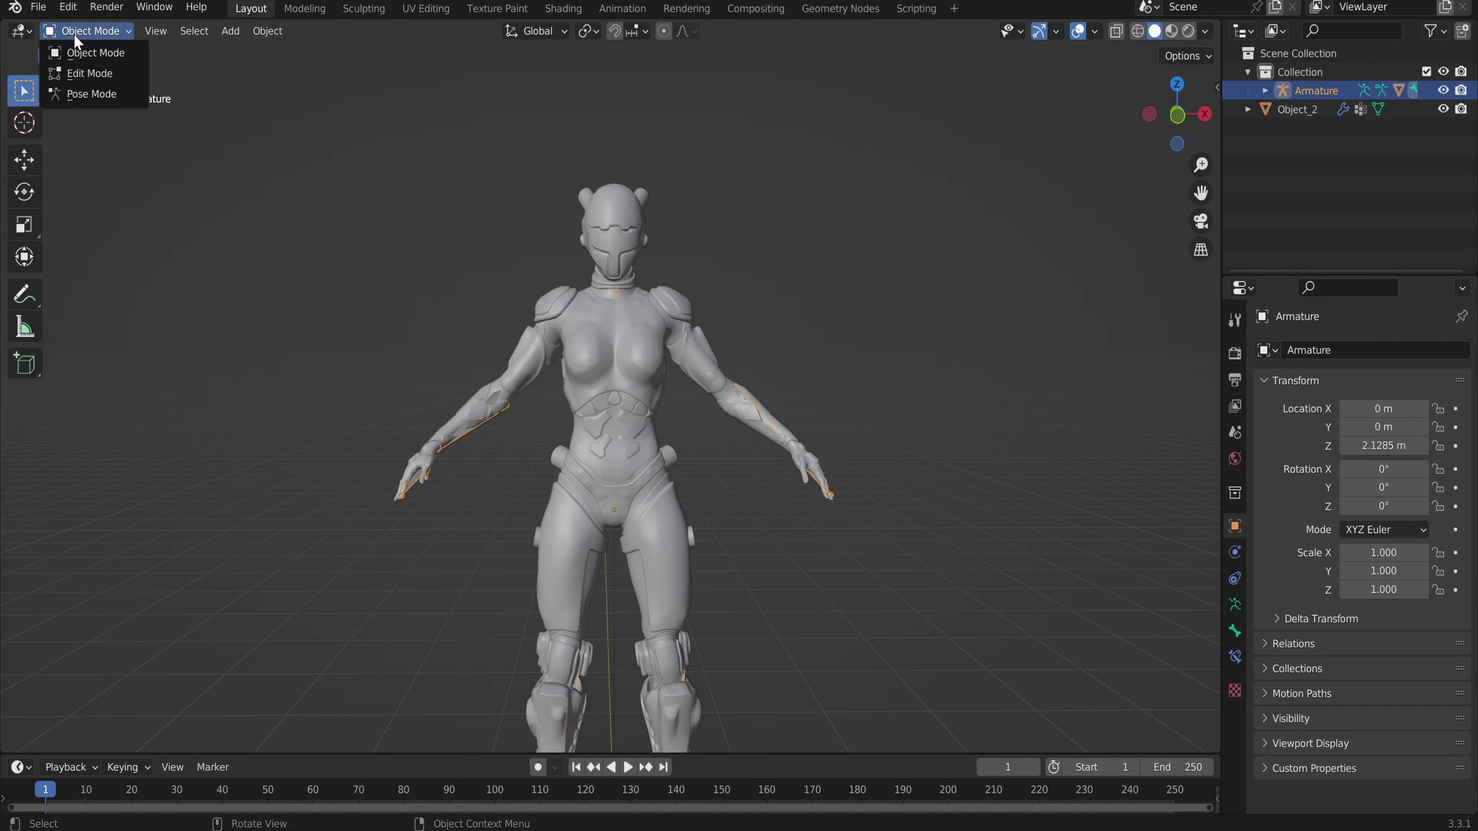
pyautogui.click(72, 93)
# Test-rotate the arm, lower spine and chest bone Bone.001, cancelling each rotation
pyautogui.press('r')
pyautogui.rightClick(628, 461)
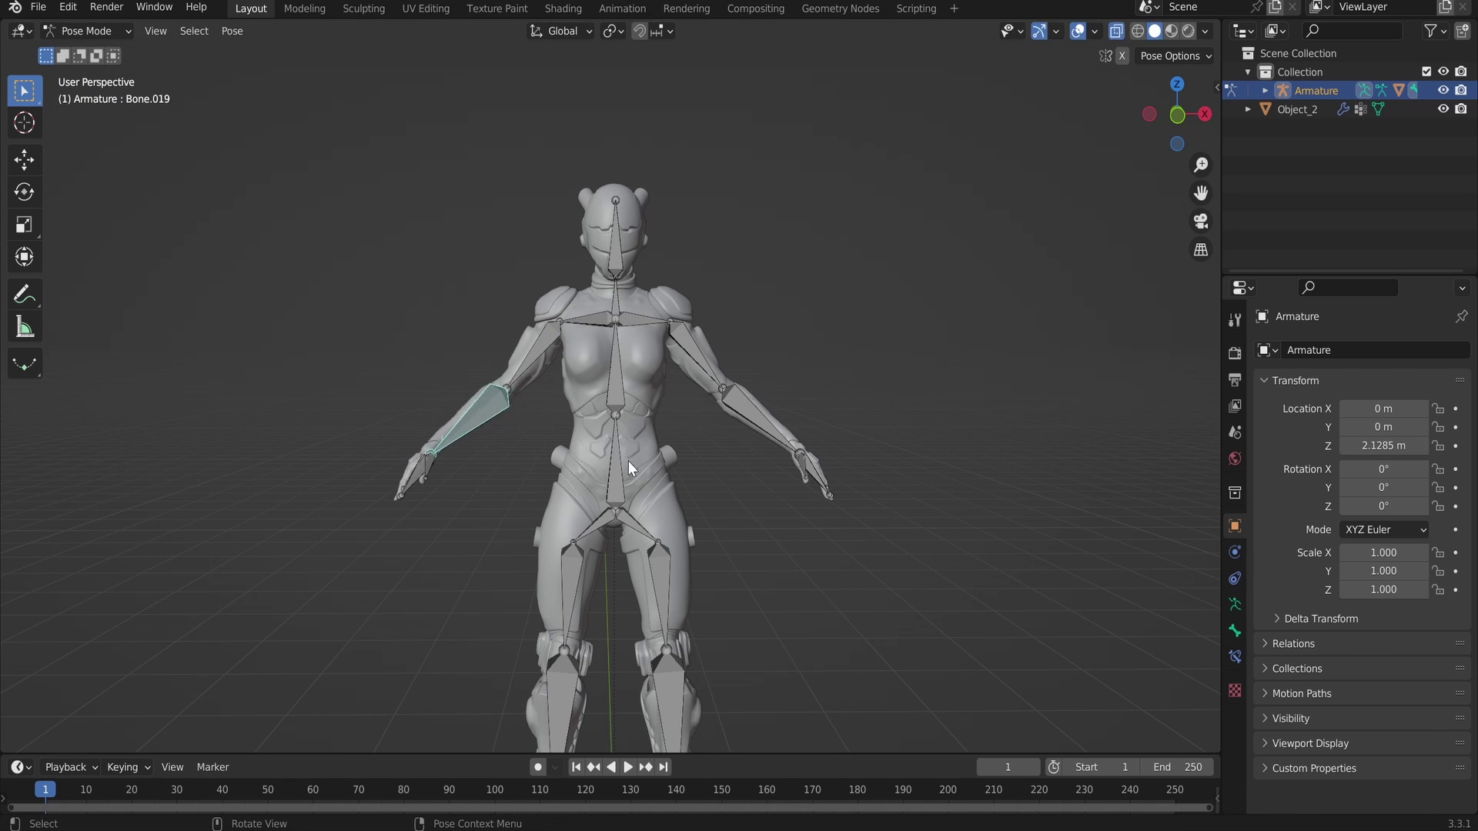
pyautogui.click(618, 466)
pyautogui.press('r')
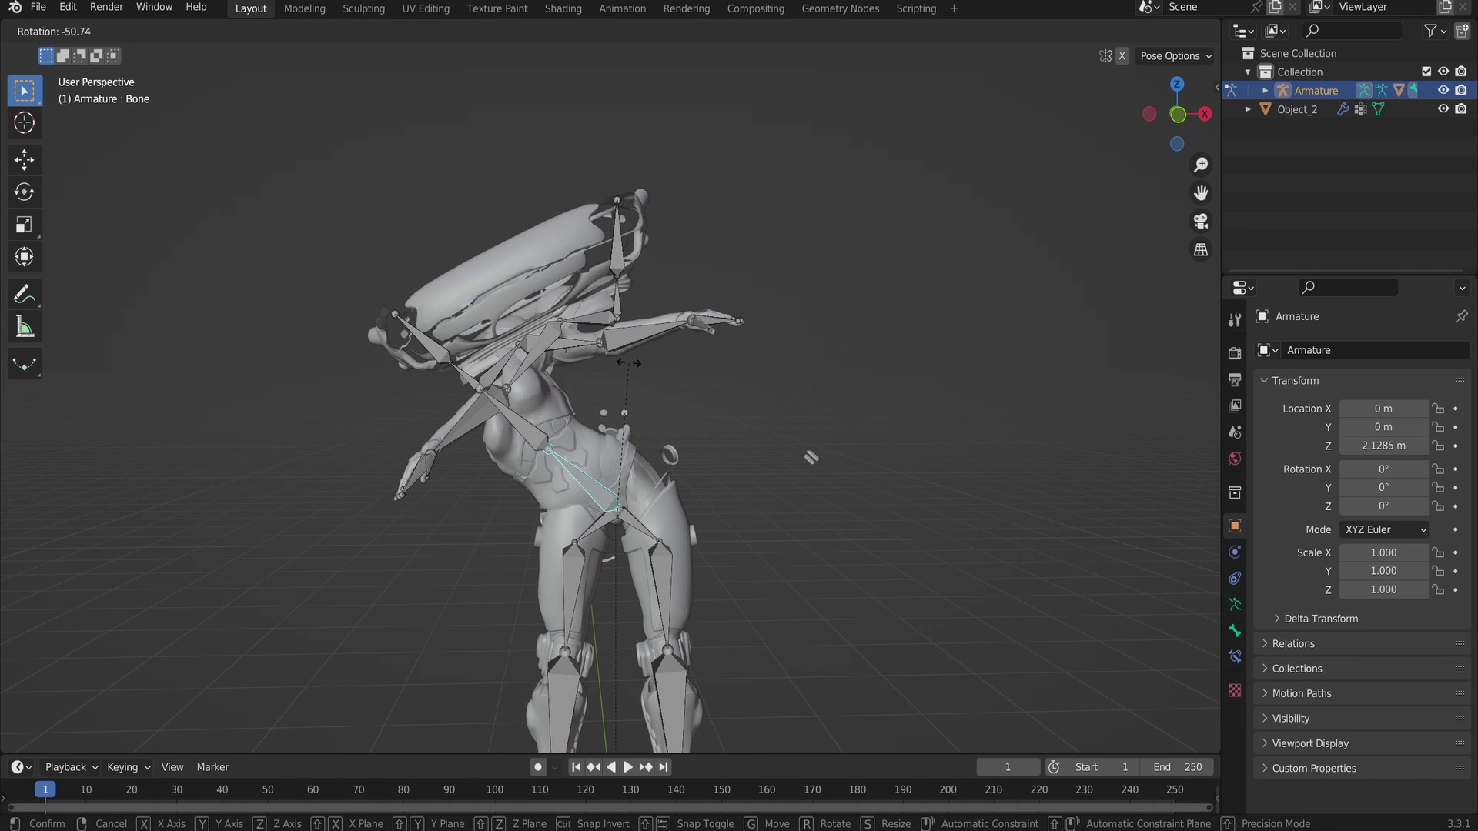
pyautogui.rightClick(681, 445)
pyautogui.click(628, 377)
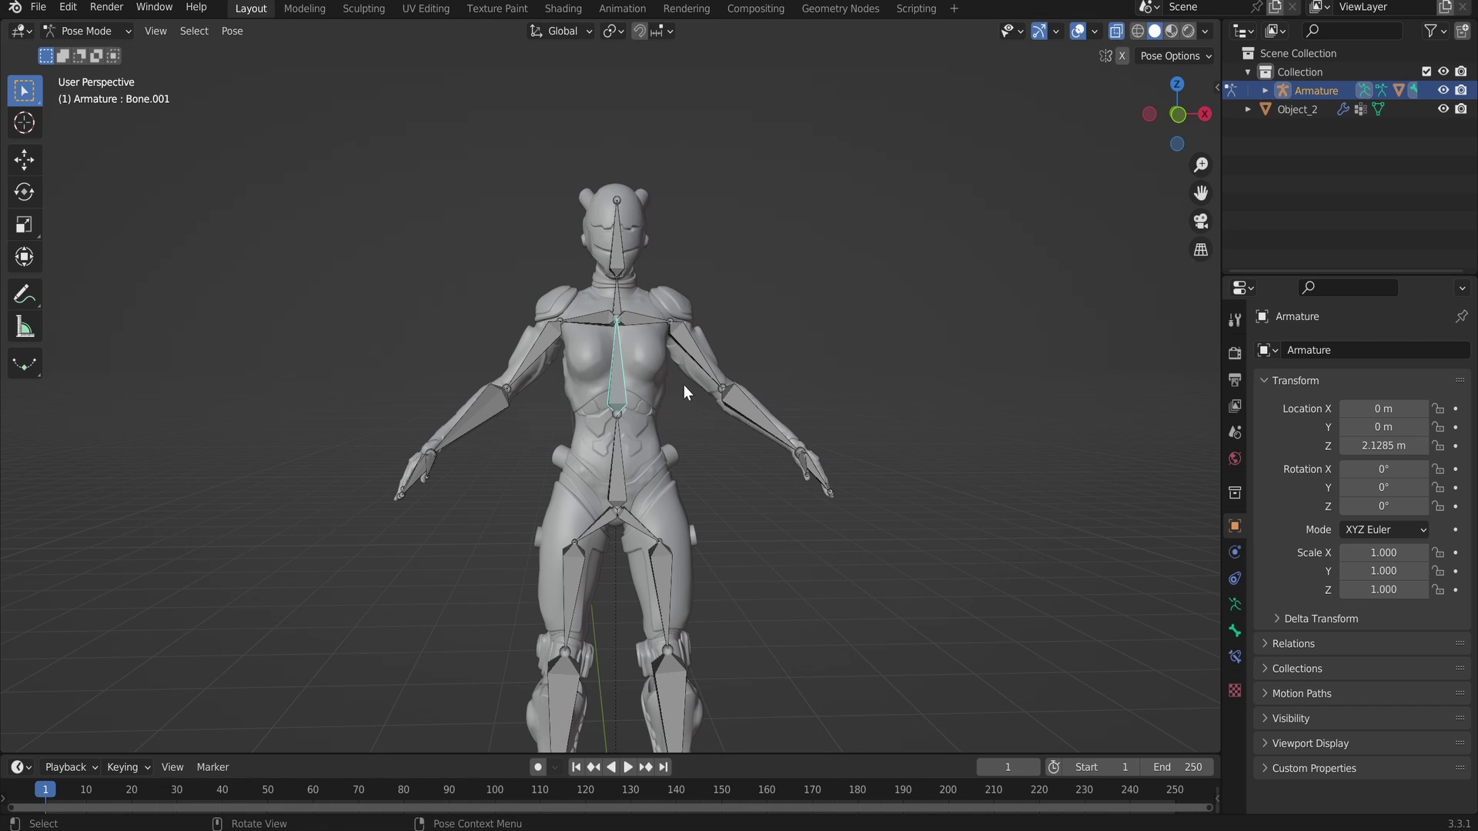
pyautogui.press('r')
pyautogui.rightClick(622, 247)
# After a last bone rotation test, select Object_2, show its vertex groups, and disable X-ray
pyautogui.press('r')
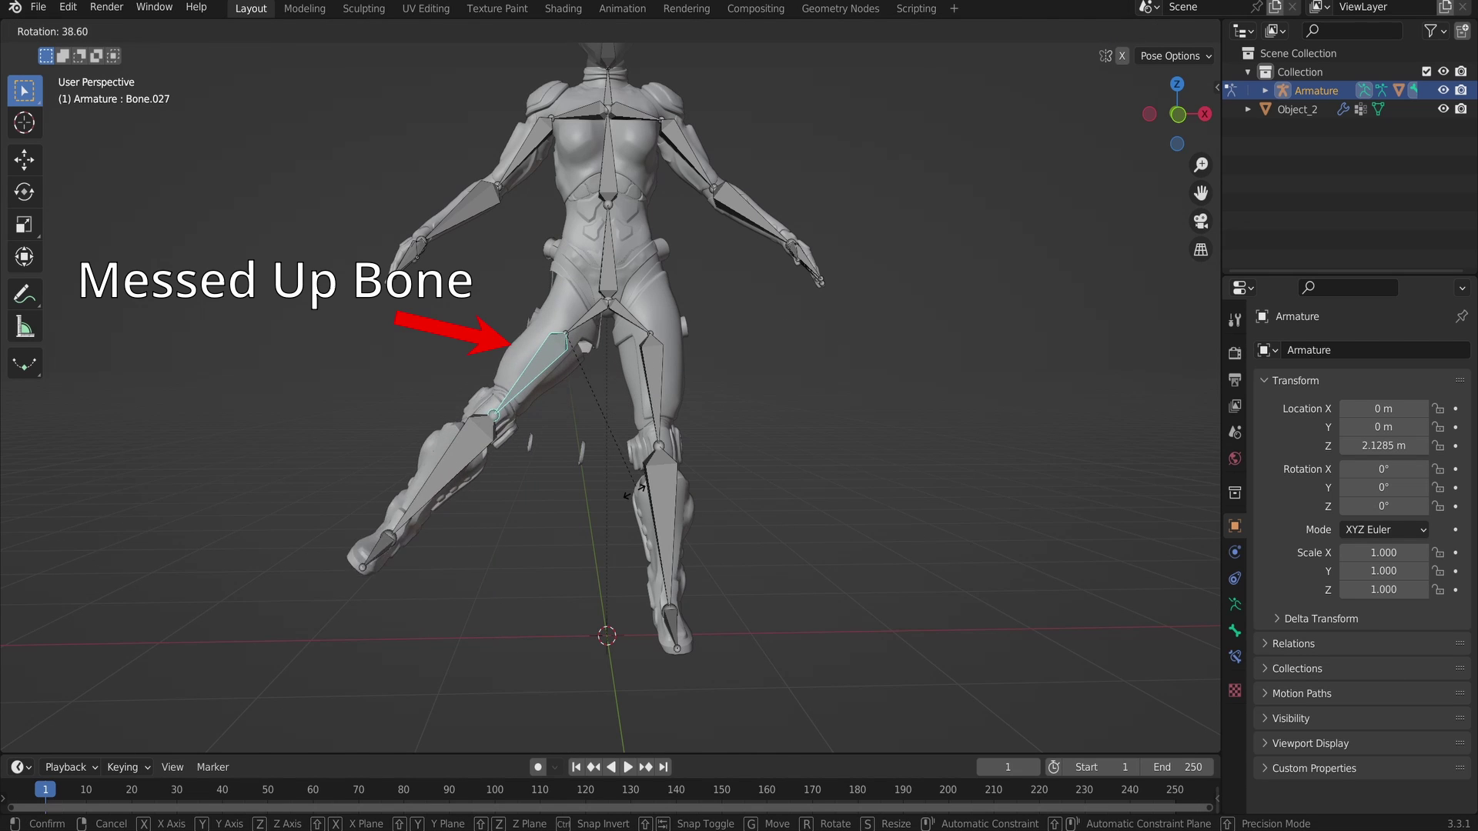
pyautogui.press('Tab')
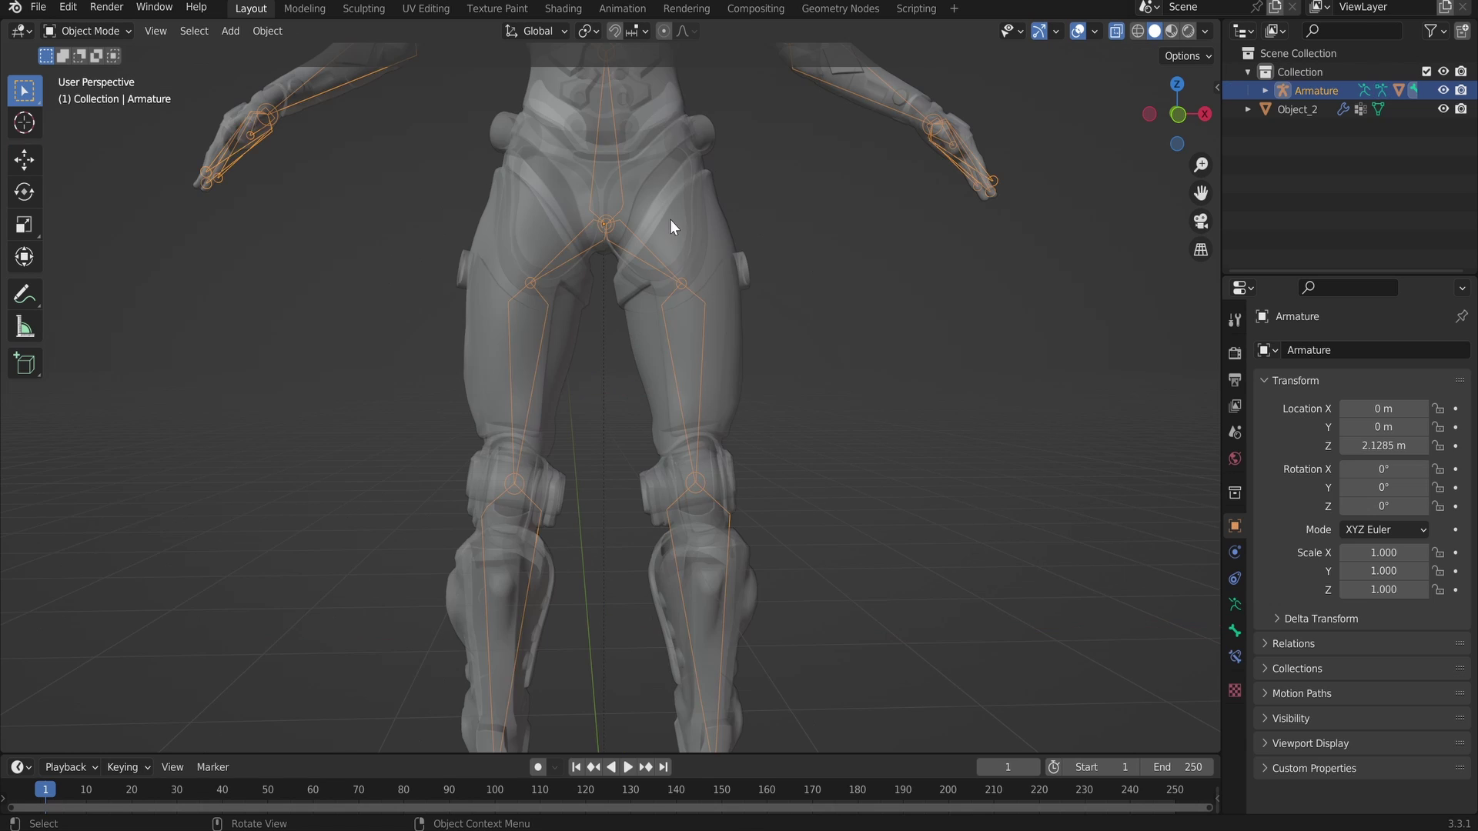
pyautogui.click(670, 220)
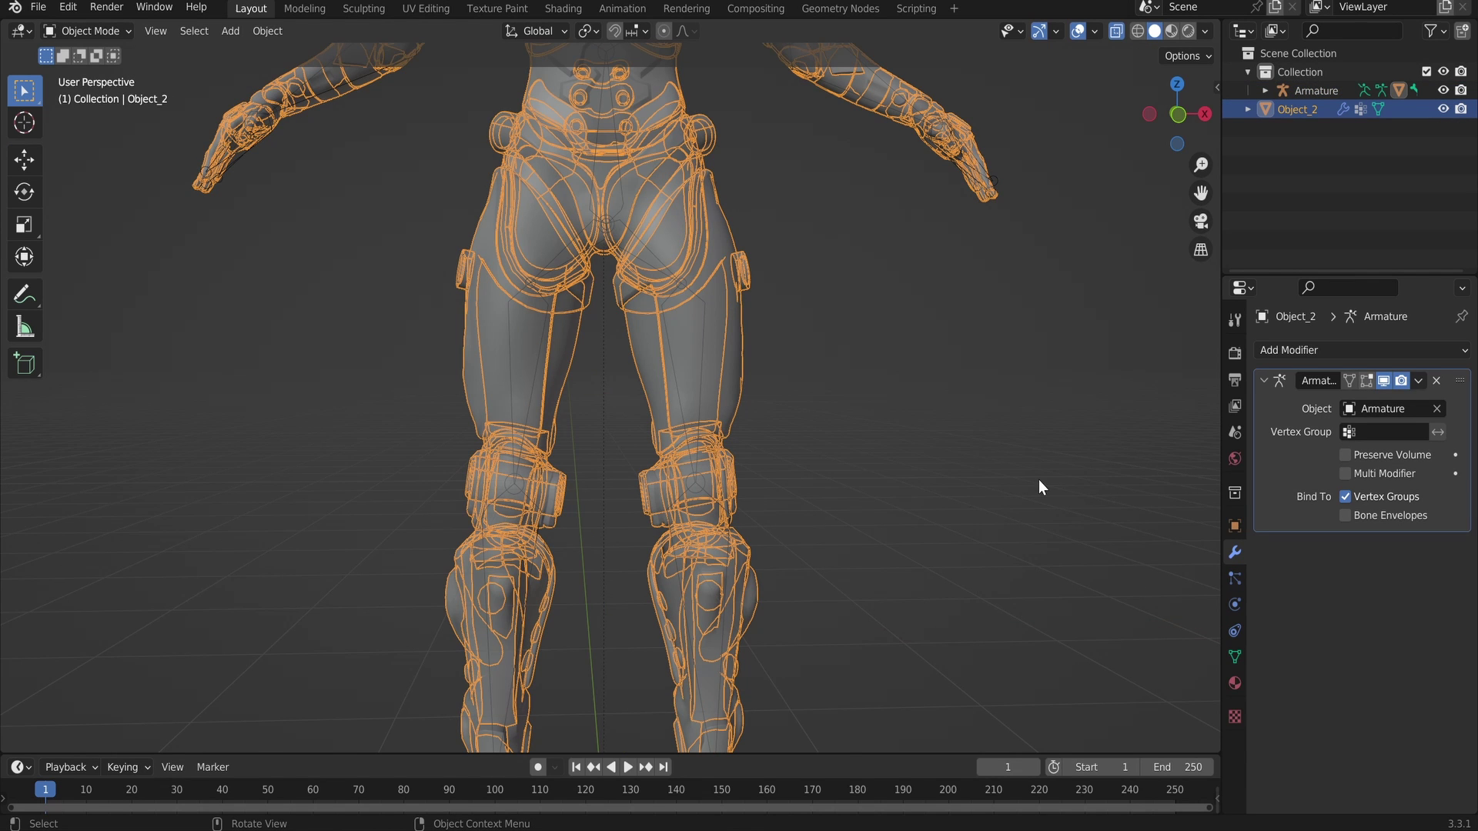
pyautogui.click(1236, 657)
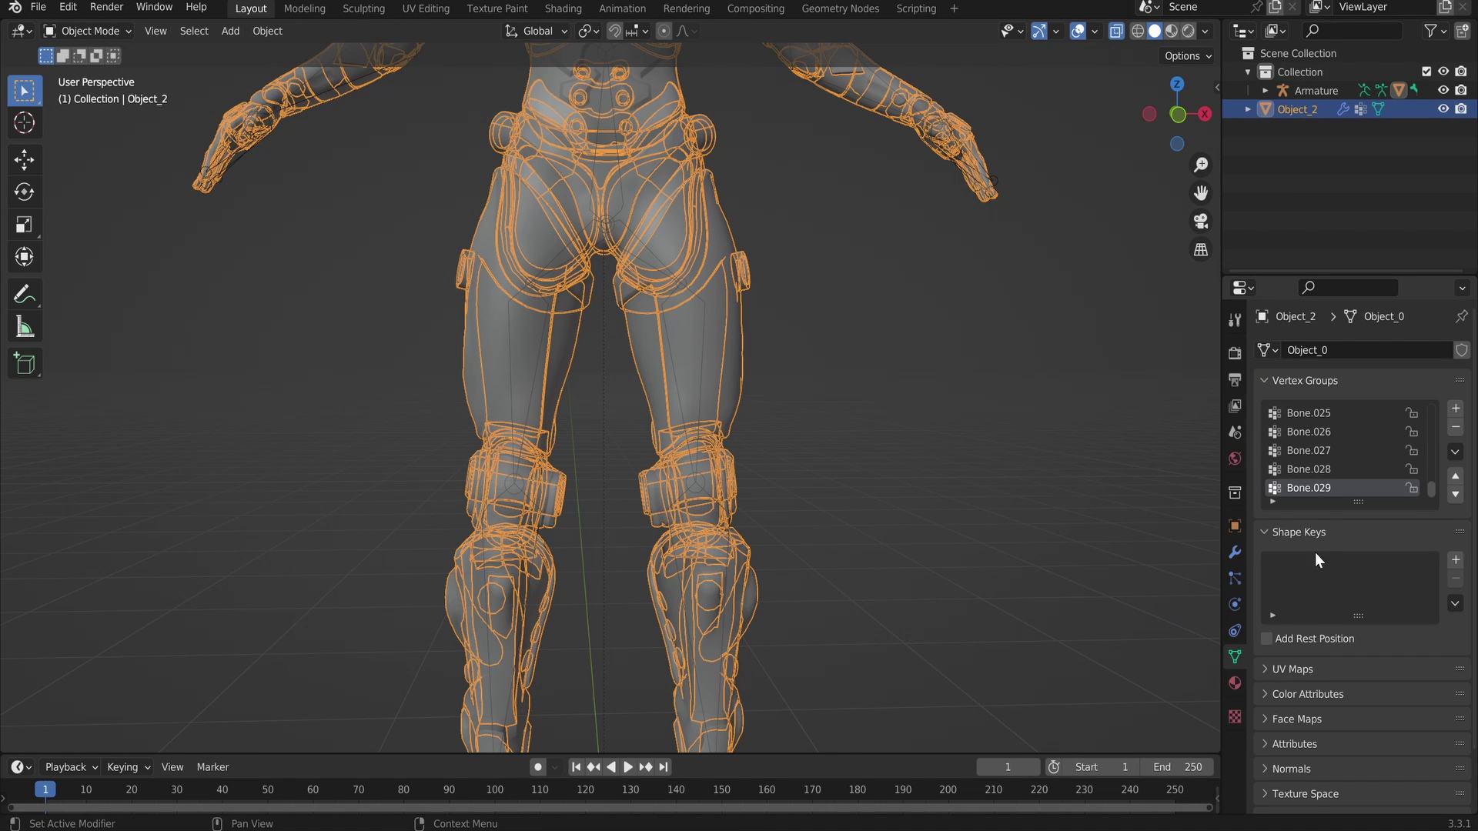
pyautogui.hotkey('alt', 'z')
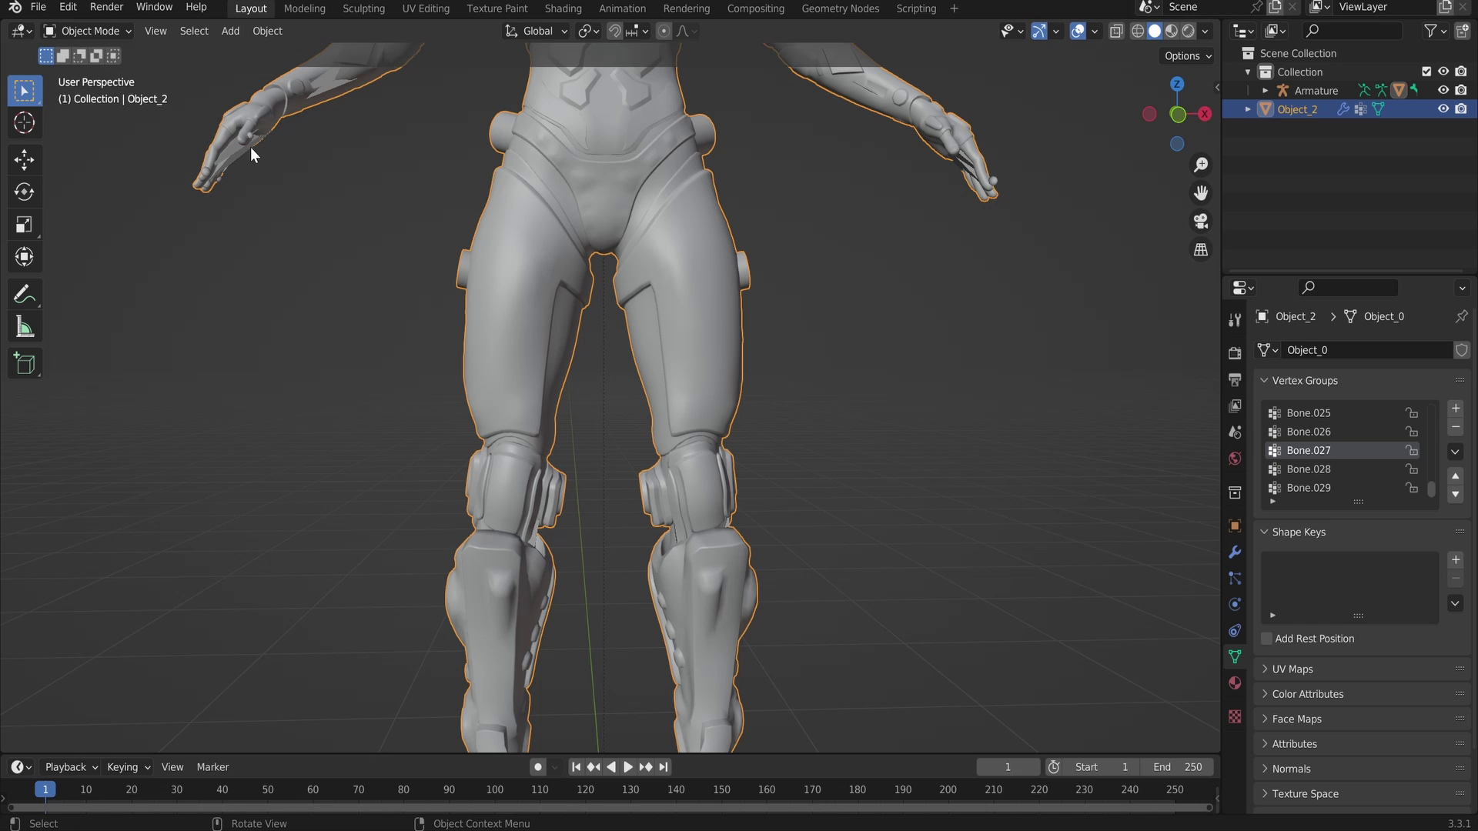
pyautogui.click(61, 31)
# Enter Weight Paint mode and orbit closer around the hip and thigh to inspect Bone.027
pyautogui.click(81, 132)
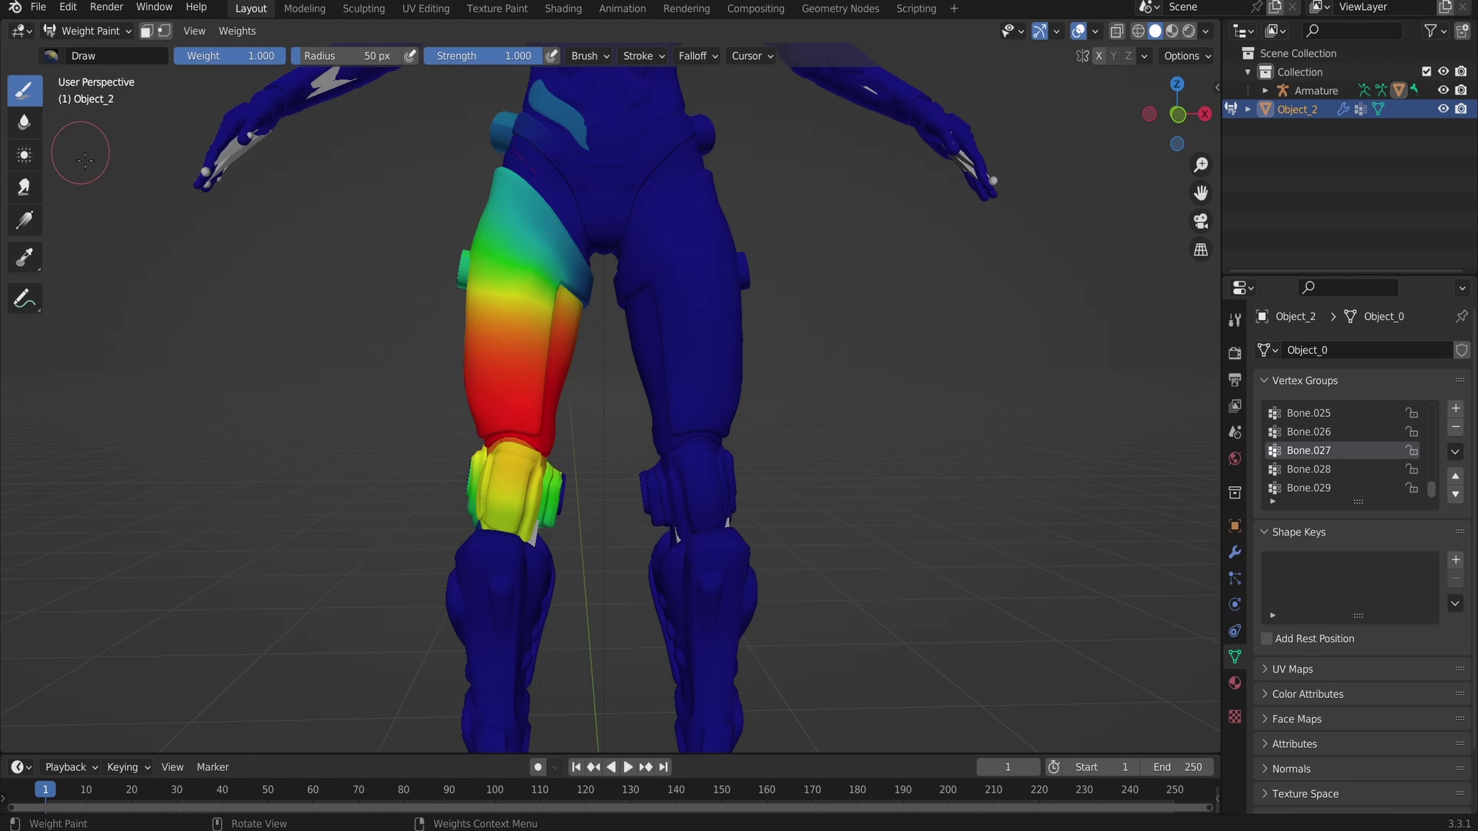
pyautogui.moveTo(438, 377); pyautogui.dragTo(642, 465, button='middle')
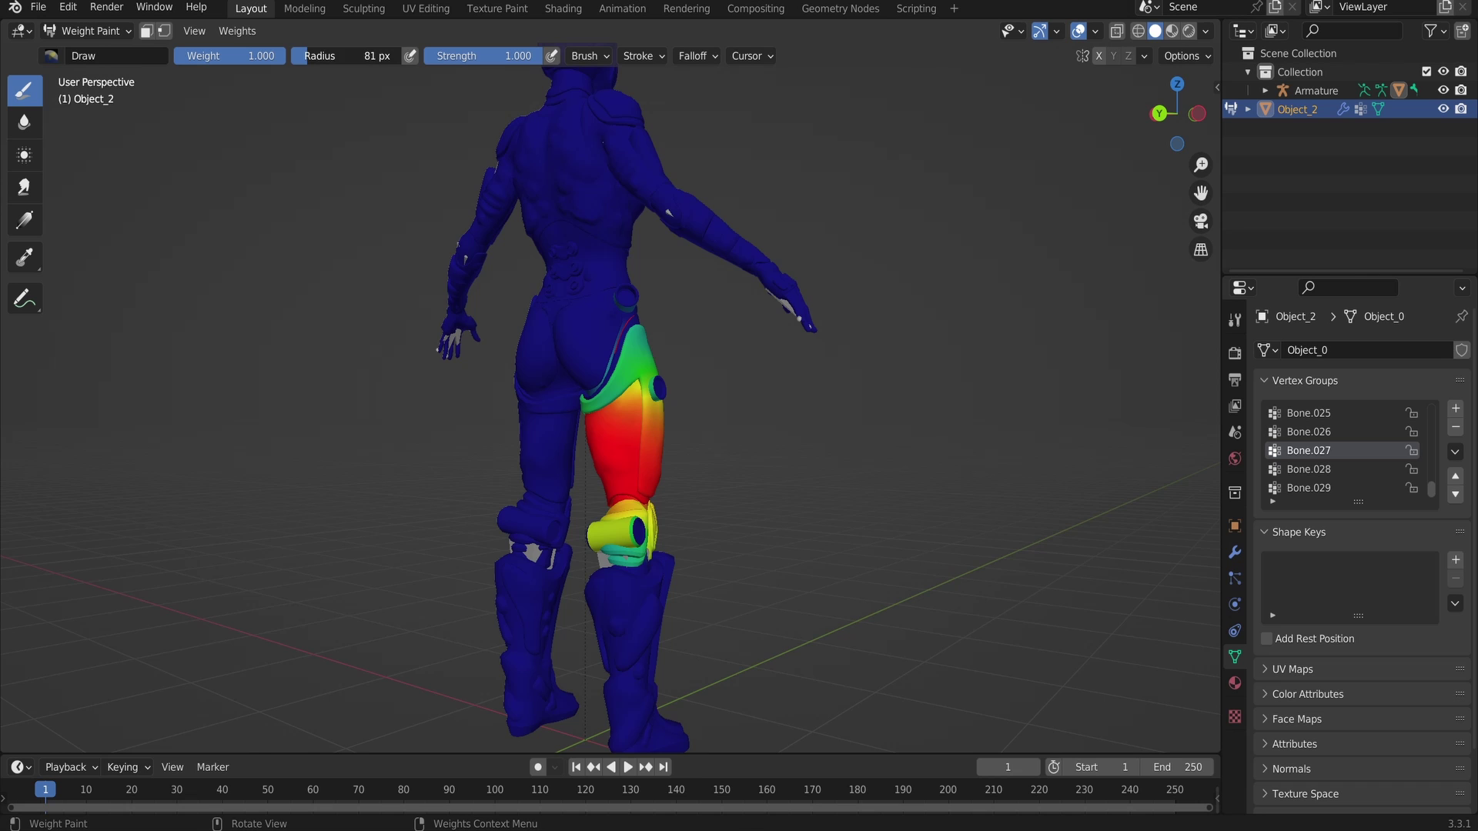
pyautogui.scroll(4, 572, 292)
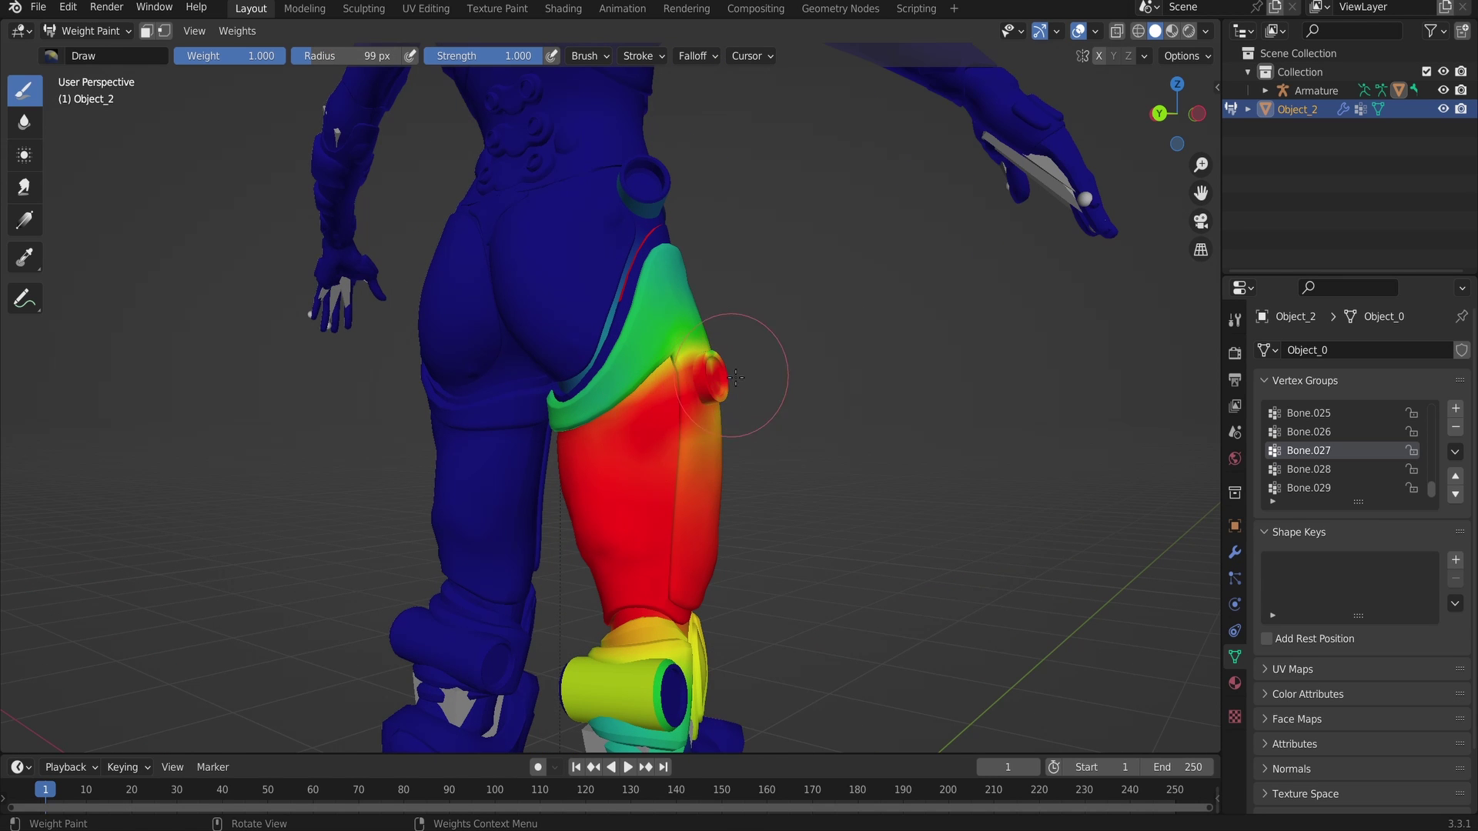
pyautogui.scroll(4, 735, 377)
pyautogui.moveTo(736, 378); pyautogui.dragTo(804, 406, button='middle')
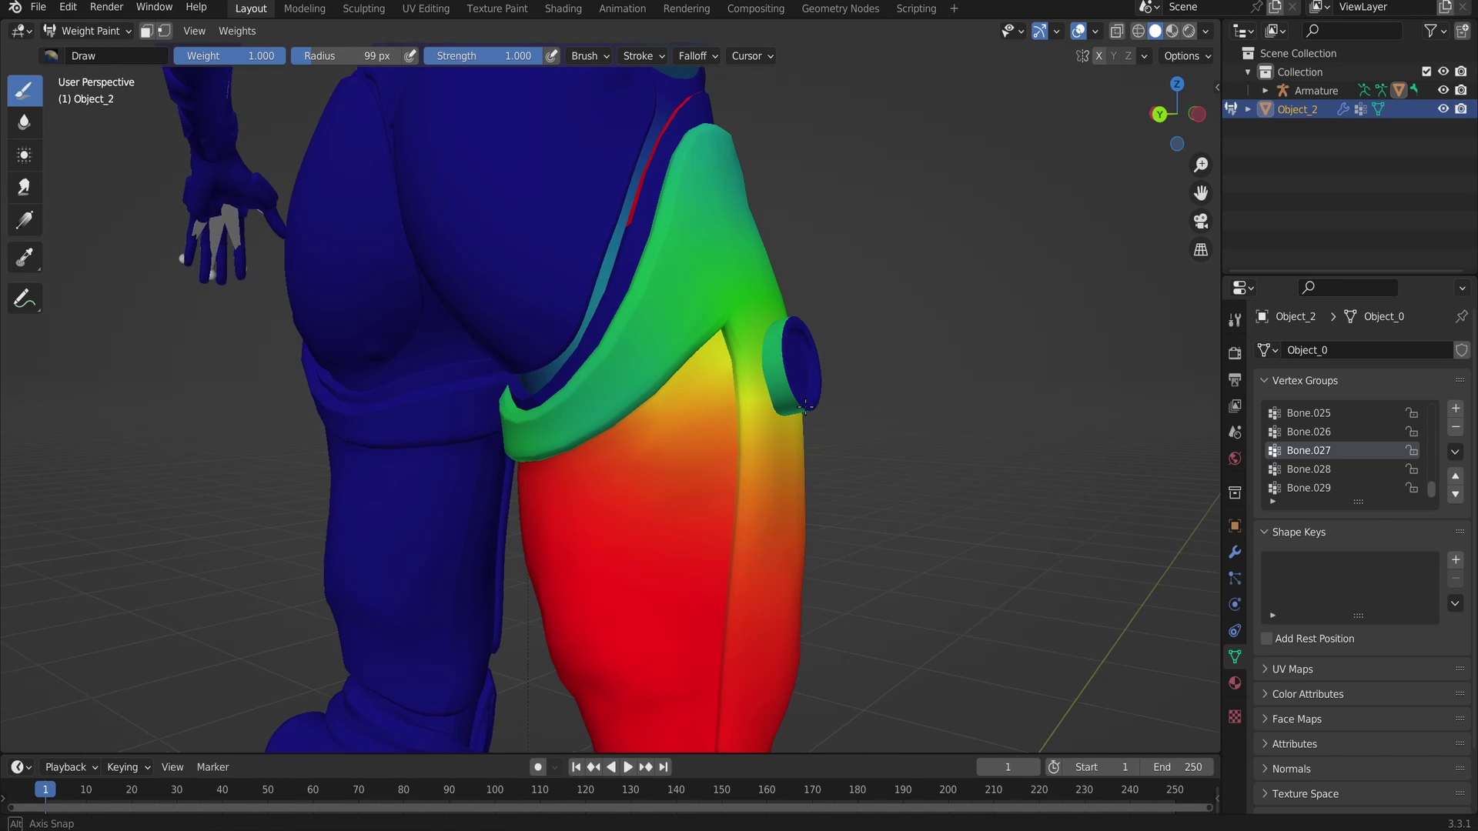
pyautogui.moveTo(828, 517); pyautogui.dragTo(839, 522, button='middle')
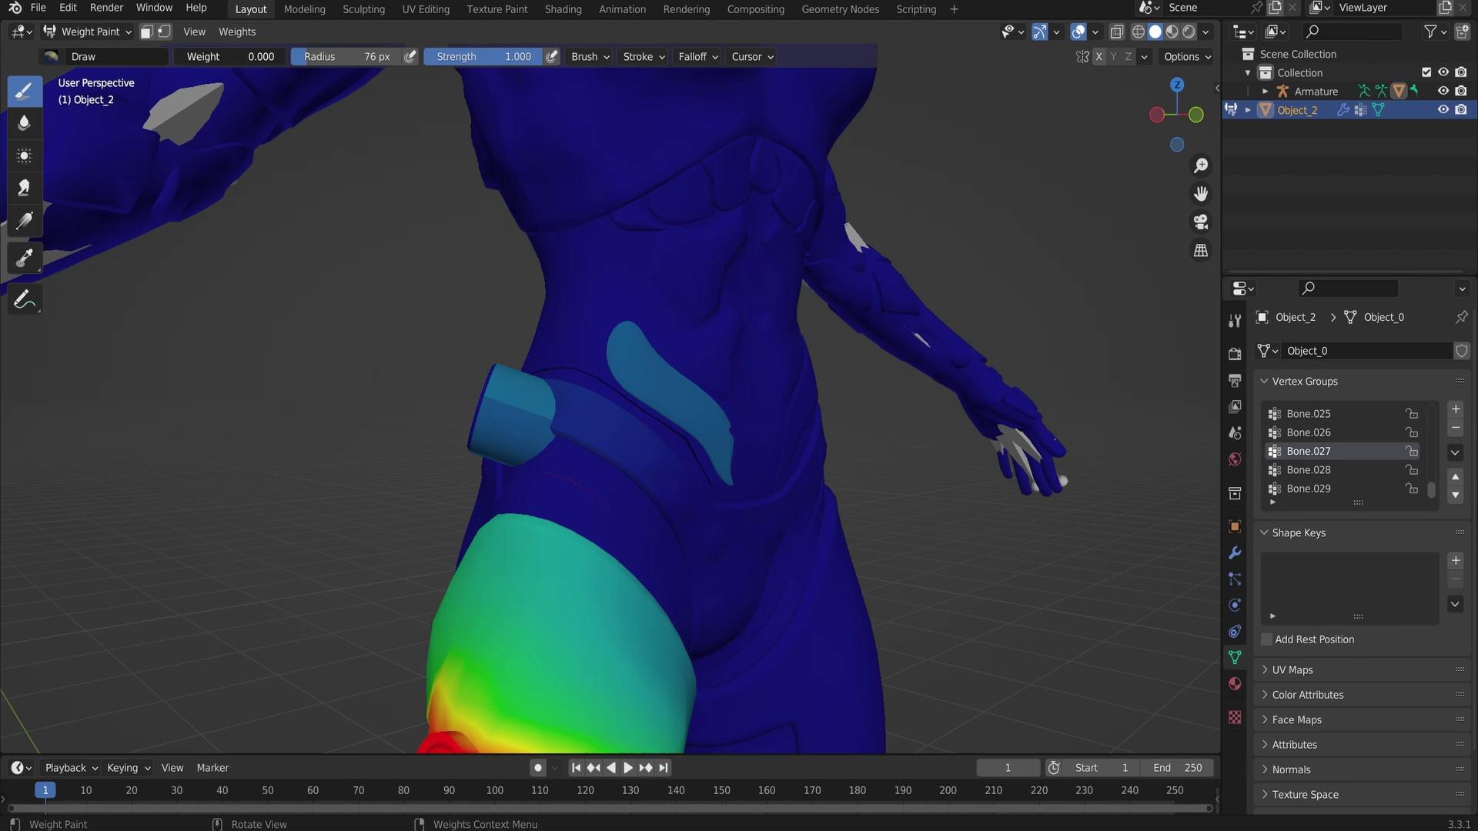
pyautogui.moveTo(609, 336); pyautogui.dragTo(663, 387, button='middle')
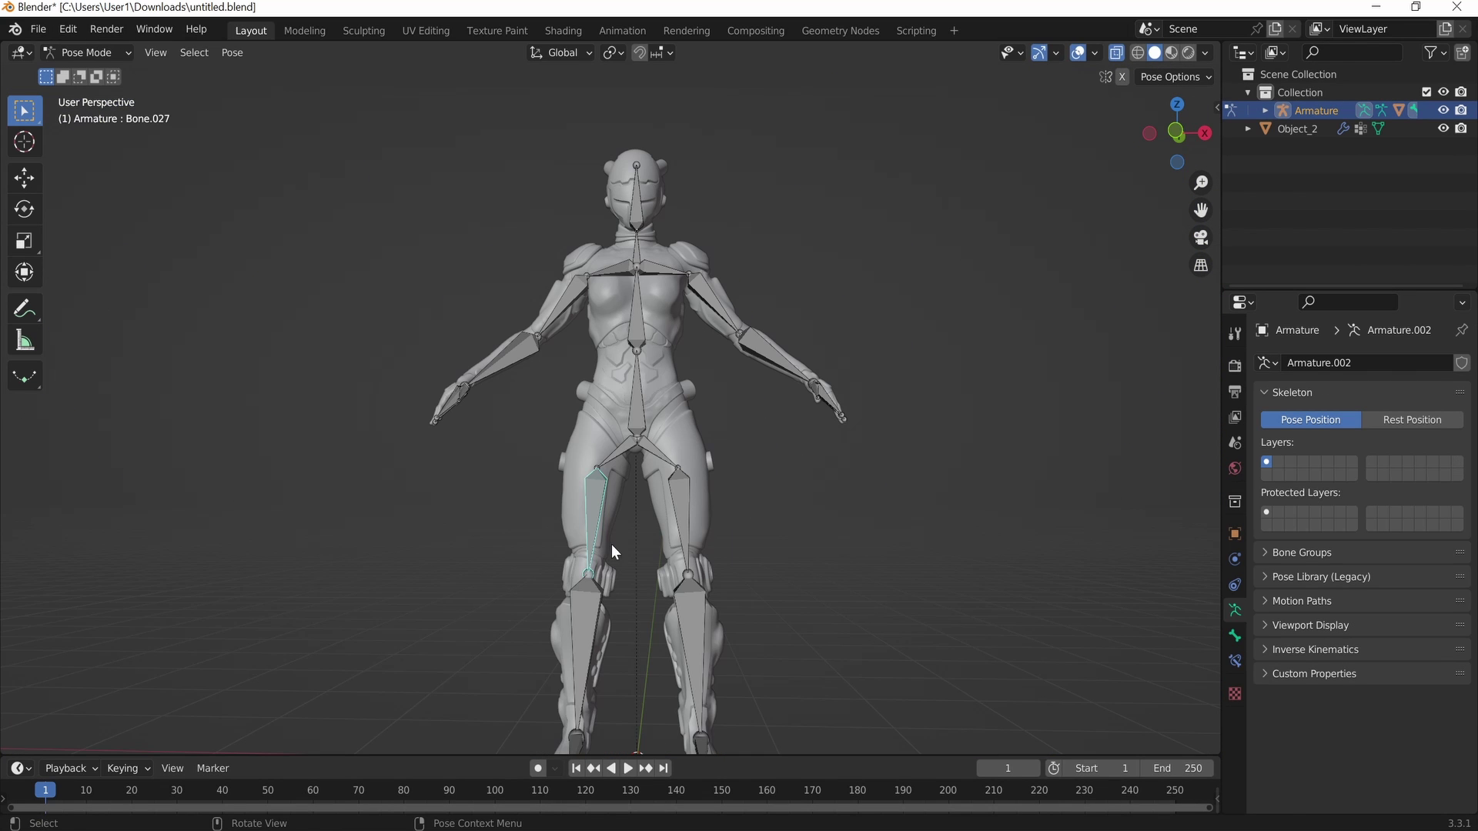
# Rotate Bone.027 to lift the leg, then enlarge the timeline area
pyautogui.press('r')
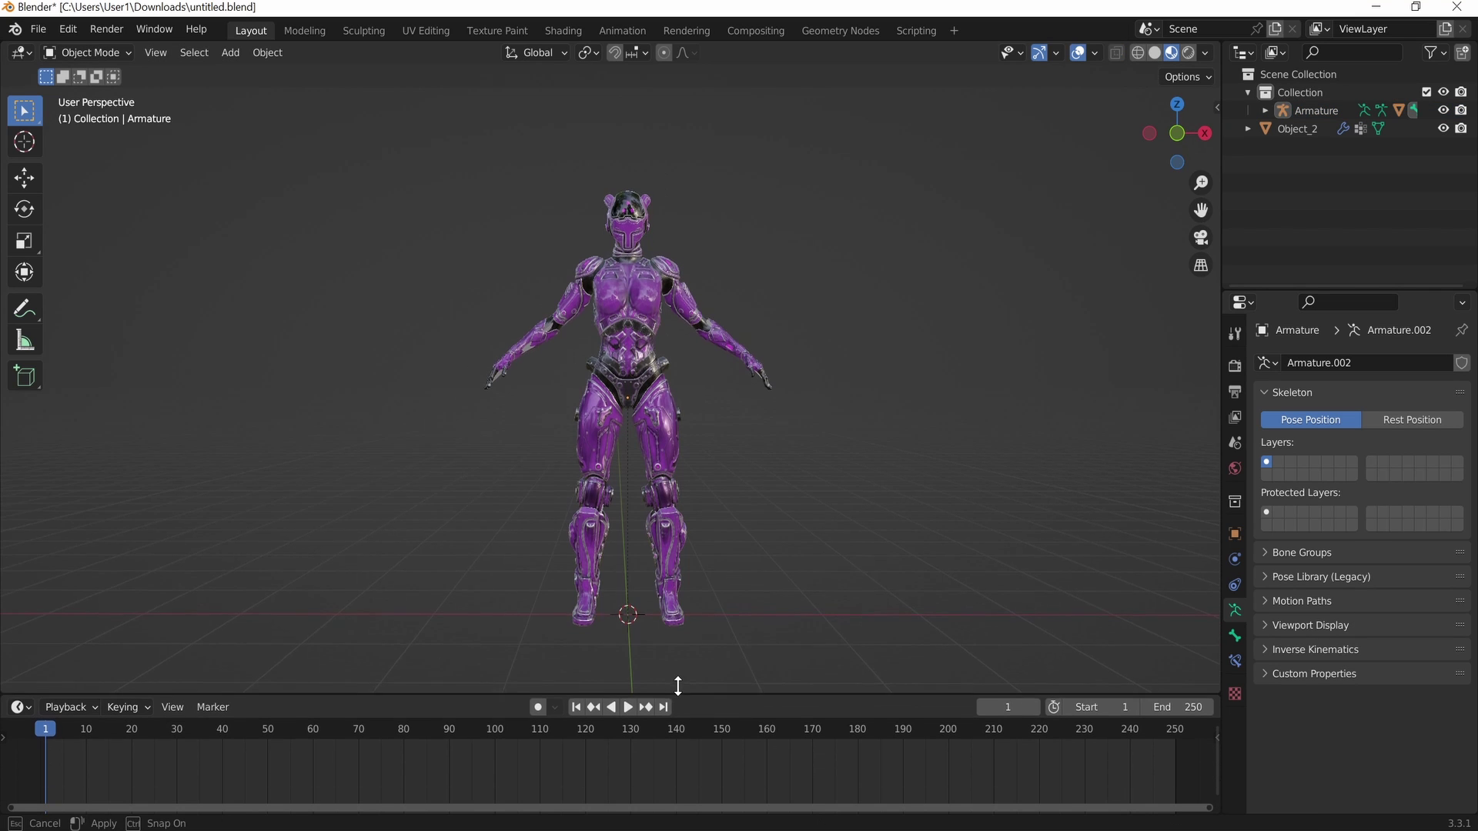
pyautogui.moveTo(677, 683); pyautogui.dragTo(686, 588)
# Put the armature in Pose Mode, show its Object properties, and scrub and play the timeline
pyautogui.click(86, 52)
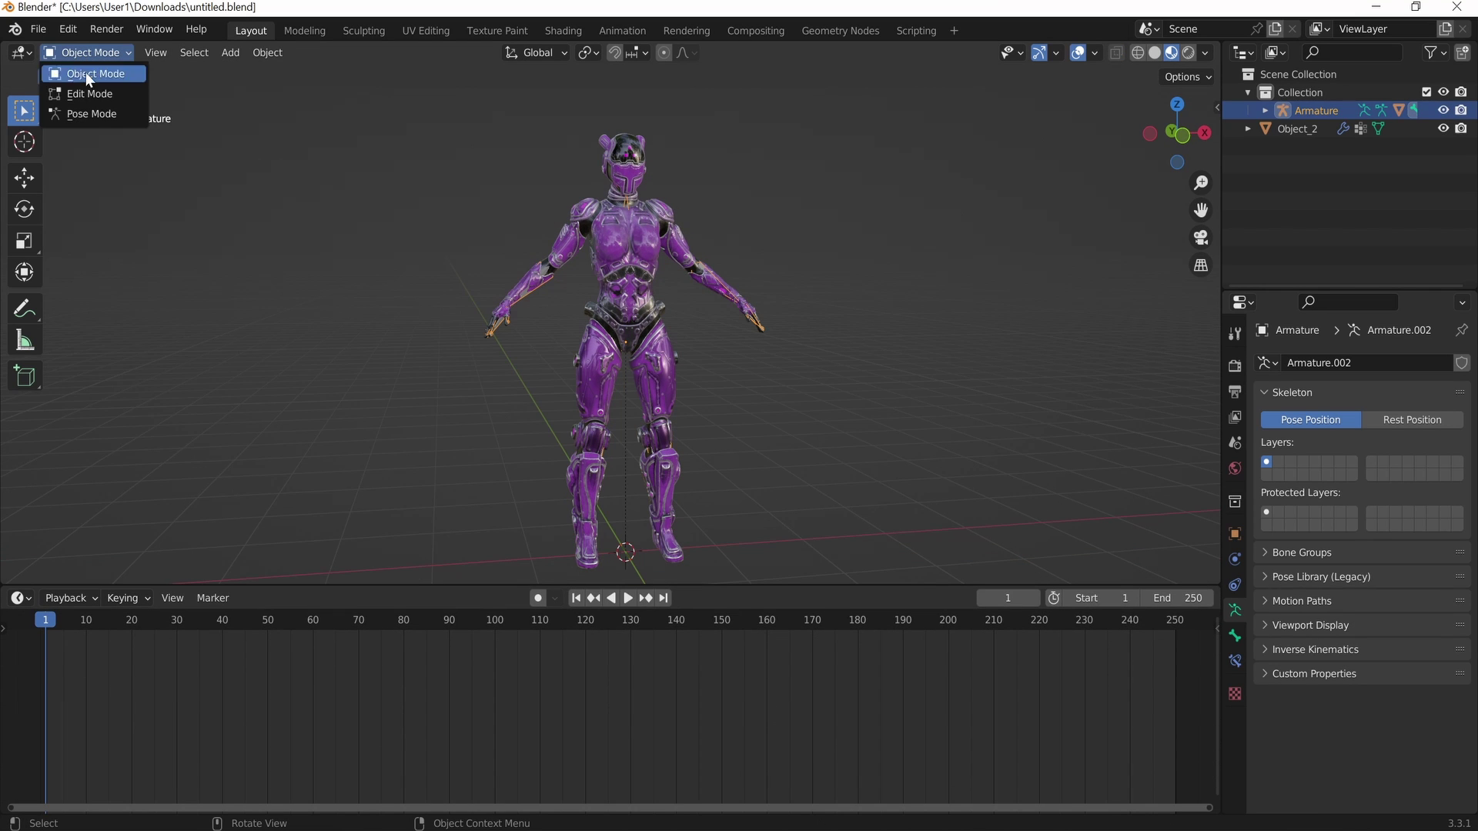
pyautogui.click(92, 121)
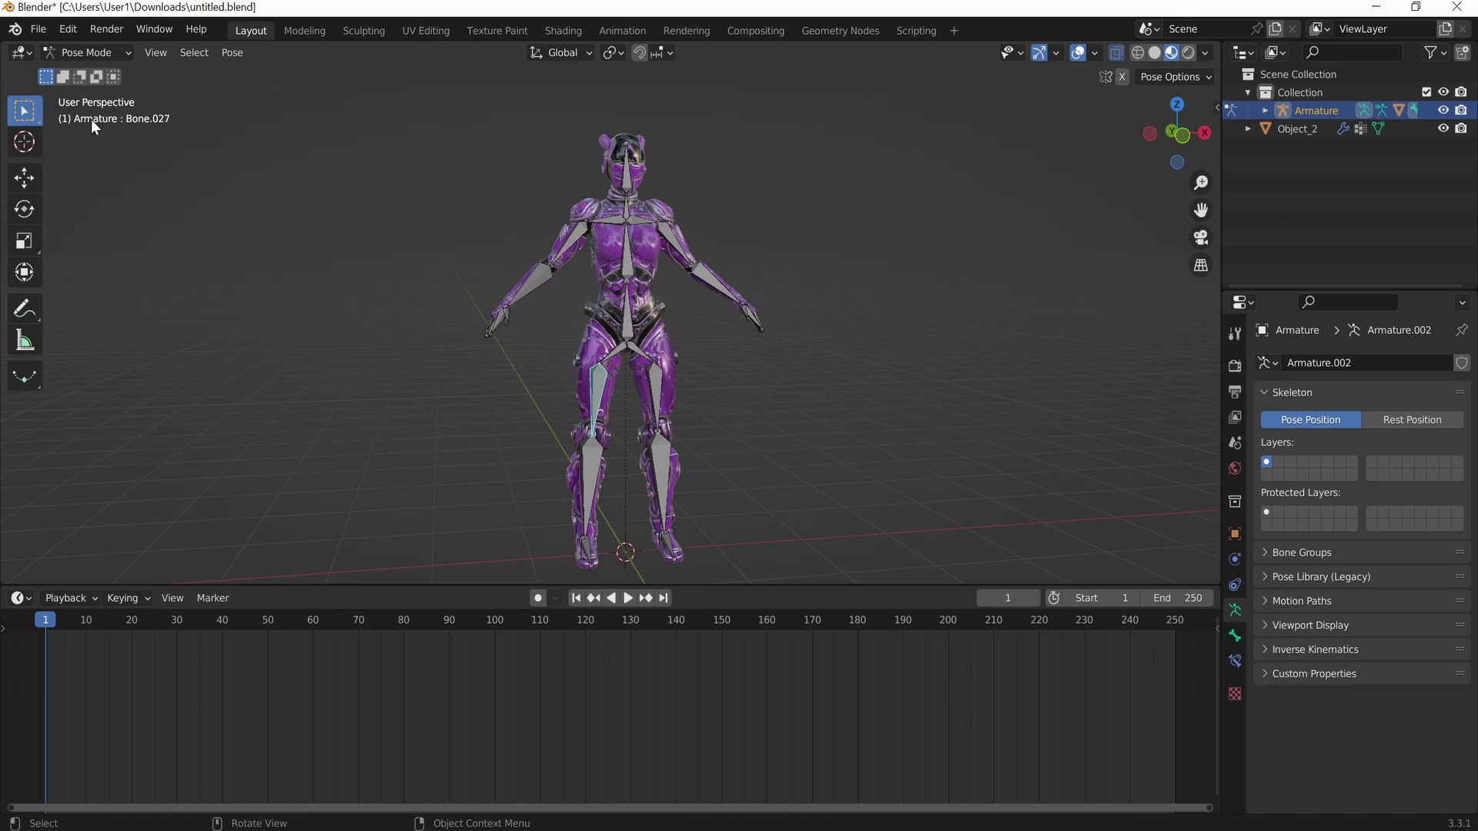
pyautogui.click(1237, 534)
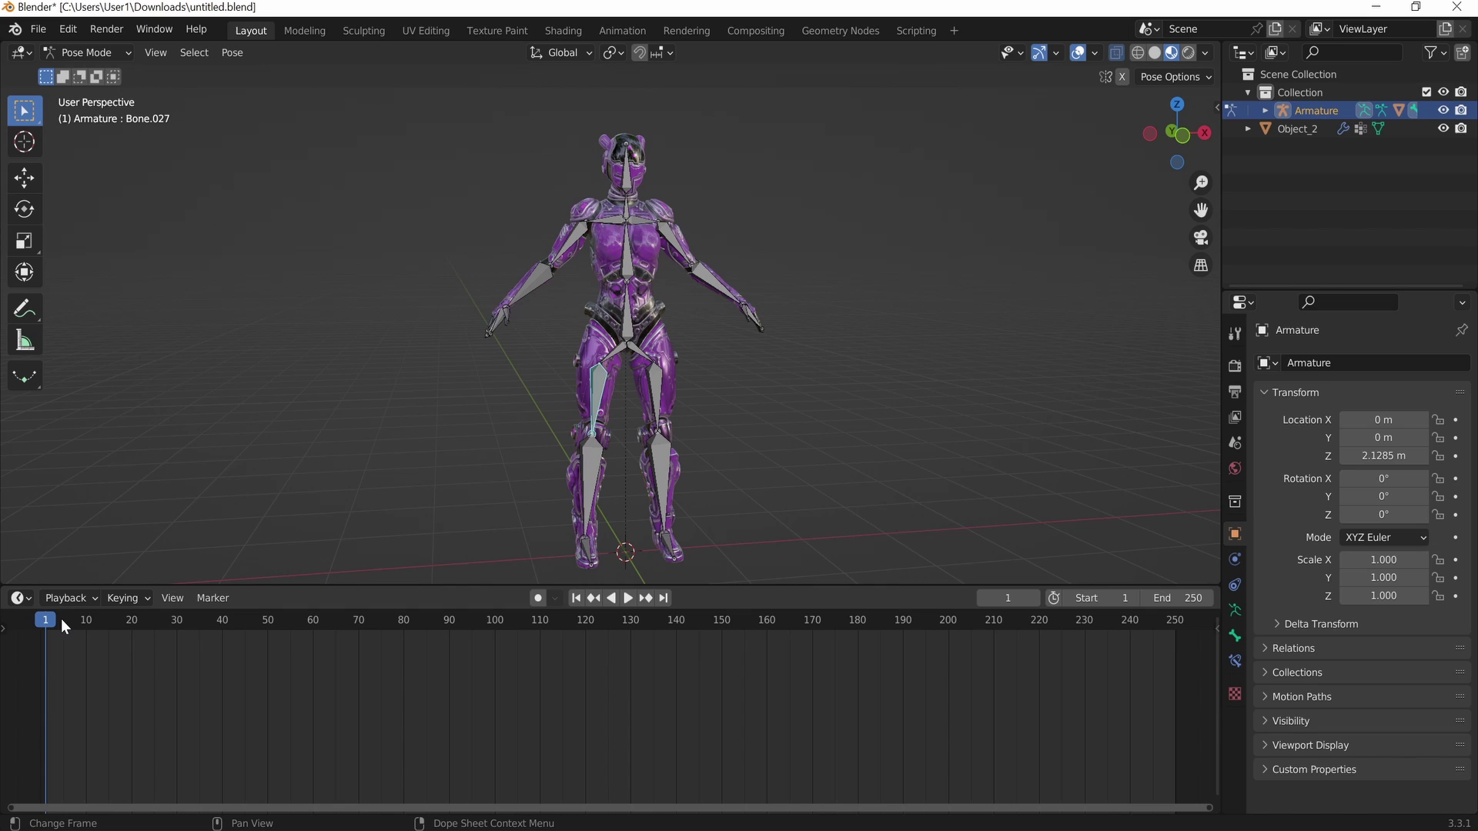
pyautogui.moveTo(55, 618); pyautogui.dragTo(298, 625)
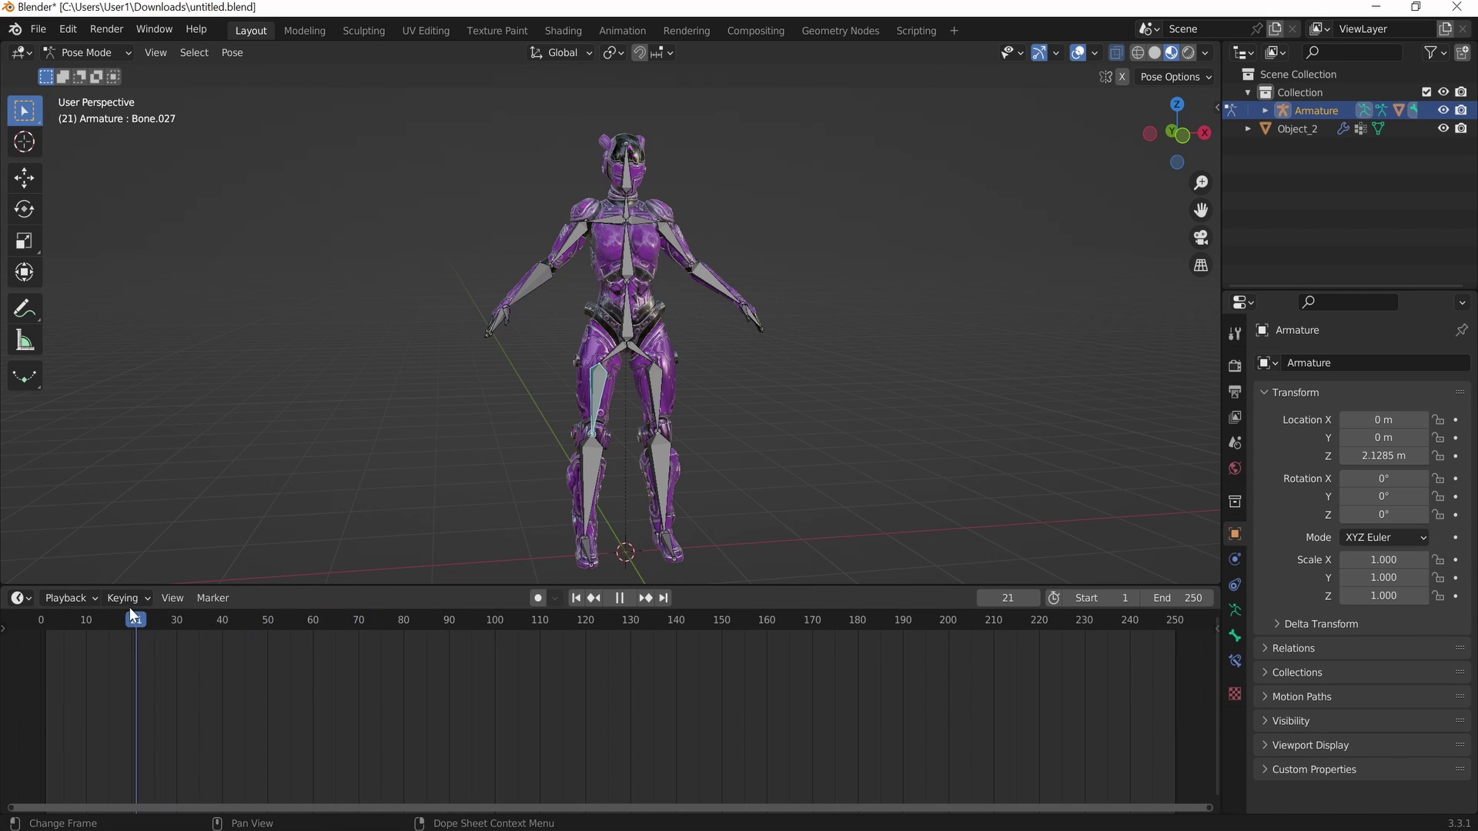
pyautogui.moveTo(129, 607); pyautogui.dragTo(72, 602)
pyautogui.click(620, 599)
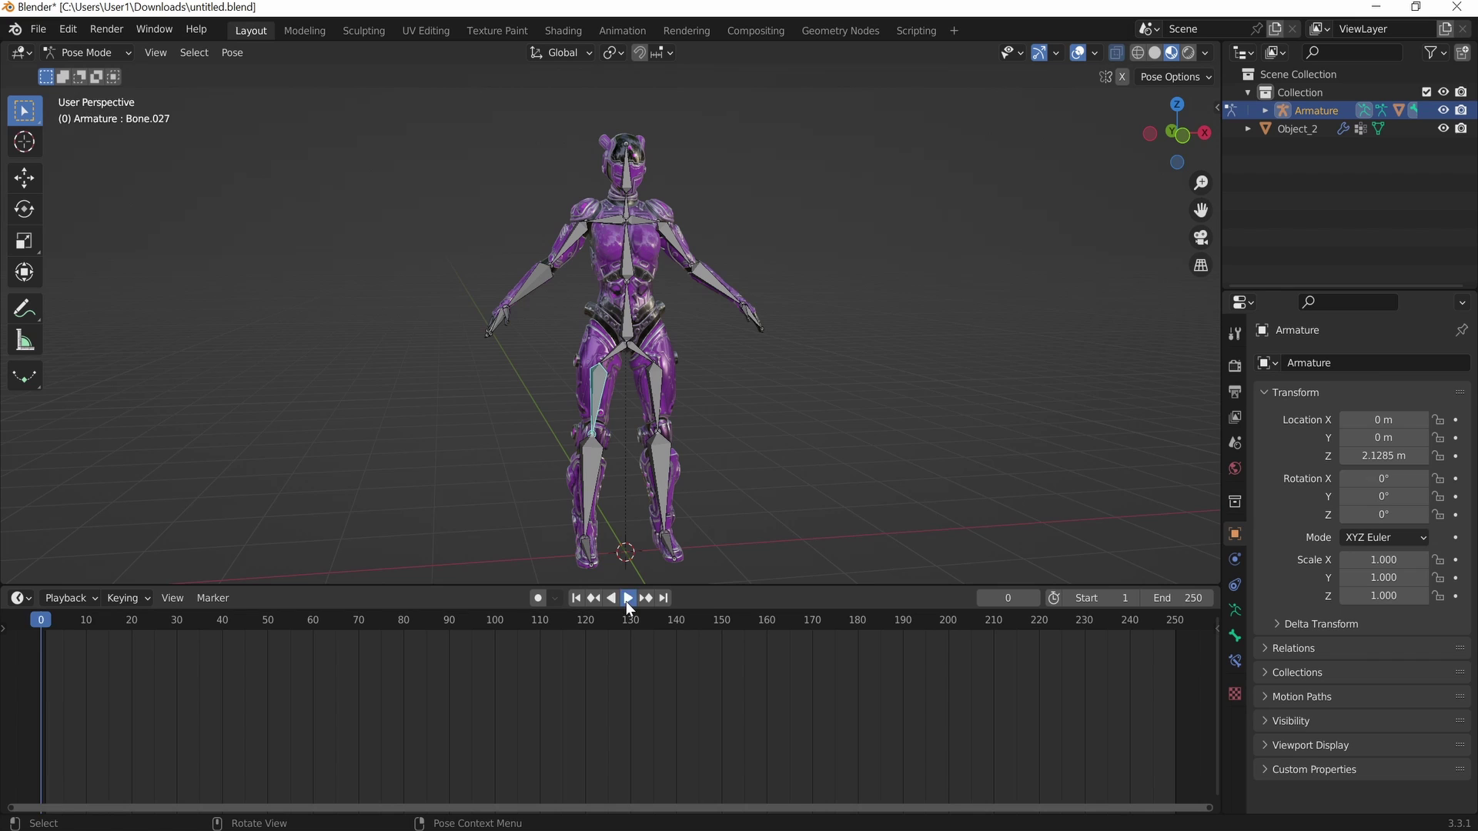
pyautogui.click(627, 604)
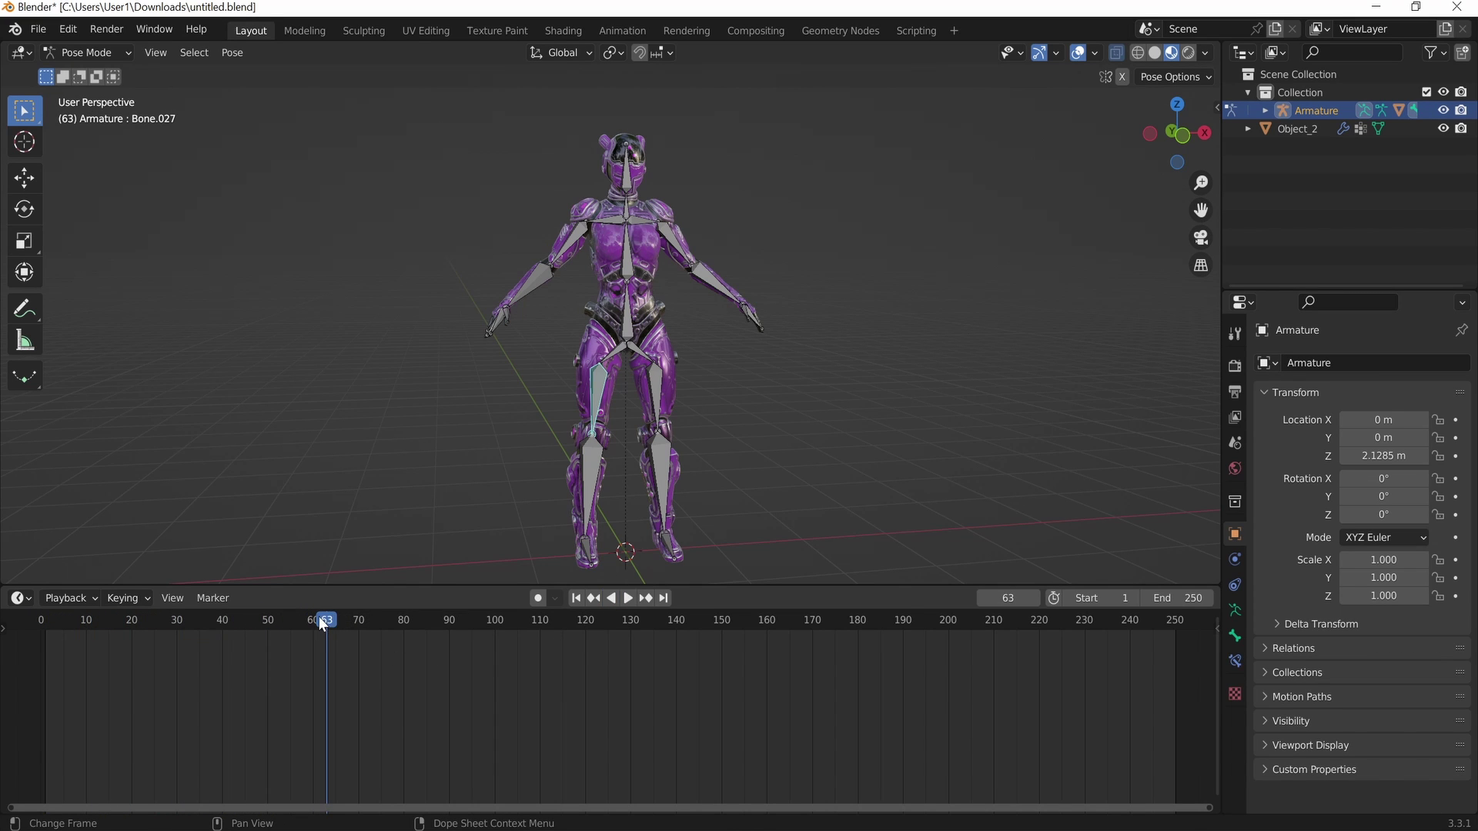
pyautogui.moveTo(319, 617); pyautogui.dragTo(33, 602)
# Key all bones' starting pose at frame 0, then move to a later frame
pyautogui.press('a')
pyautogui.press('i')
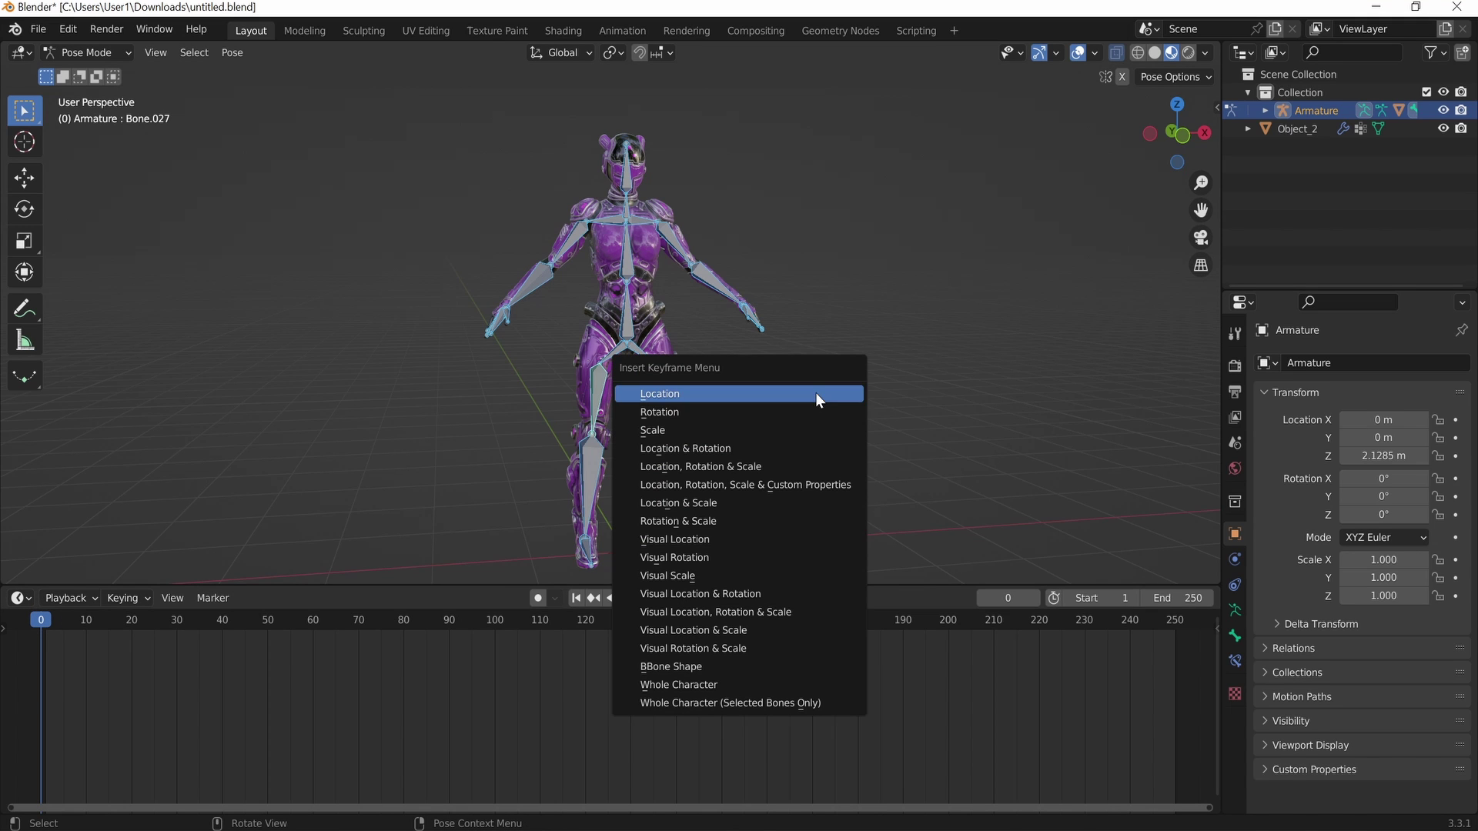
pyautogui.click(782, 411)
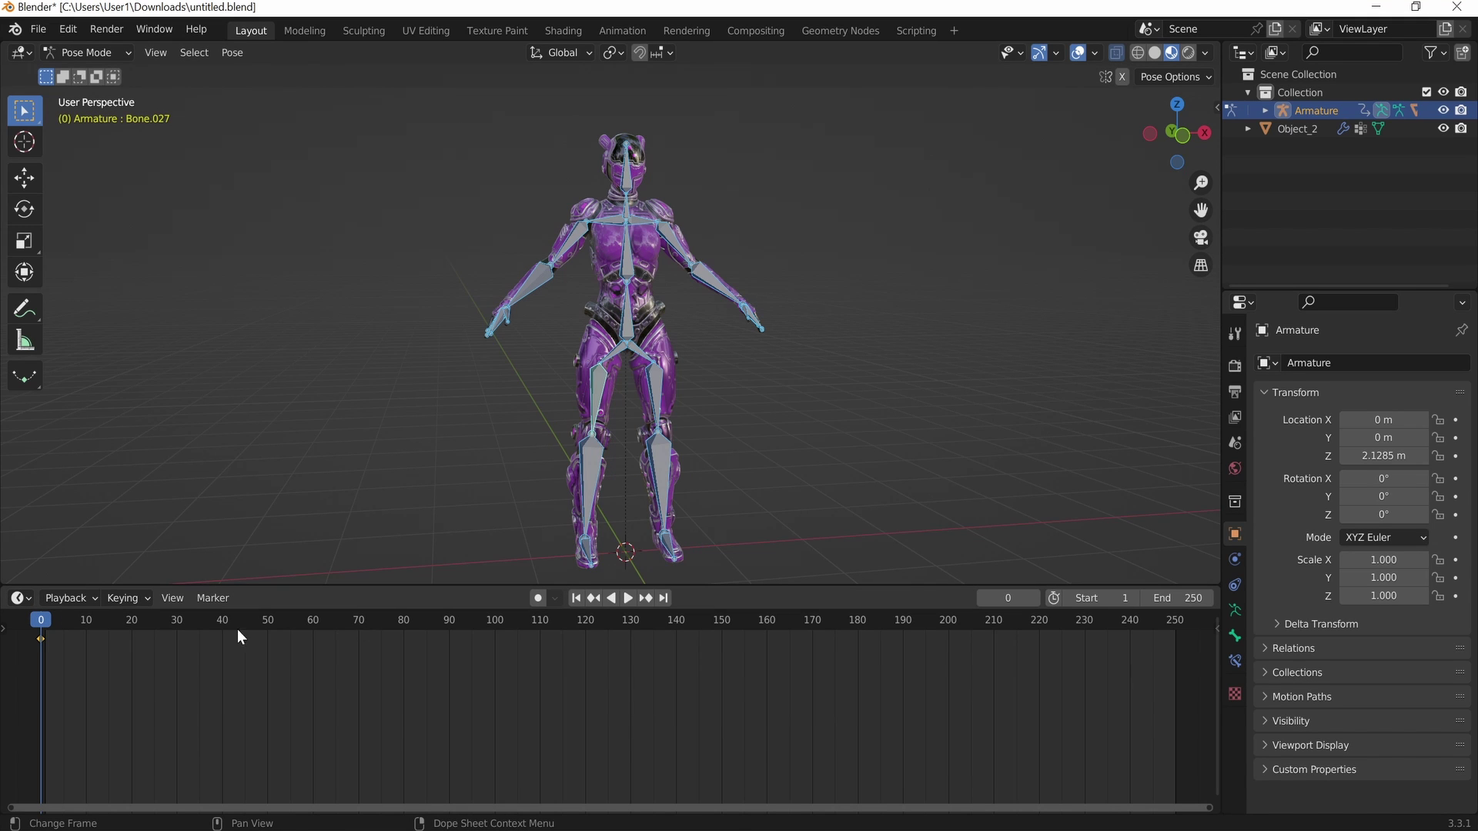
pyautogui.moveTo(74, 619); pyautogui.dragTo(64, 625)
pyautogui.scroll(2, 737, 288)
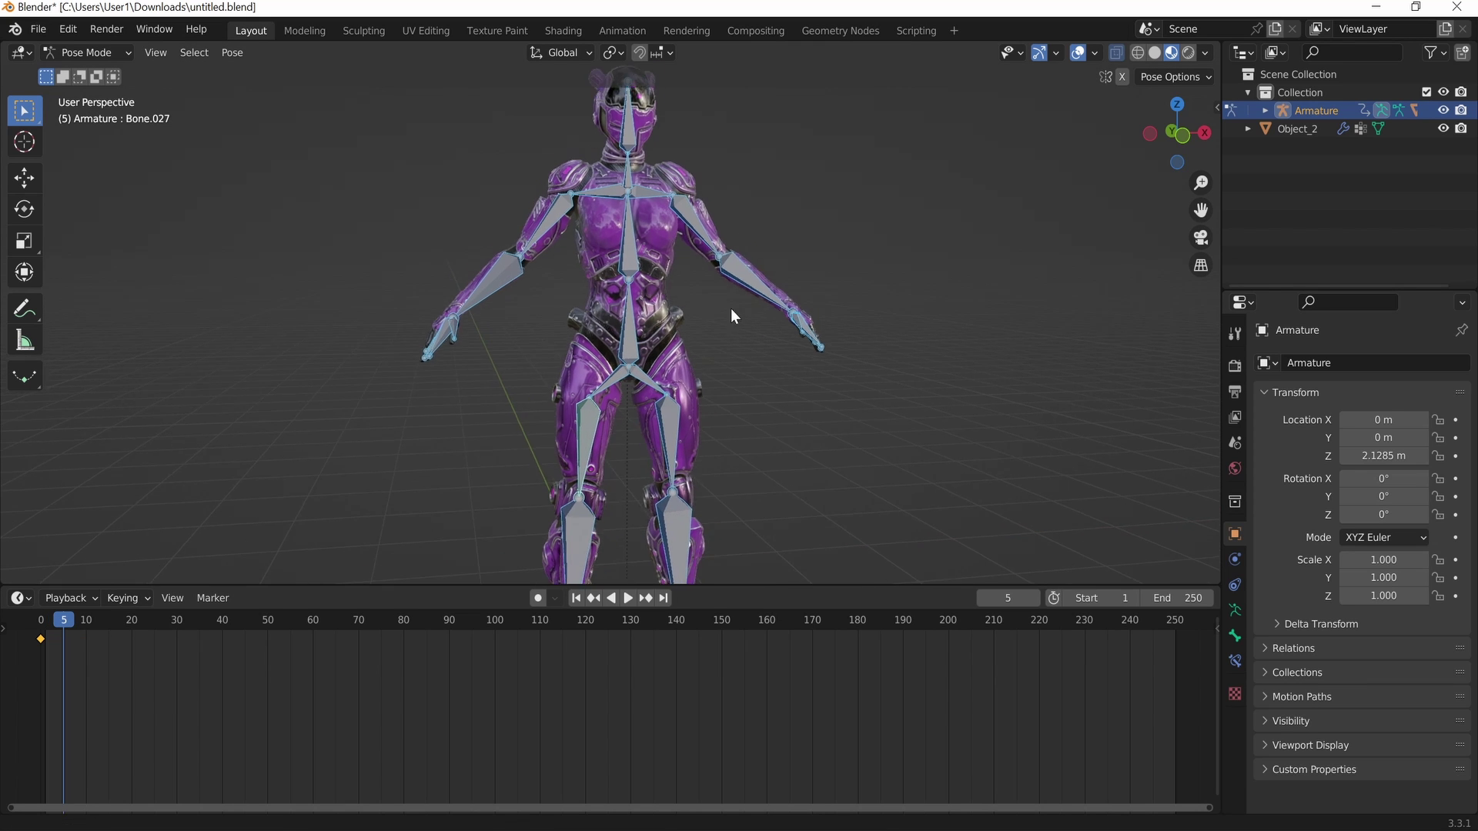
pyautogui.keyDown('shift'); pyautogui.moveTo(734, 317); pyautogui.dragTo(700, 358, button='middle'); pyautogui.keyUp('shift')
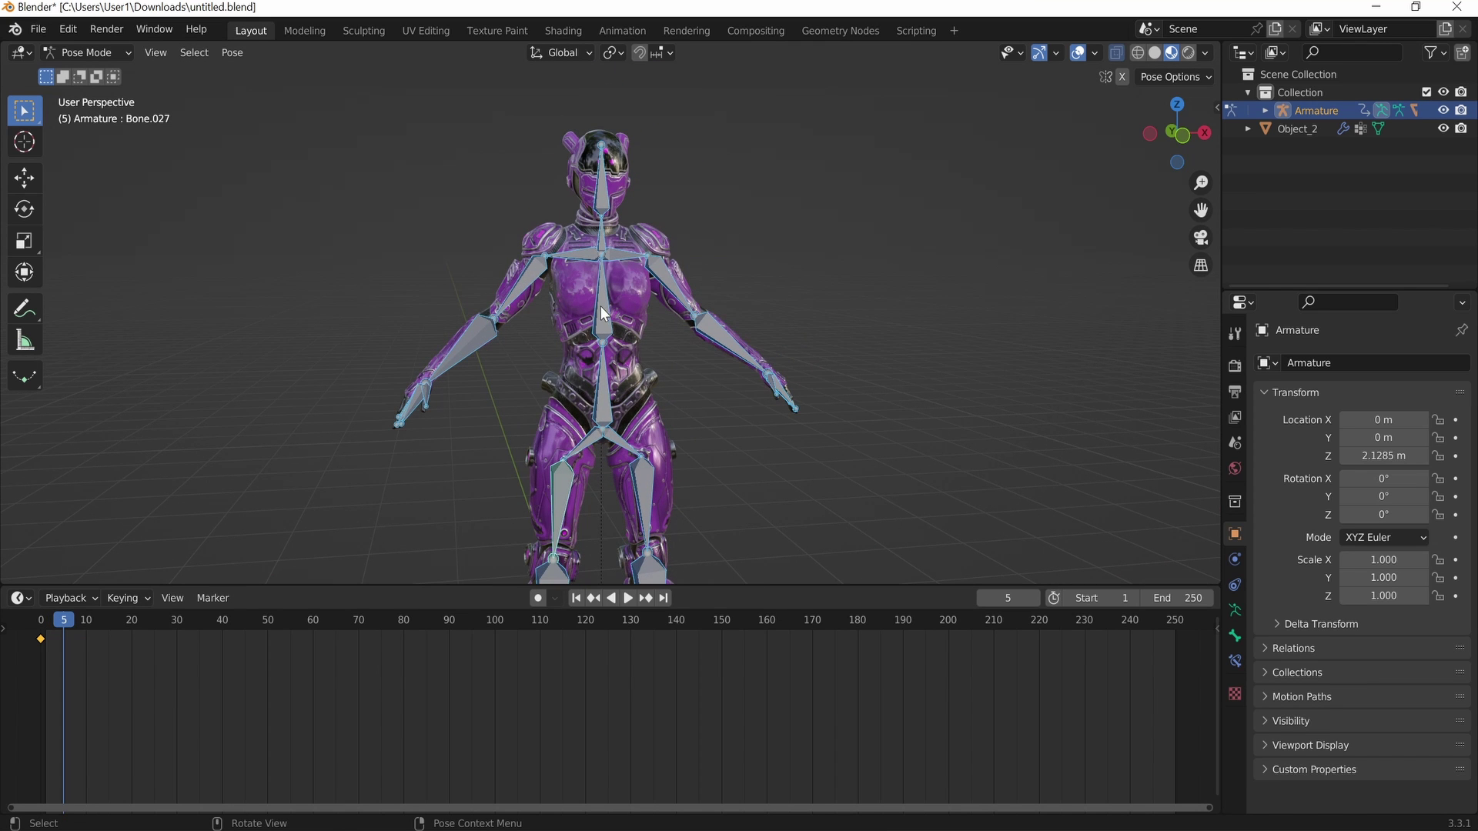
# Bend the forearm bone Bone.019 downward, abandoning an upper-arm rotation
pyautogui.click(524, 283)
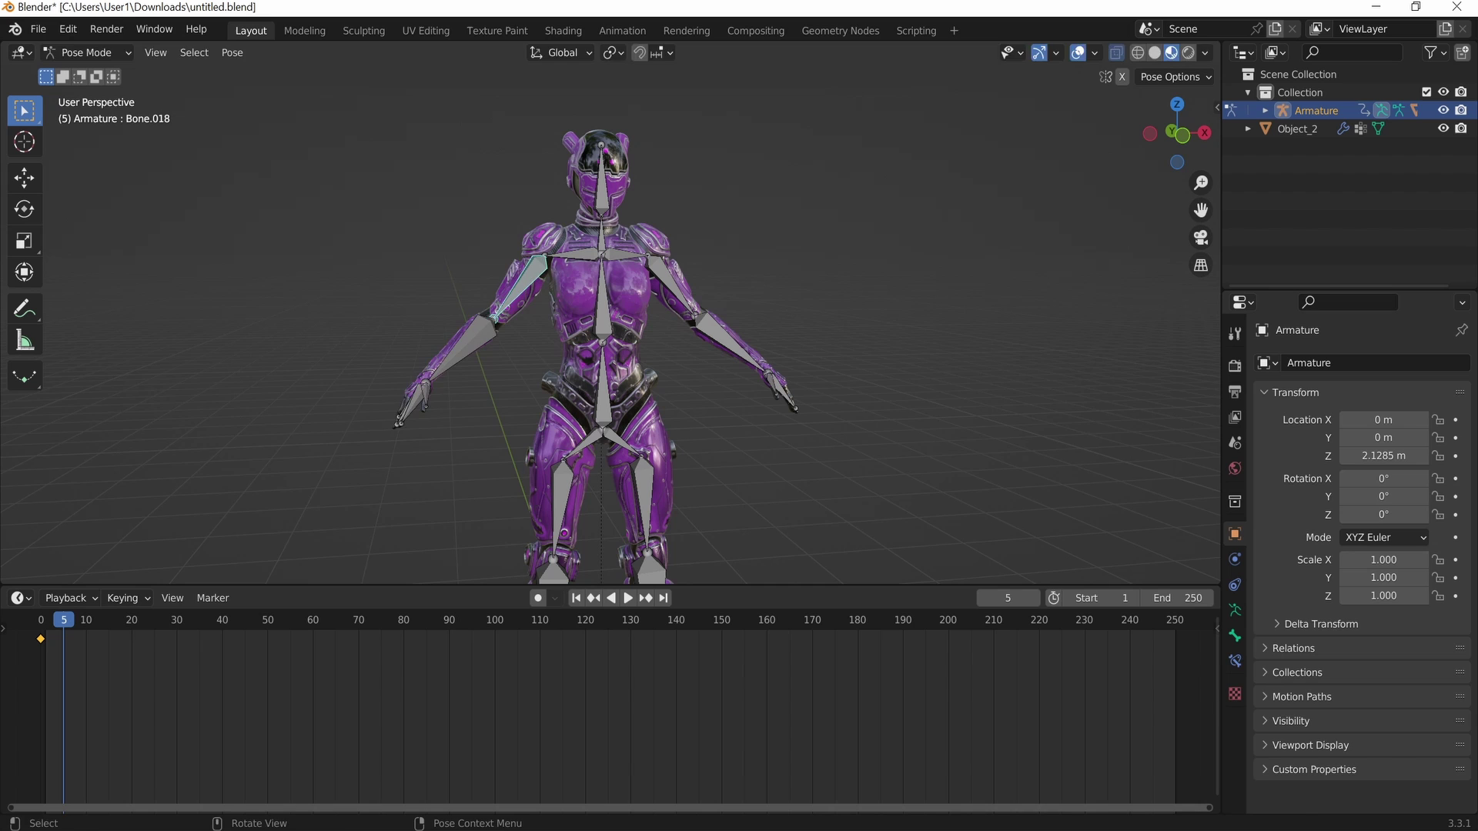
pyautogui.press('r')
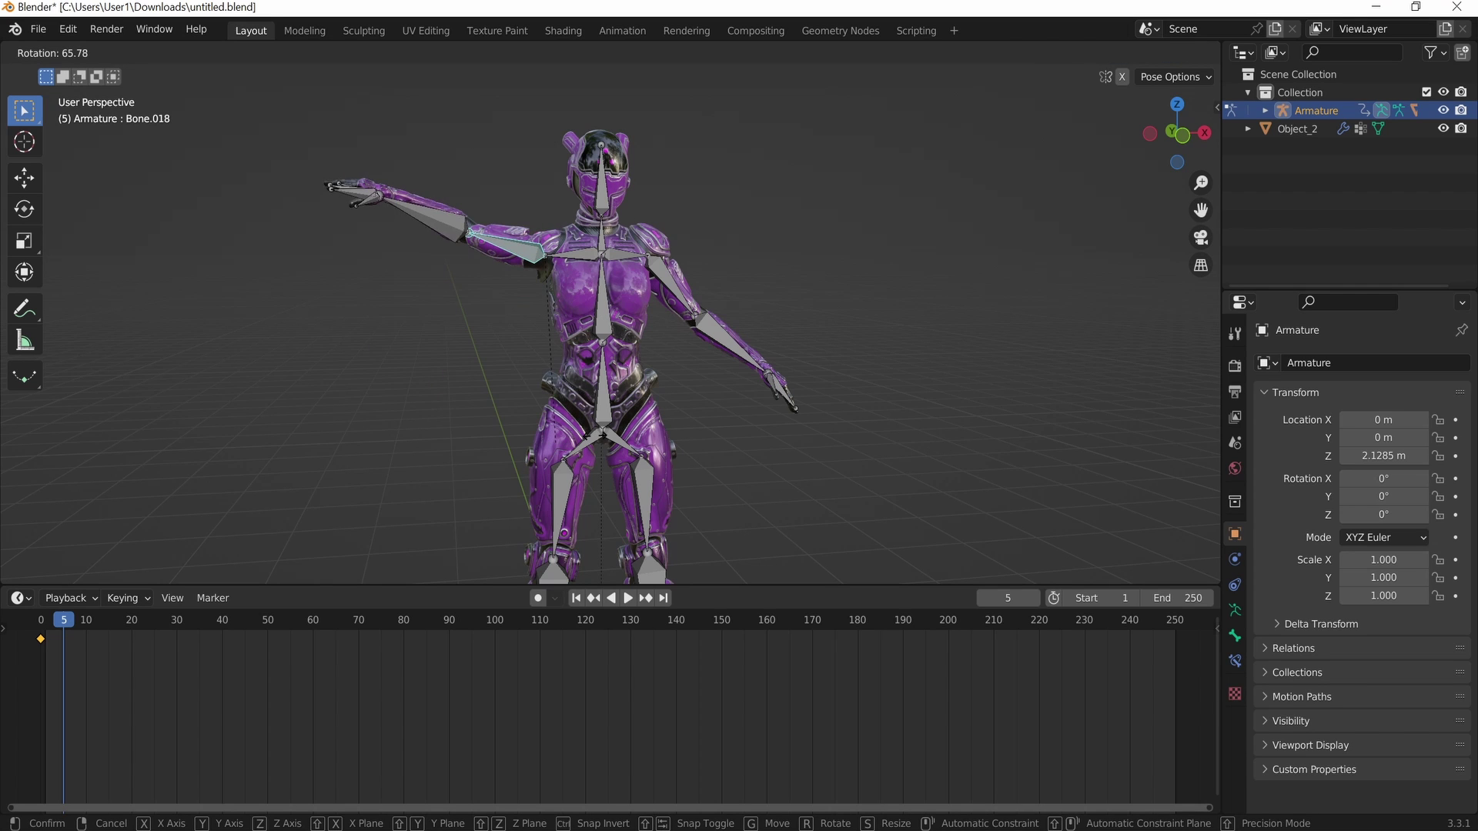
pyautogui.press('Escape')
pyautogui.click(446, 256)
pyautogui.press('r')
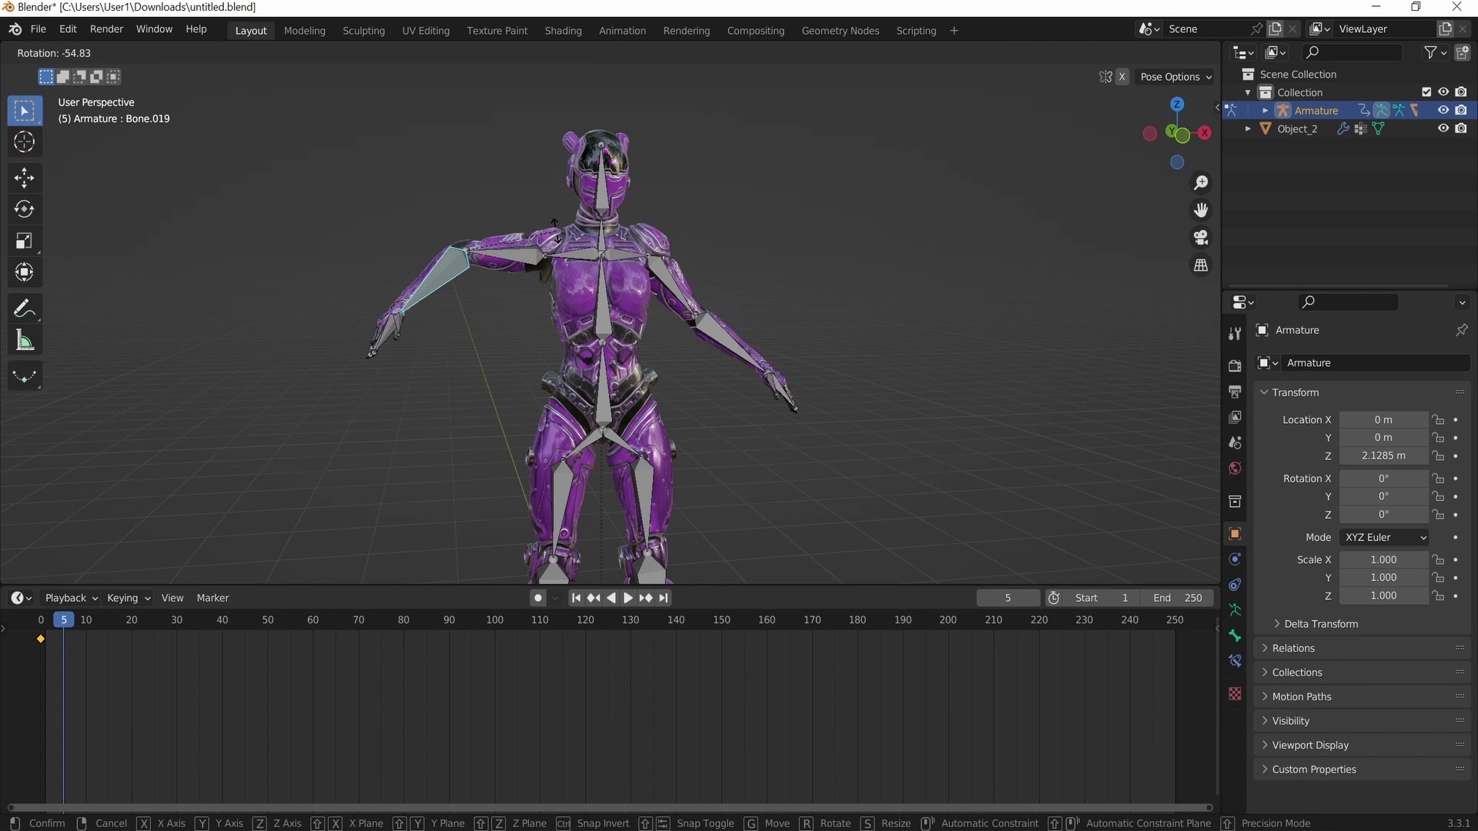
pyautogui.click(556, 236)
# Key rotation on all bones, return to Object Mode, and play the arm animation from the start
pyautogui.press('a')
pyautogui.press('i')
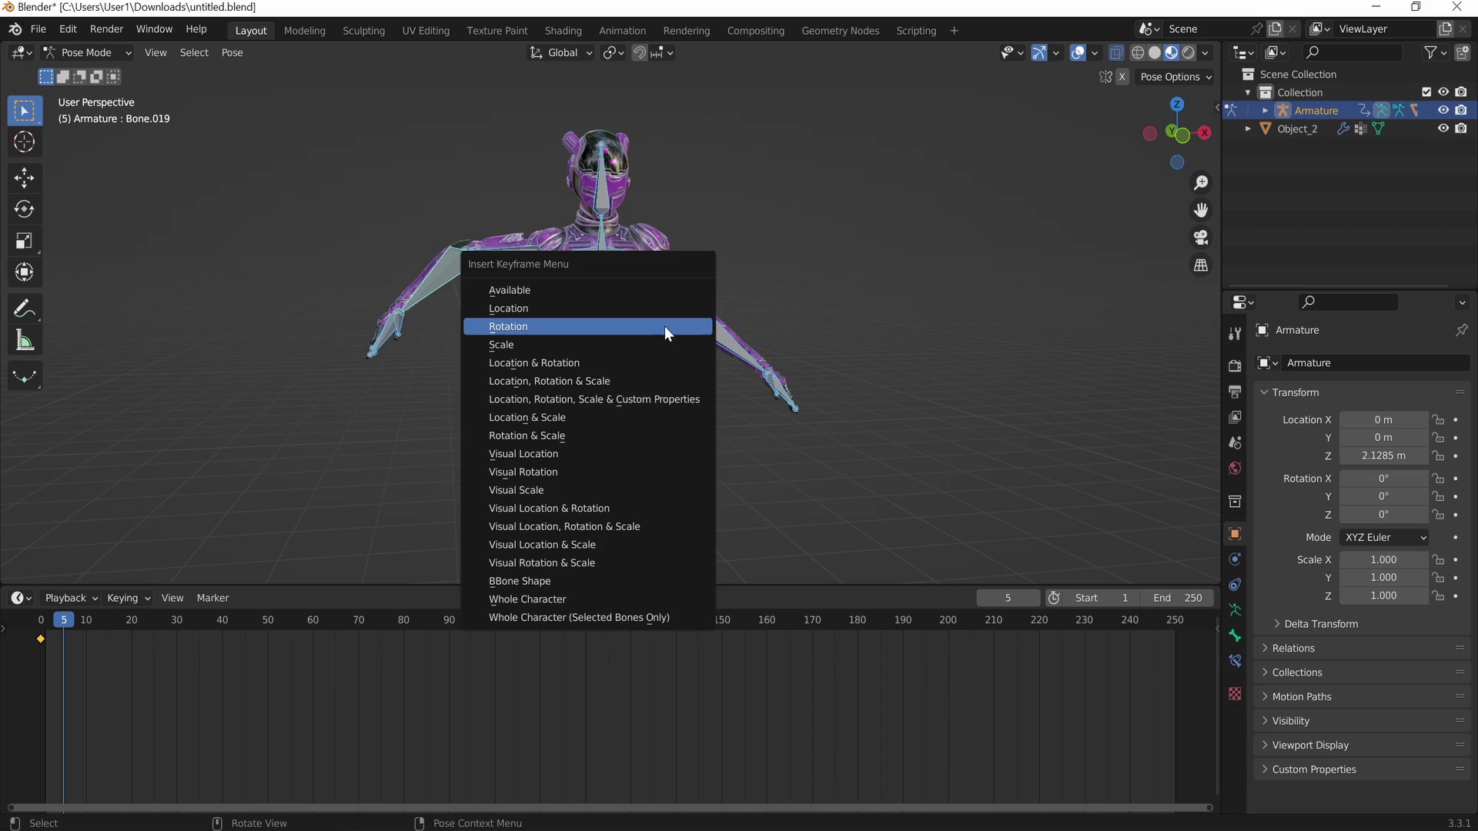
pyautogui.click(663, 326)
pyautogui.hotkey('ctrl', 'Tab')
pyautogui.click(42, 619)
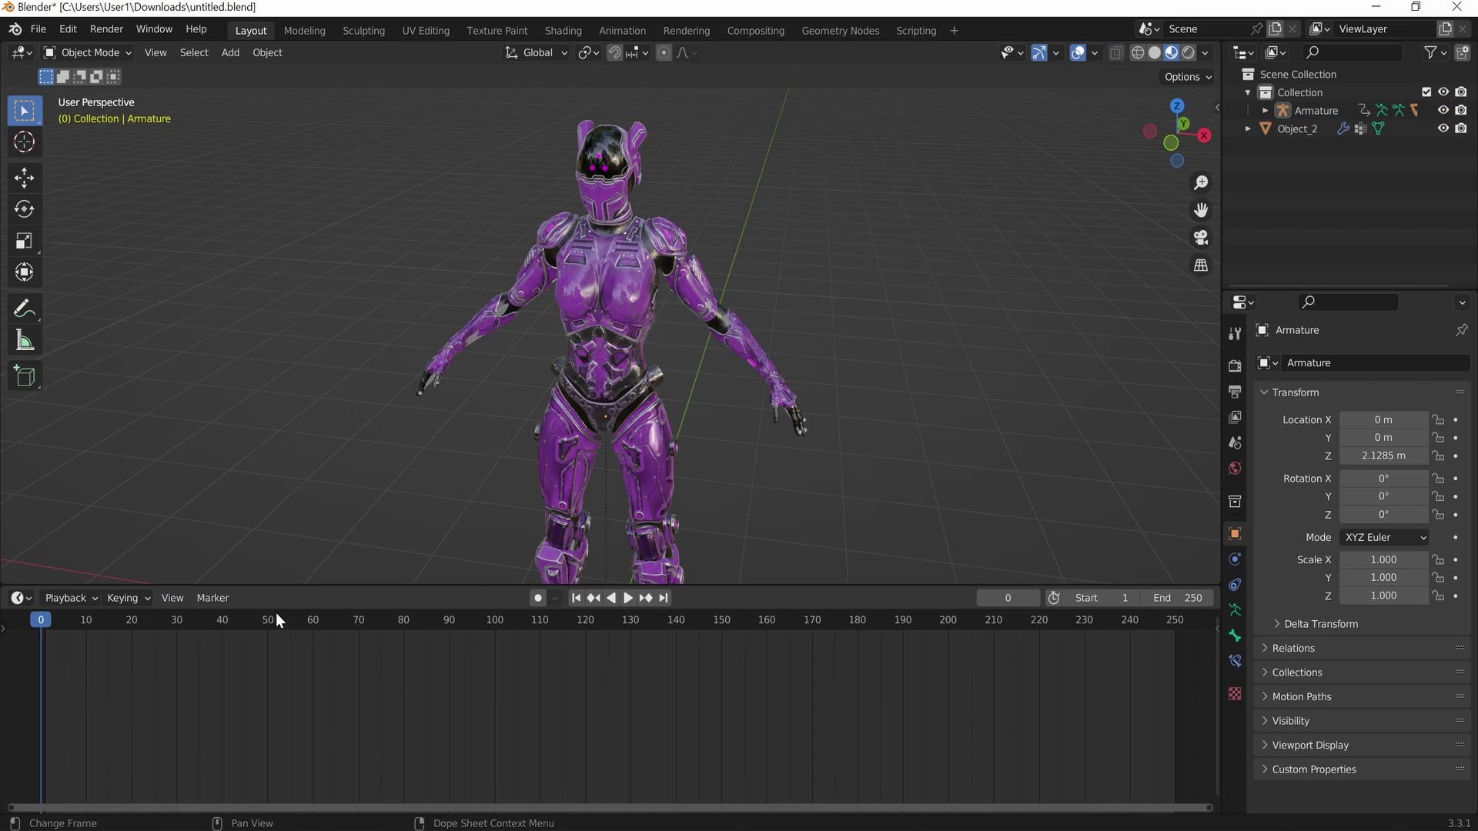
pyautogui.click(628, 598)
pyautogui.click(626, 599)
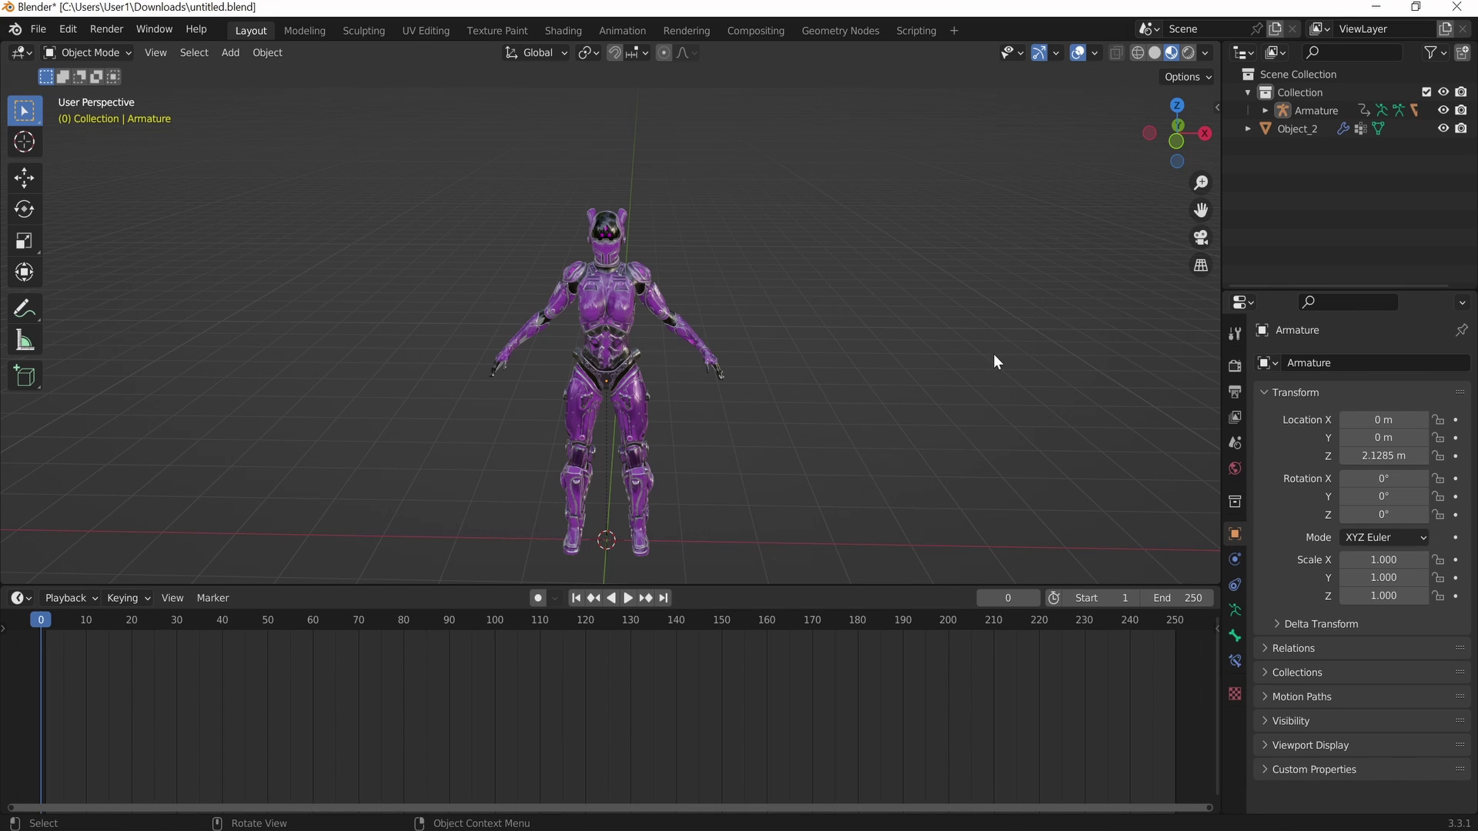
# Switch the Outliner area to the Nonlinear Animation editor and push ArmatureAction down into an NLA track
pyautogui.click(1248, 51)
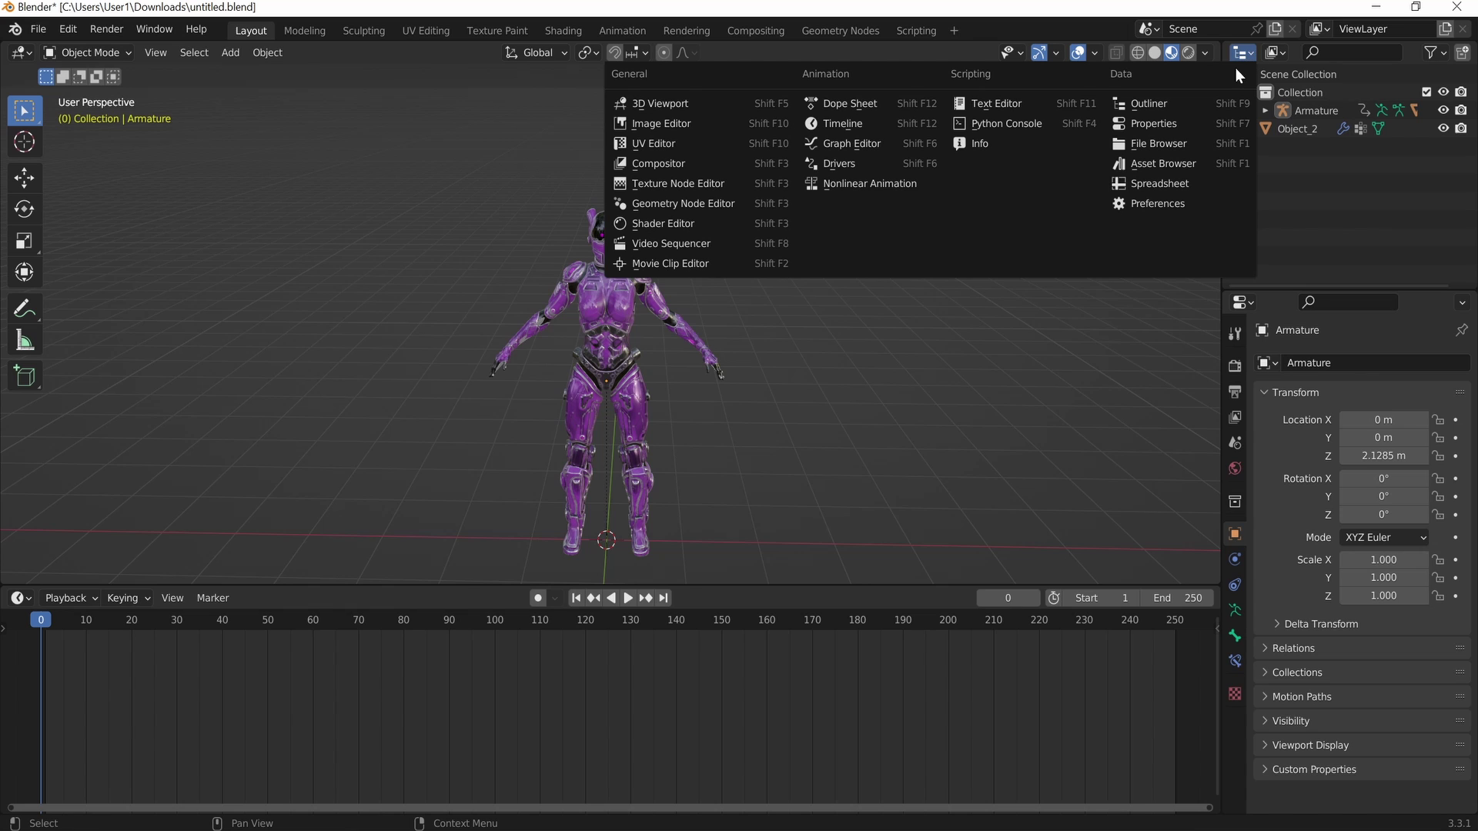
pyautogui.click(870, 188)
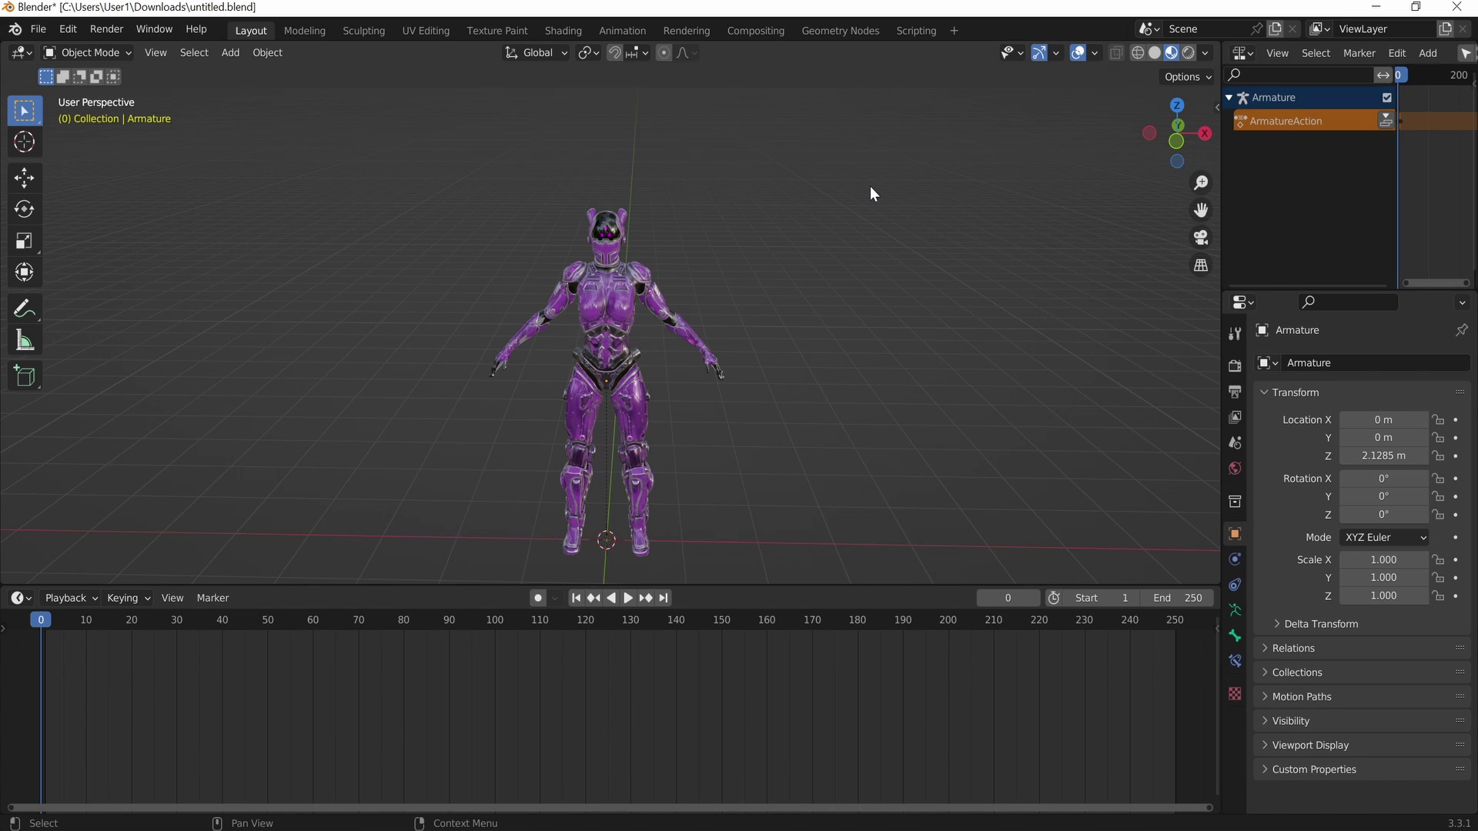
pyautogui.click(1383, 118)
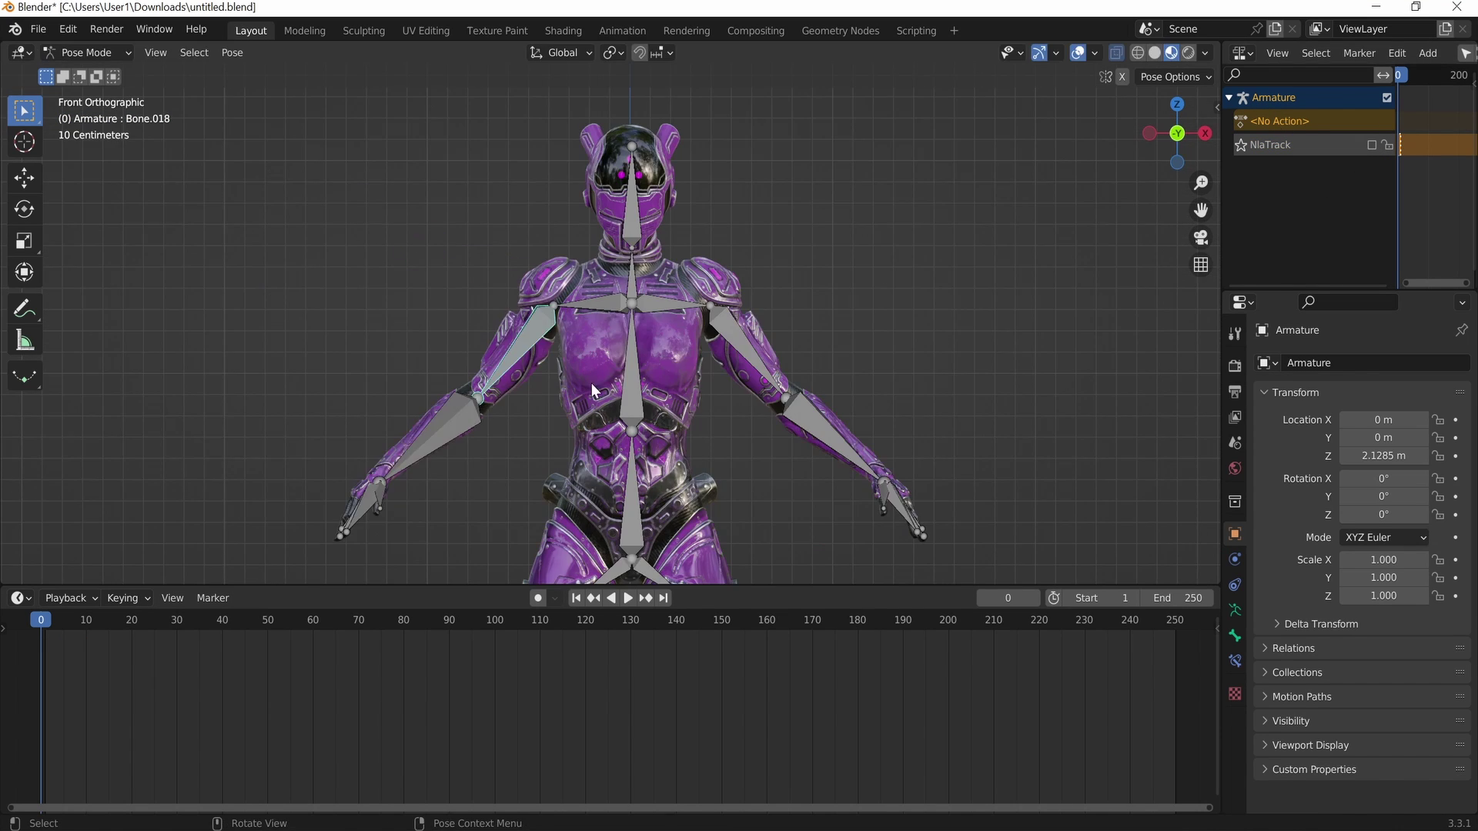
# Pose the raised hand's bones for a wave and play the waving animation back
pyautogui.moveTo(589, 120); pyautogui.dragTo(633, 182)
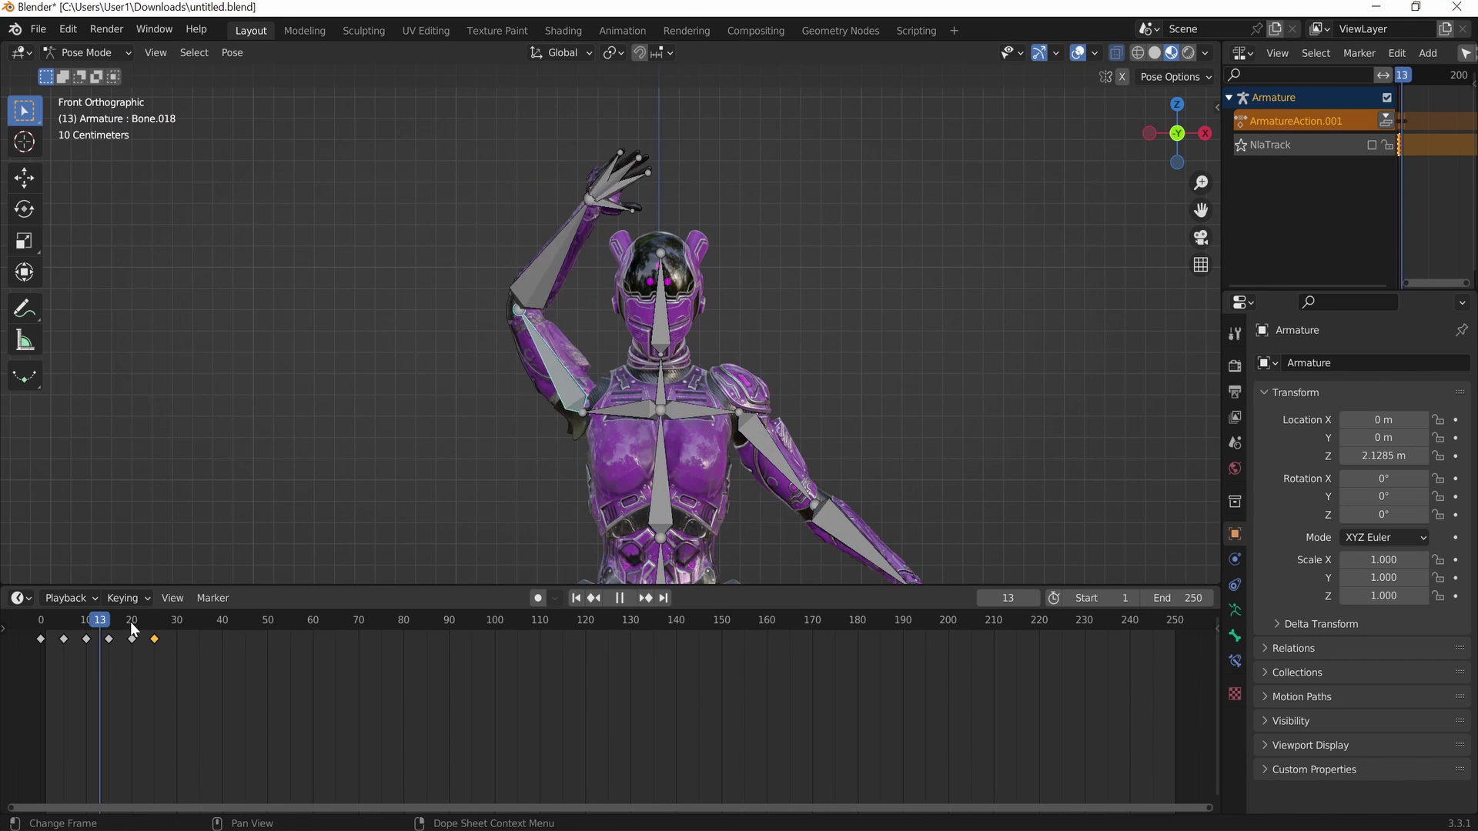
pyautogui.press('space')
pyautogui.moveTo(724, 368); pyautogui.dragTo(734, 439, button='middle')
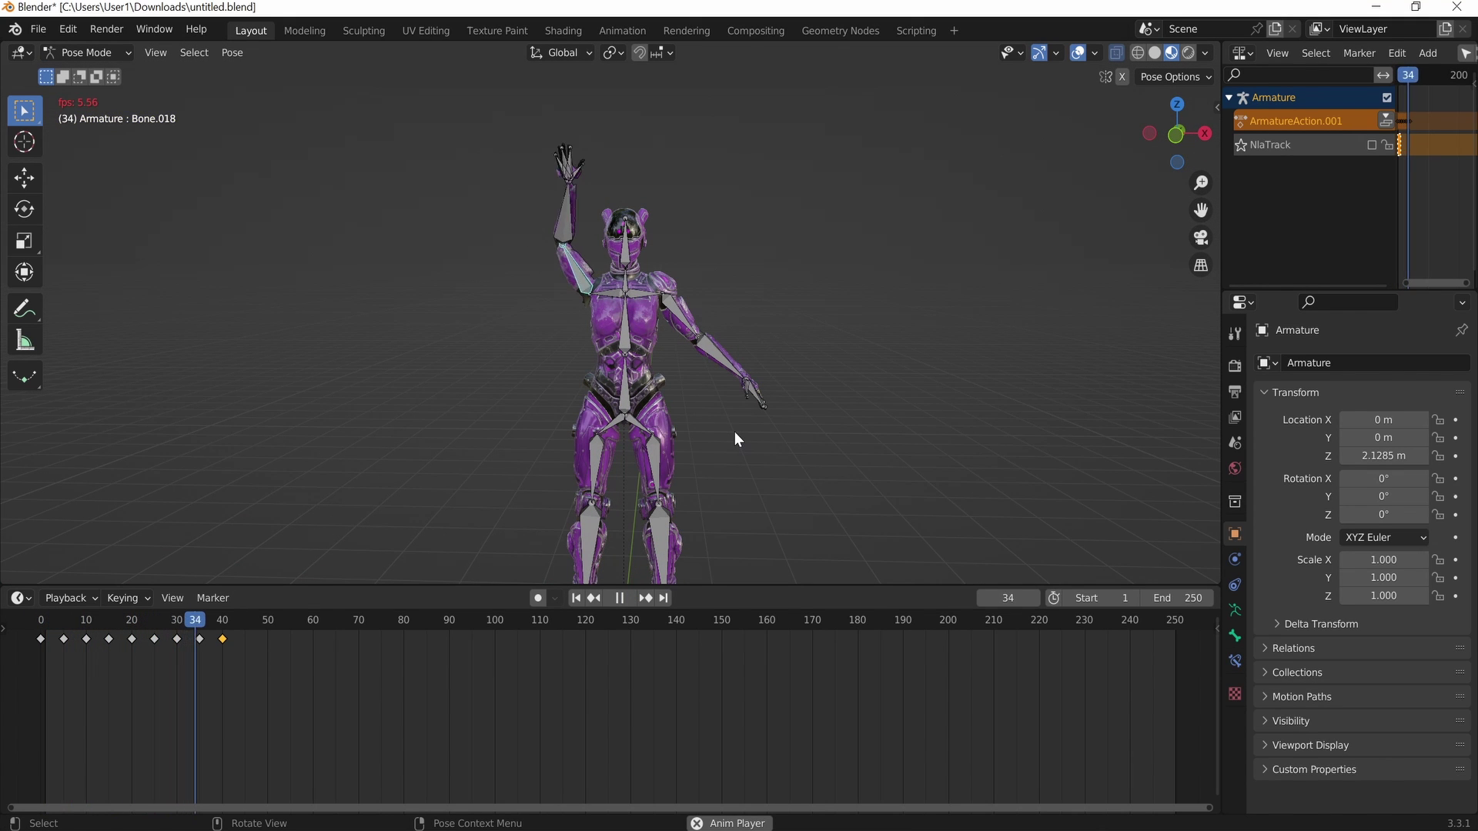
pyautogui.click(619, 599)
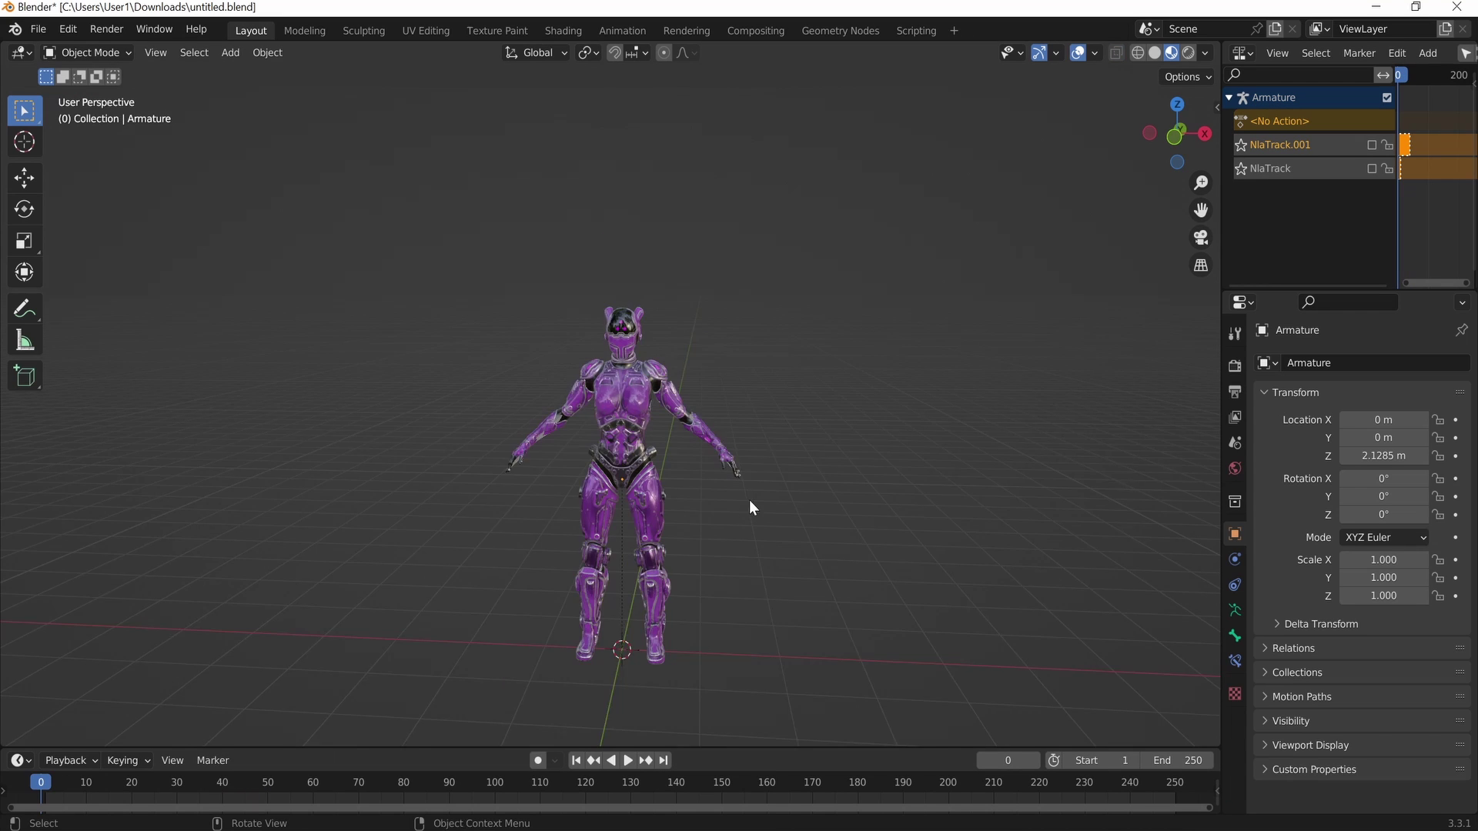
# Choose the export format under File > Export to bring up the export dialog
pyautogui.click(37, 28)
pyautogui.moveTo(70, 299)
pyautogui.click(254, 408)
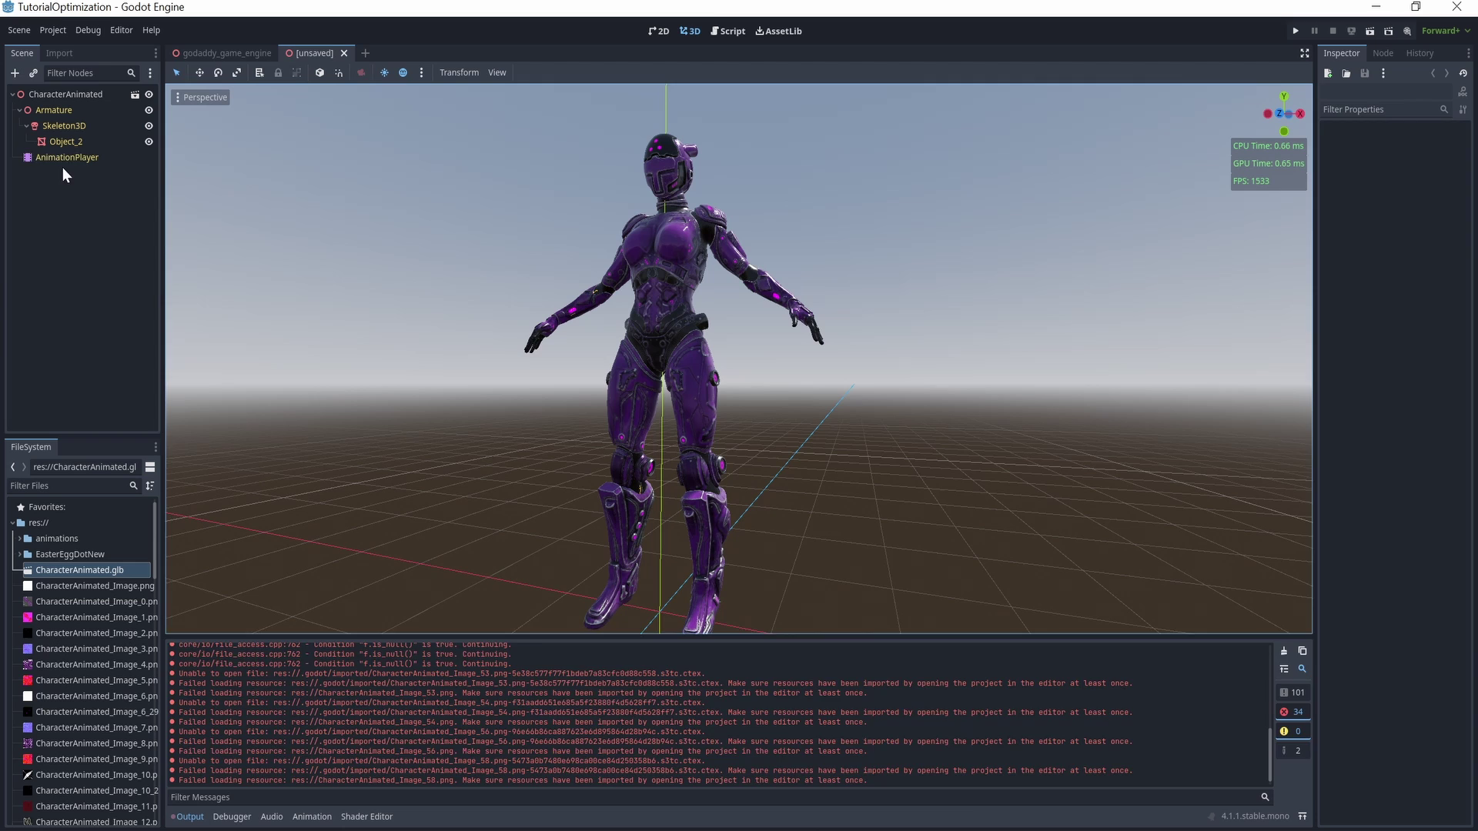
# Select the AnimationPlayer node and scrub through the imported ArmatureAction timeline
pyautogui.click(66, 157)
pyautogui.moveTo(287, 676); pyautogui.dragTo(291, 679)
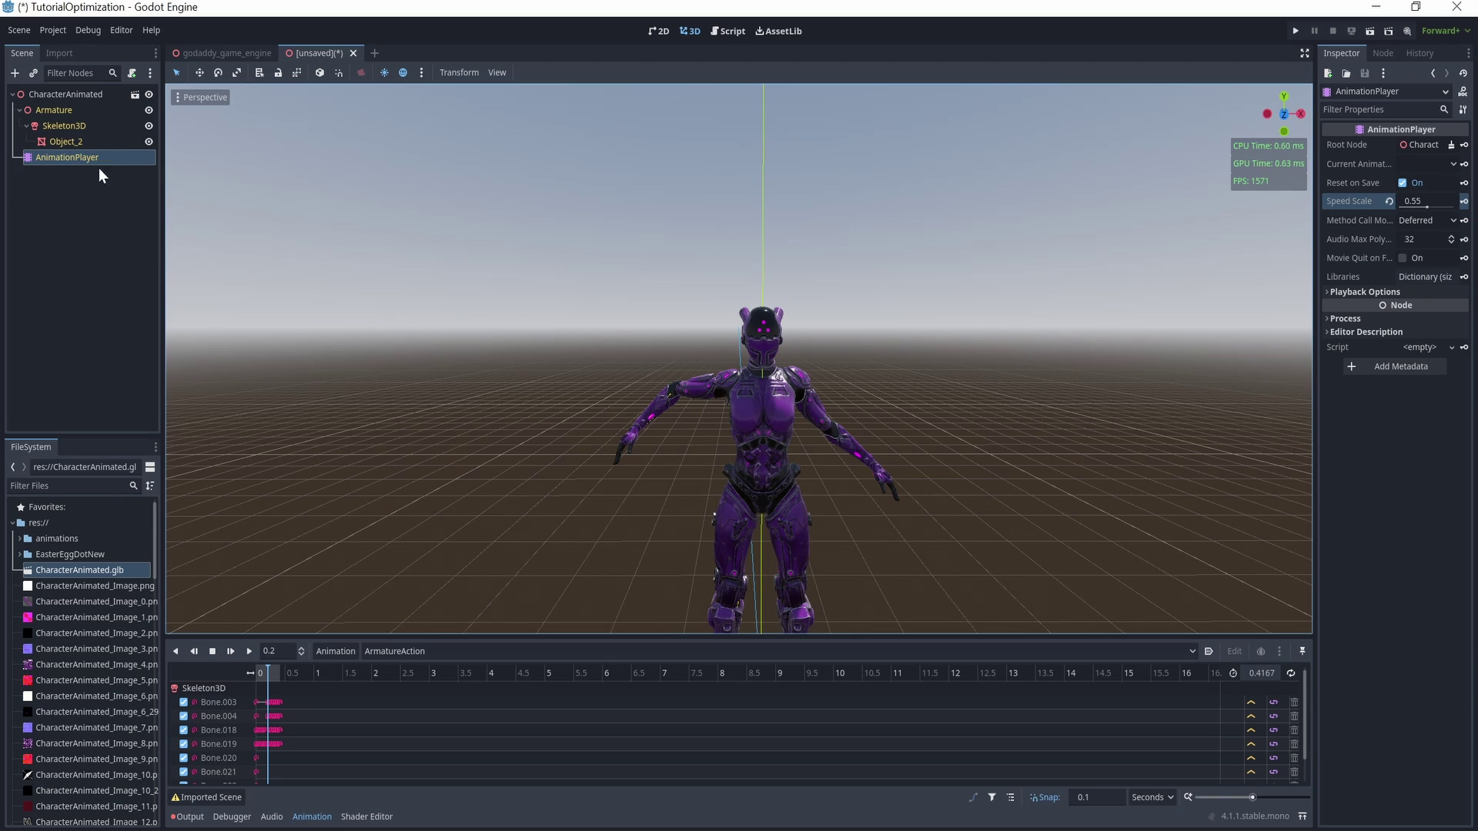
# Rotate Skeleton3D's Bone.027 to lift the leg and key all 21 bone tracks
pyautogui.click(55, 123)
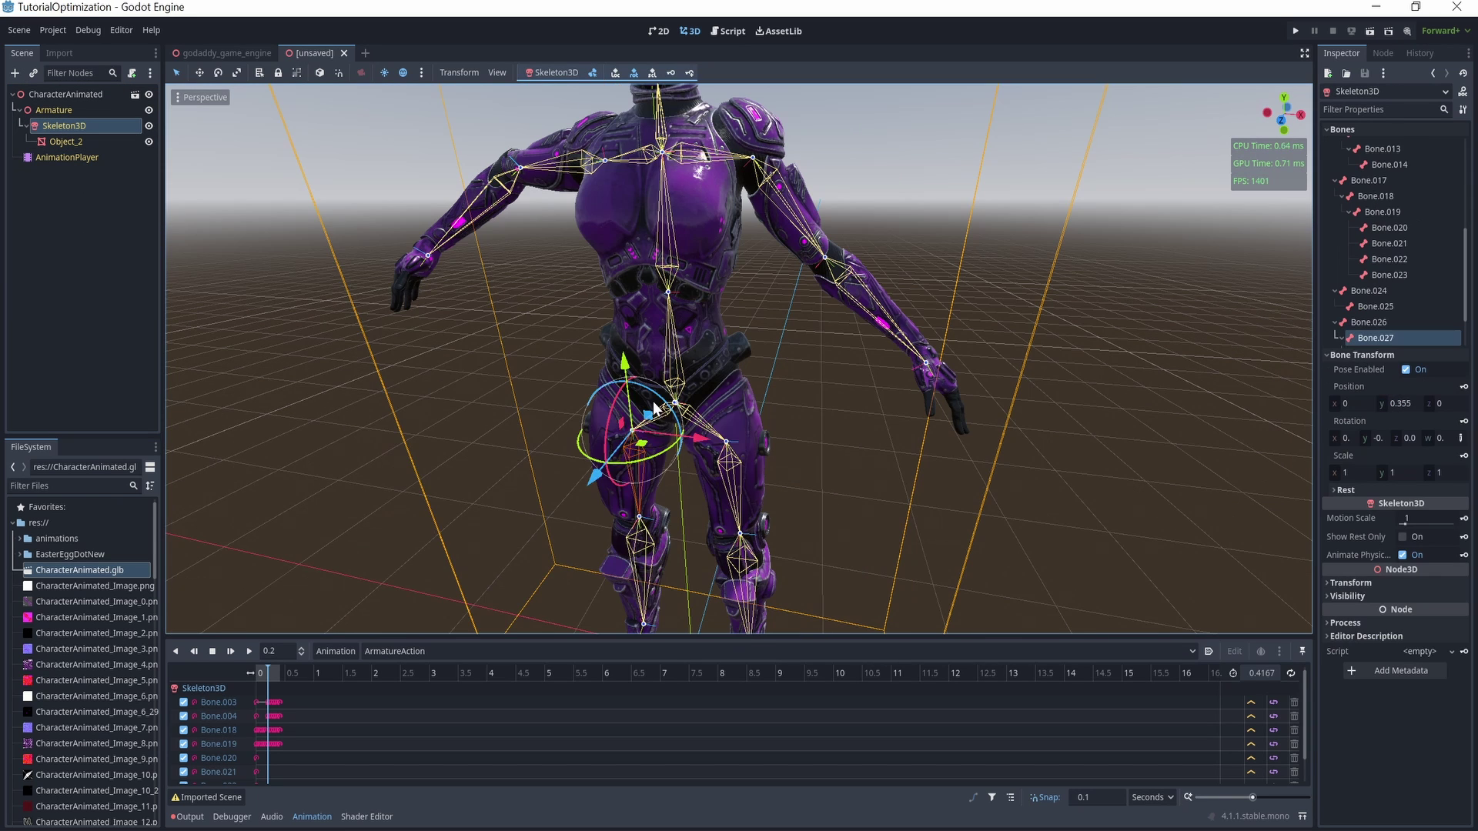
pyautogui.moveTo(663, 395); pyautogui.dragTo(705, 433)
pyautogui.moveTo(704, 433); pyautogui.dragTo(770, 408, button='middle')
pyautogui.scroll(-5, 773, 156)
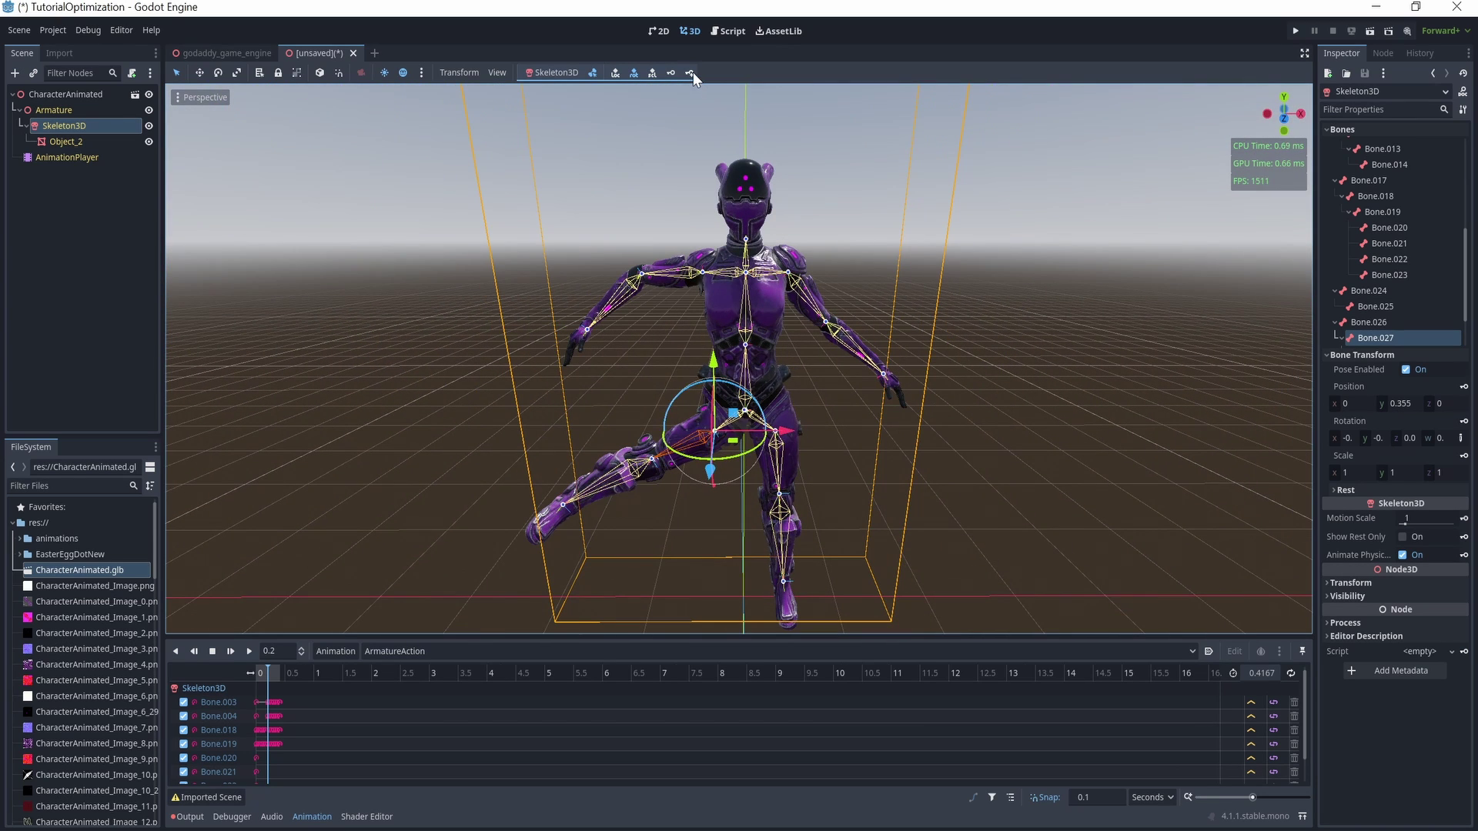
pyautogui.click(693, 72)
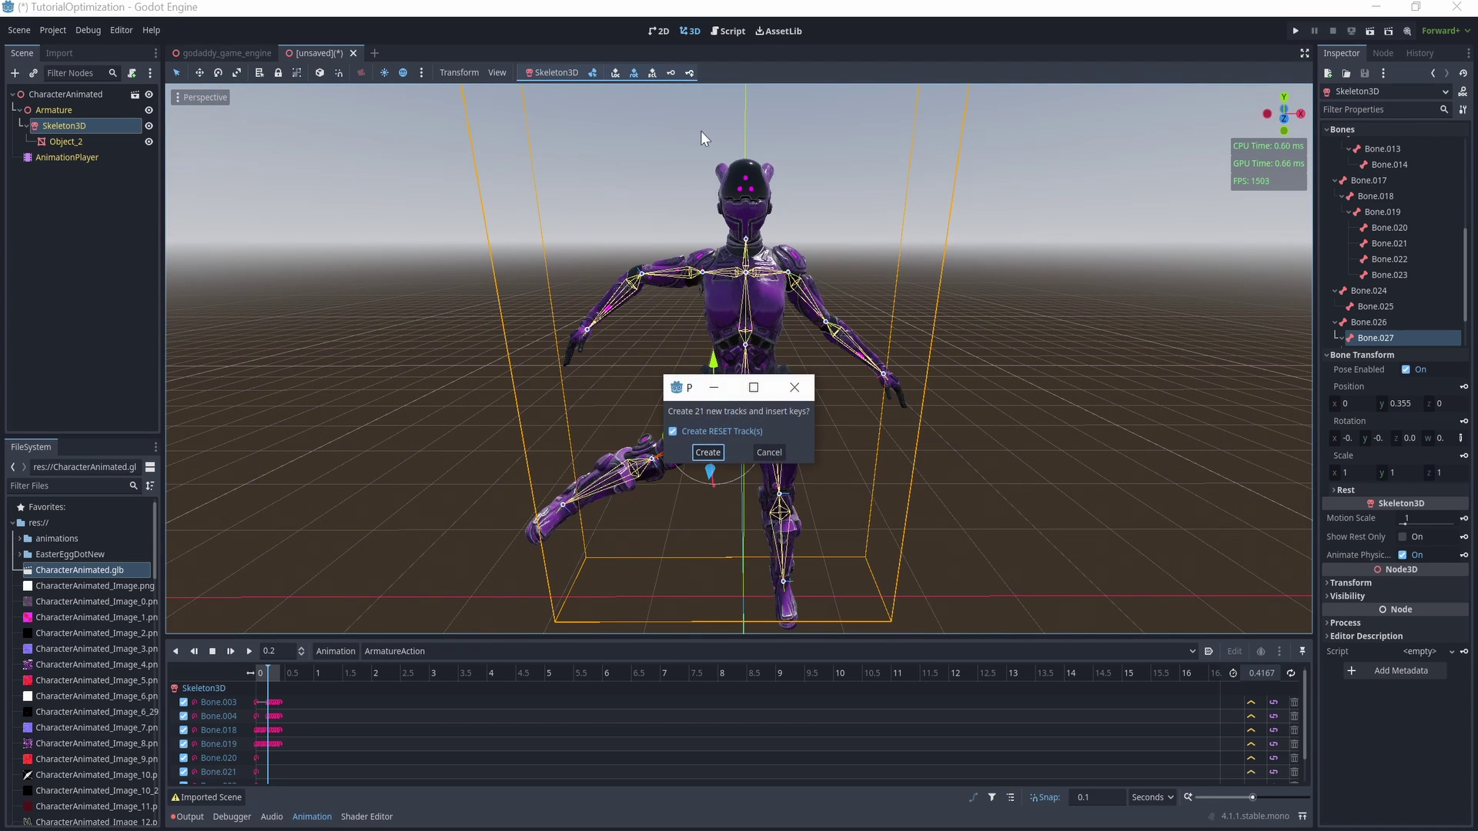
pyautogui.click(709, 451)
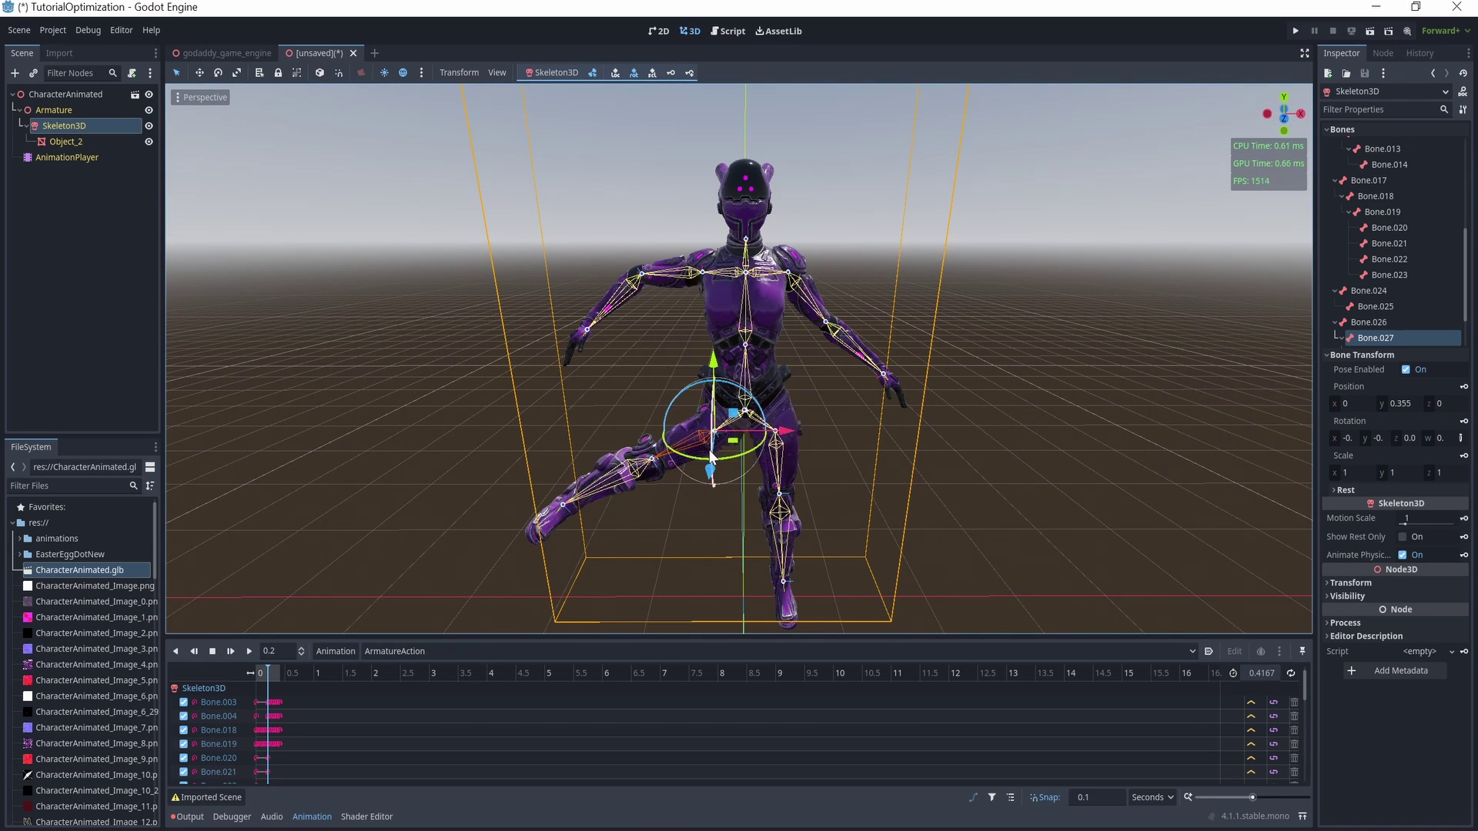
# Play back the lifted-leg pose, stop it, and open the animation management menu
pyautogui.click(249, 651)
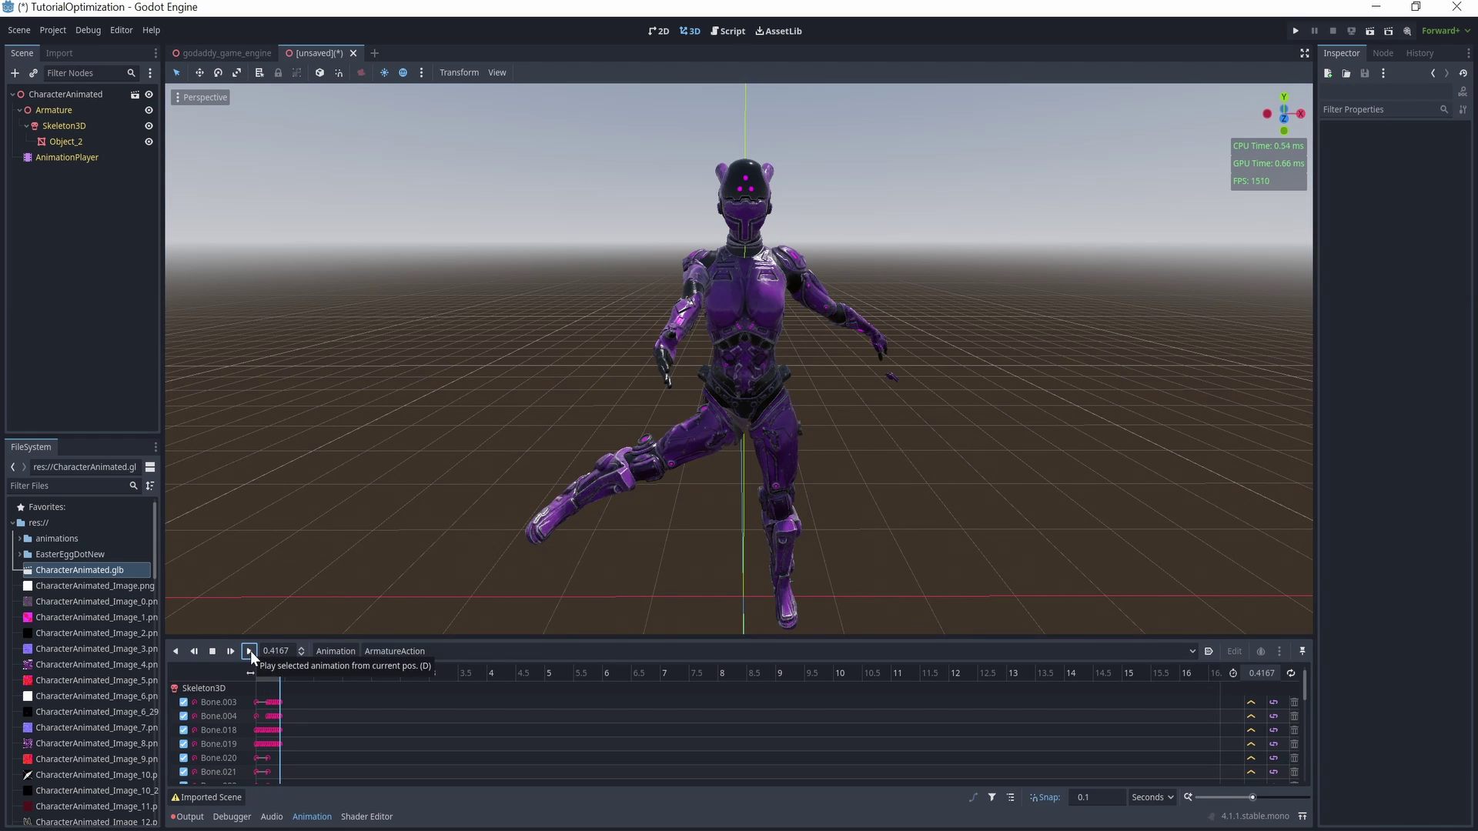
pyautogui.click(212, 651)
pyautogui.click(335, 652)
# Create the new Walking animation and key every Skeleton3D bone
pyautogui.click(349, 673)
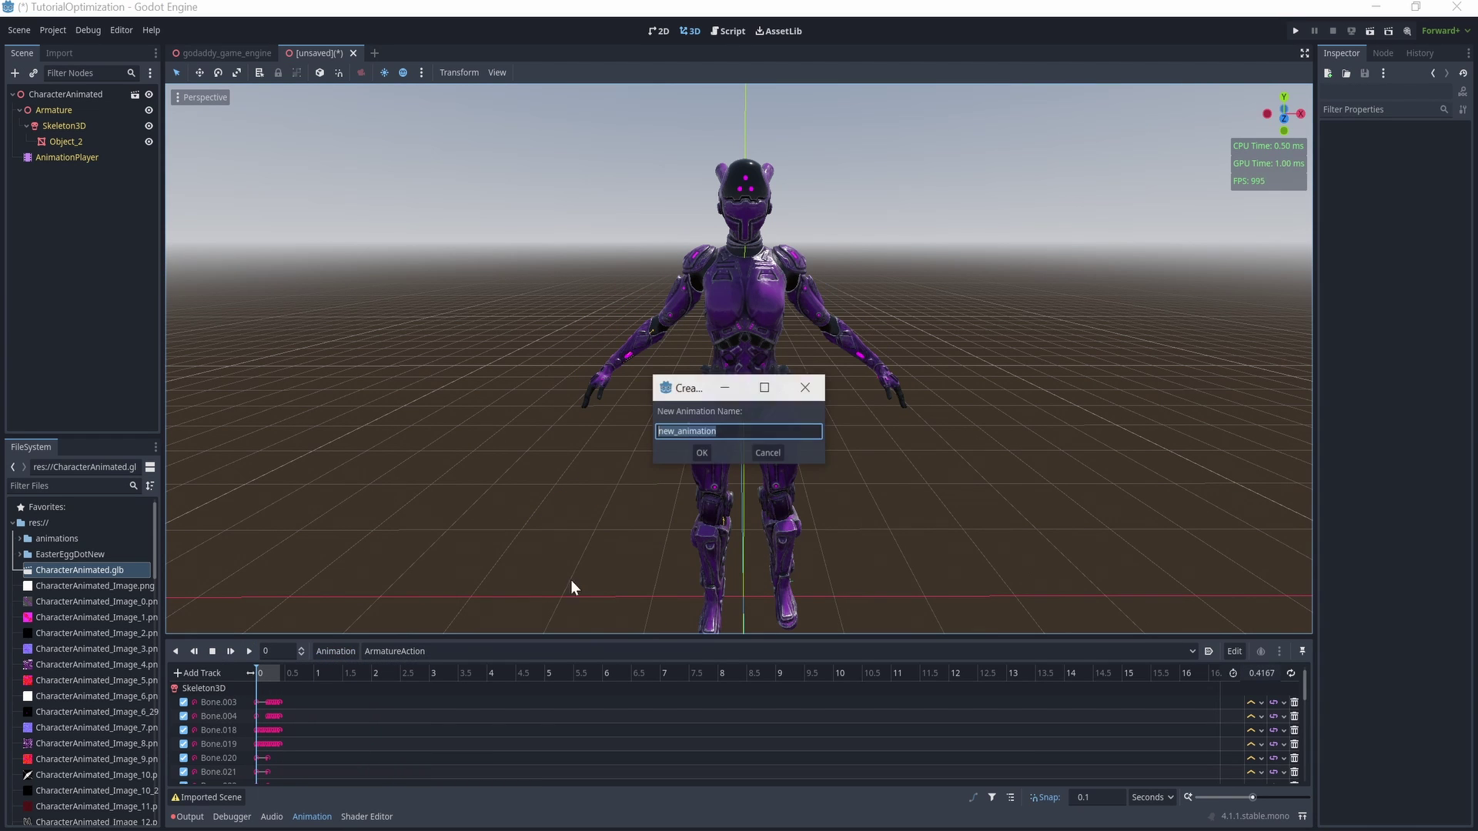
pyautogui.click(690, 451)
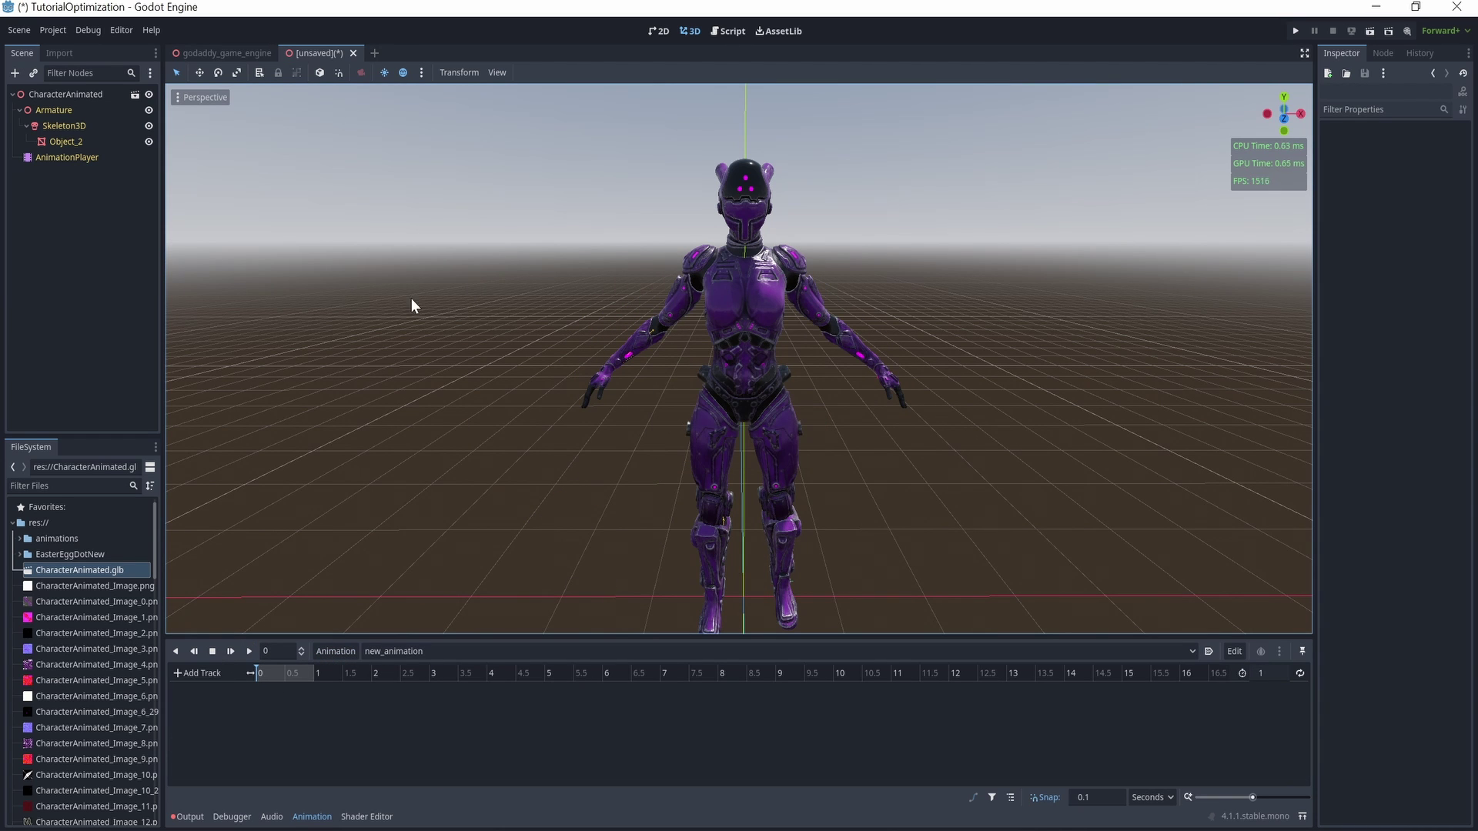
pyautogui.click(64, 125)
pyautogui.click(592, 73)
pyautogui.click(671, 73)
# Rotate arm Bone.018 down about 45 degrees and Bone.004 about 64 degrees
pyautogui.click(709, 452)
pyautogui.click(703, 277)
pyautogui.moveTo(702, 277); pyautogui.dragTo(801, 285)
pyautogui.click(840, 301)
pyautogui.moveTo(840, 301); pyautogui.dragTo(1154, 230, button='right')
pyautogui.moveTo(1170, 231); pyautogui.dragTo(1191, 258)
# At 0.4 s, pose leg Bone.028 and raise the left arm, then play Walking
pyautogui.click(276, 676)
pyautogui.moveTo(878, 301); pyautogui.dragTo(753, 299, button='right')
pyautogui.click(861, 289)
pyautogui.moveTo(739, 254); pyautogui.dragTo(678, 154)
pyautogui.scroll(2, 733, 341)
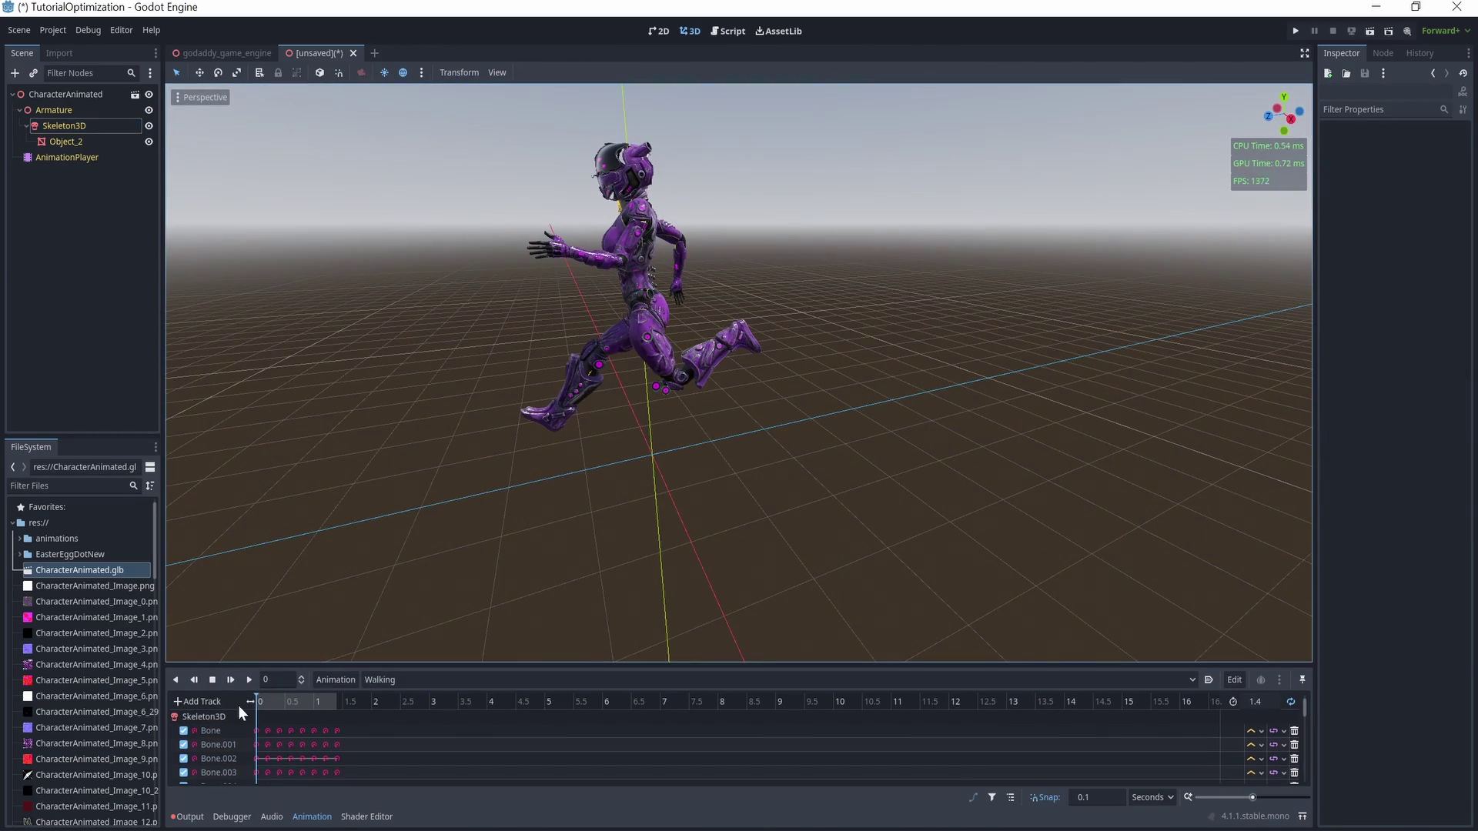
pyautogui.click(249, 680)
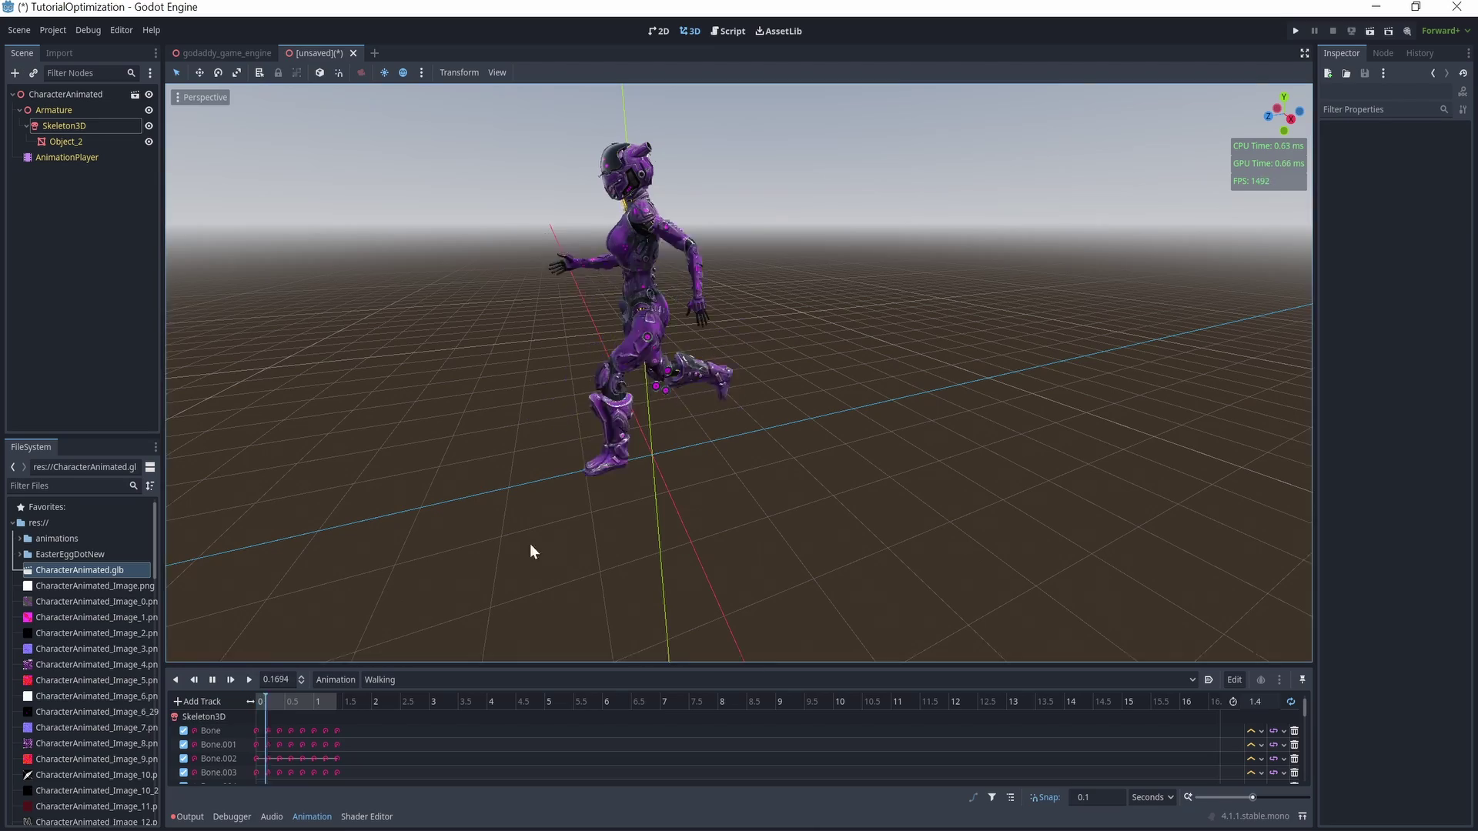